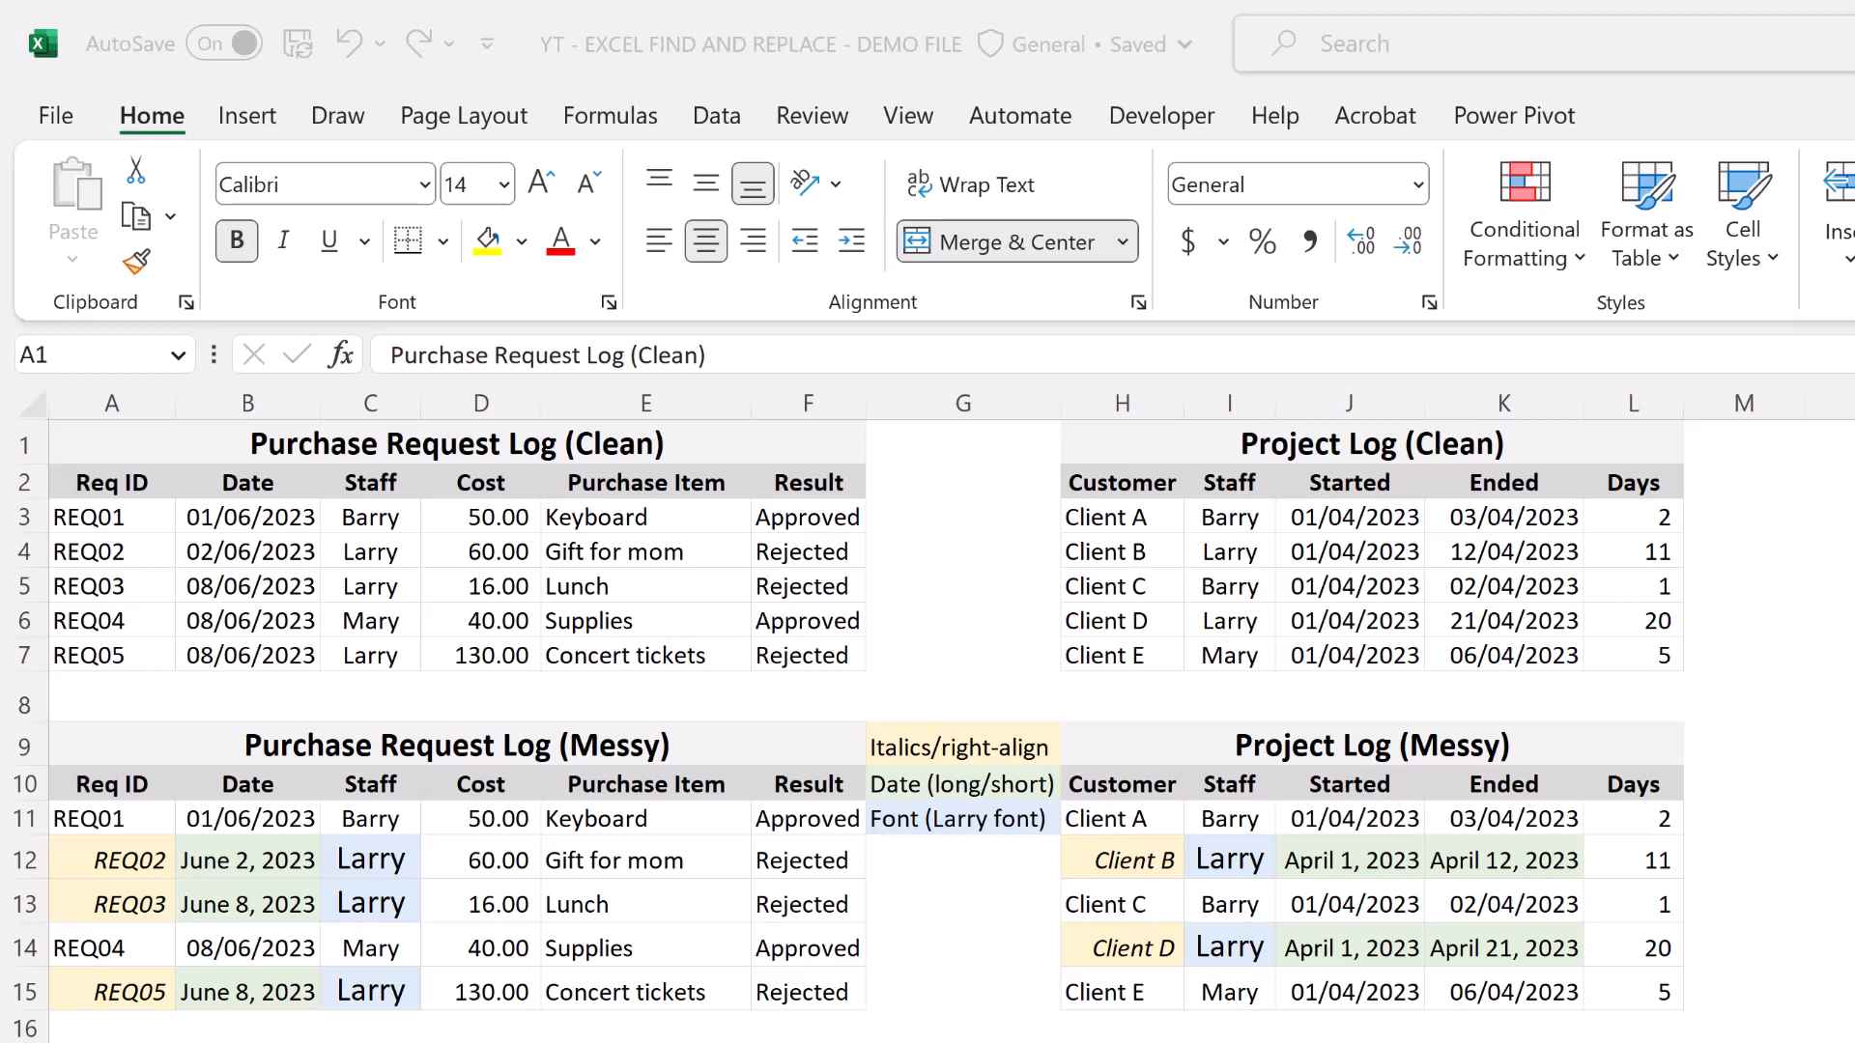
# Examine the inconsistent entries in the messy Purchase Request Log and Project Log, along with the formatting legend in G9:G11.
pyautogui.click(724, 751)
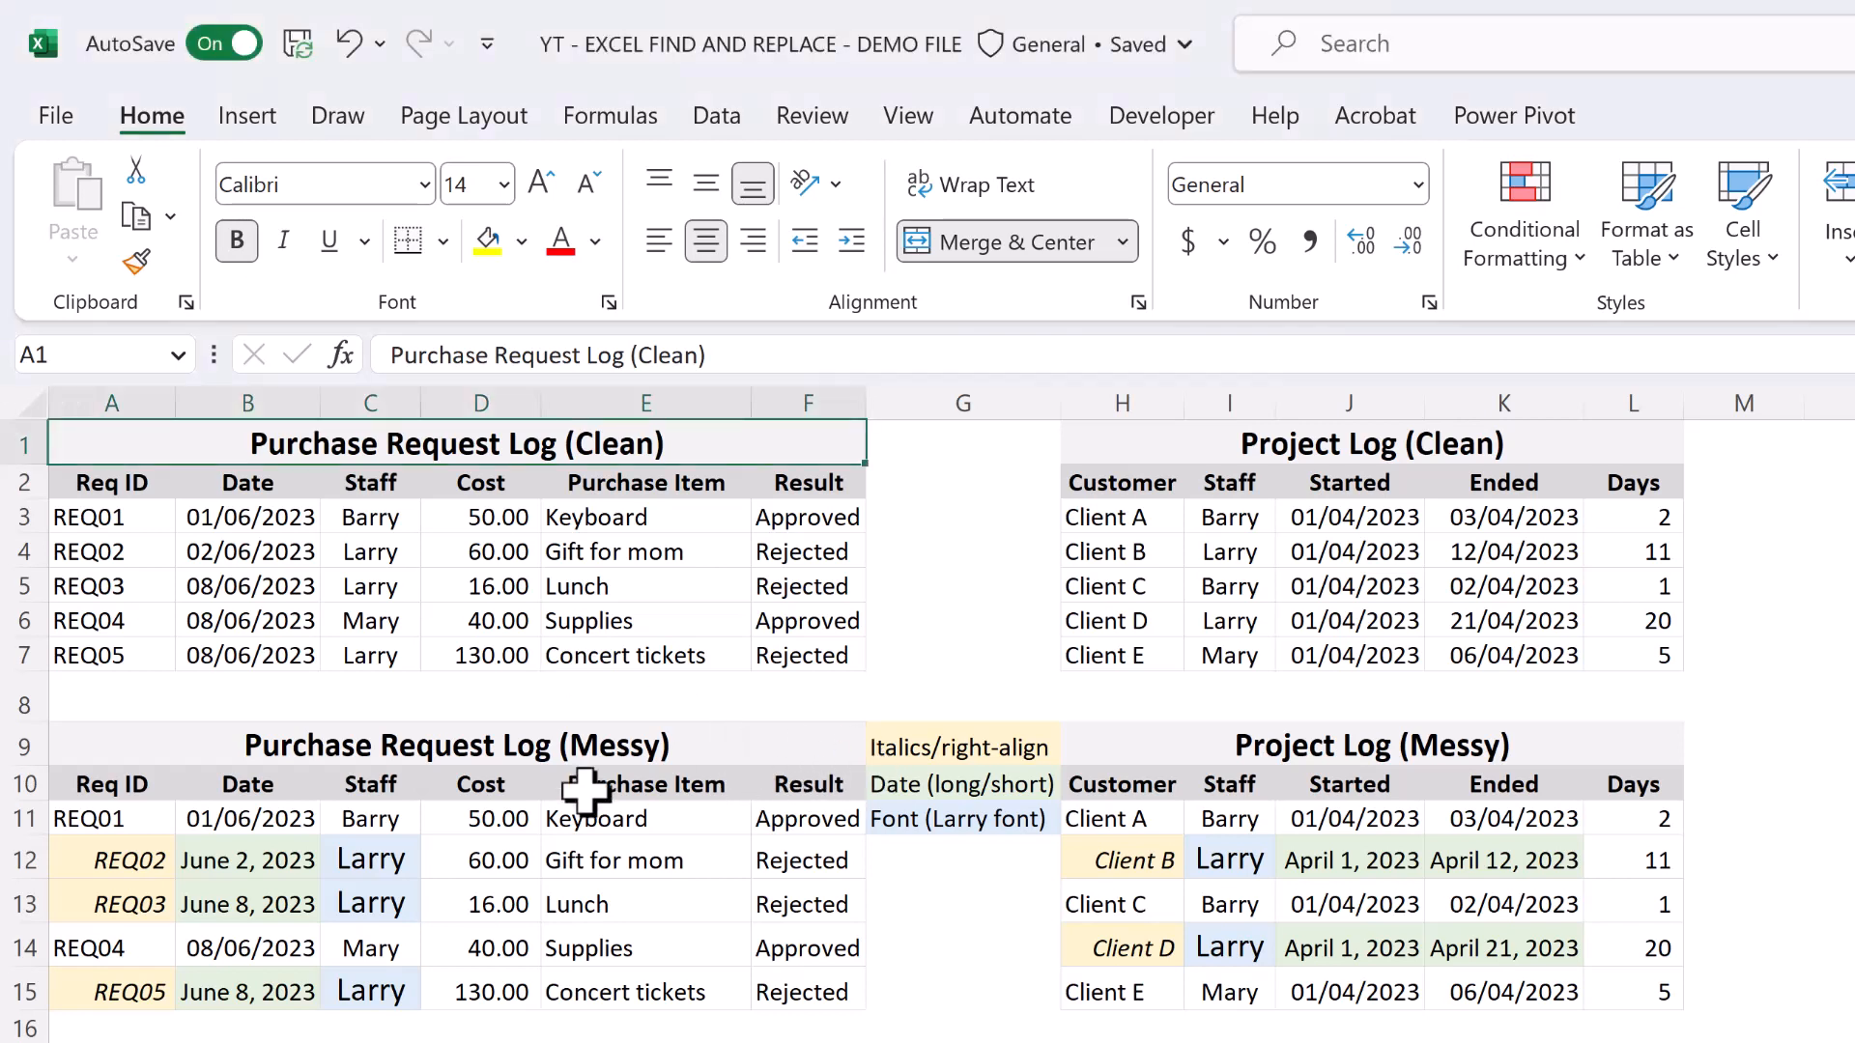
pyautogui.moveTo(409, 863); pyautogui.dragTo(387, 906)
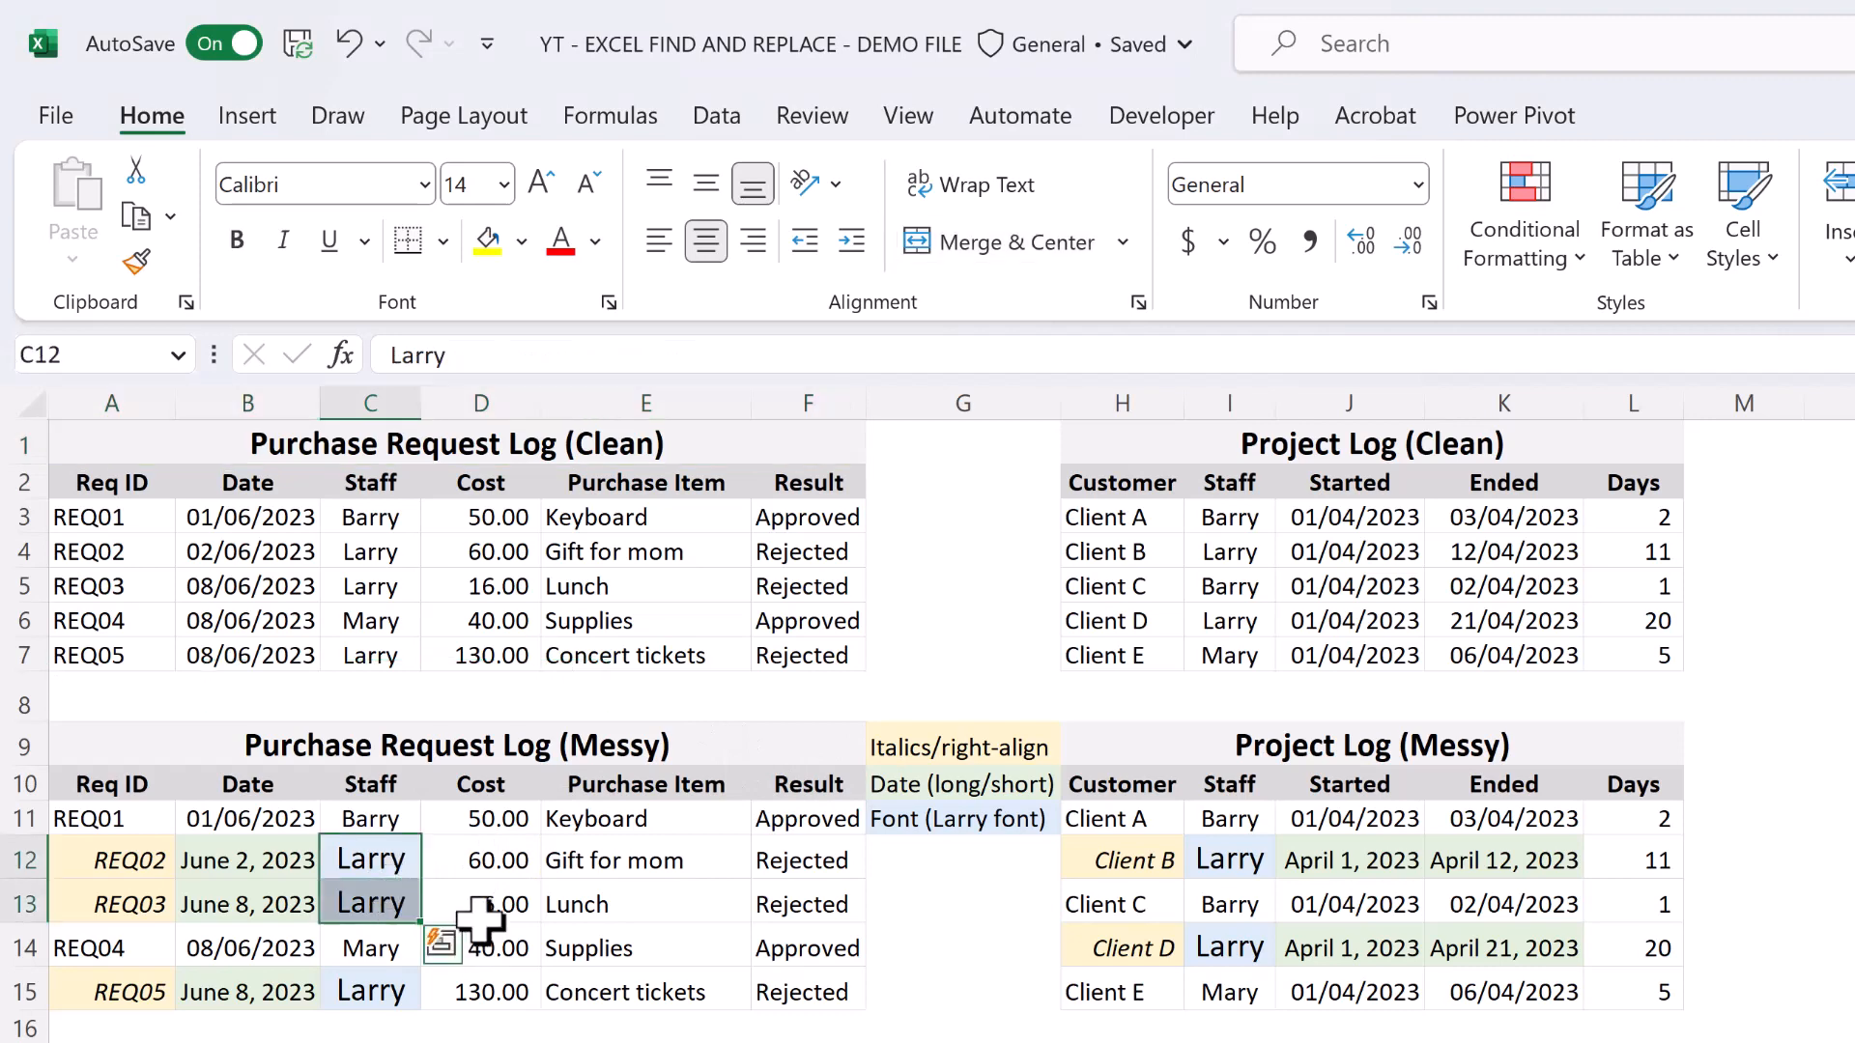
pyautogui.moveTo(87, 855); pyautogui.dragTo(386, 990)
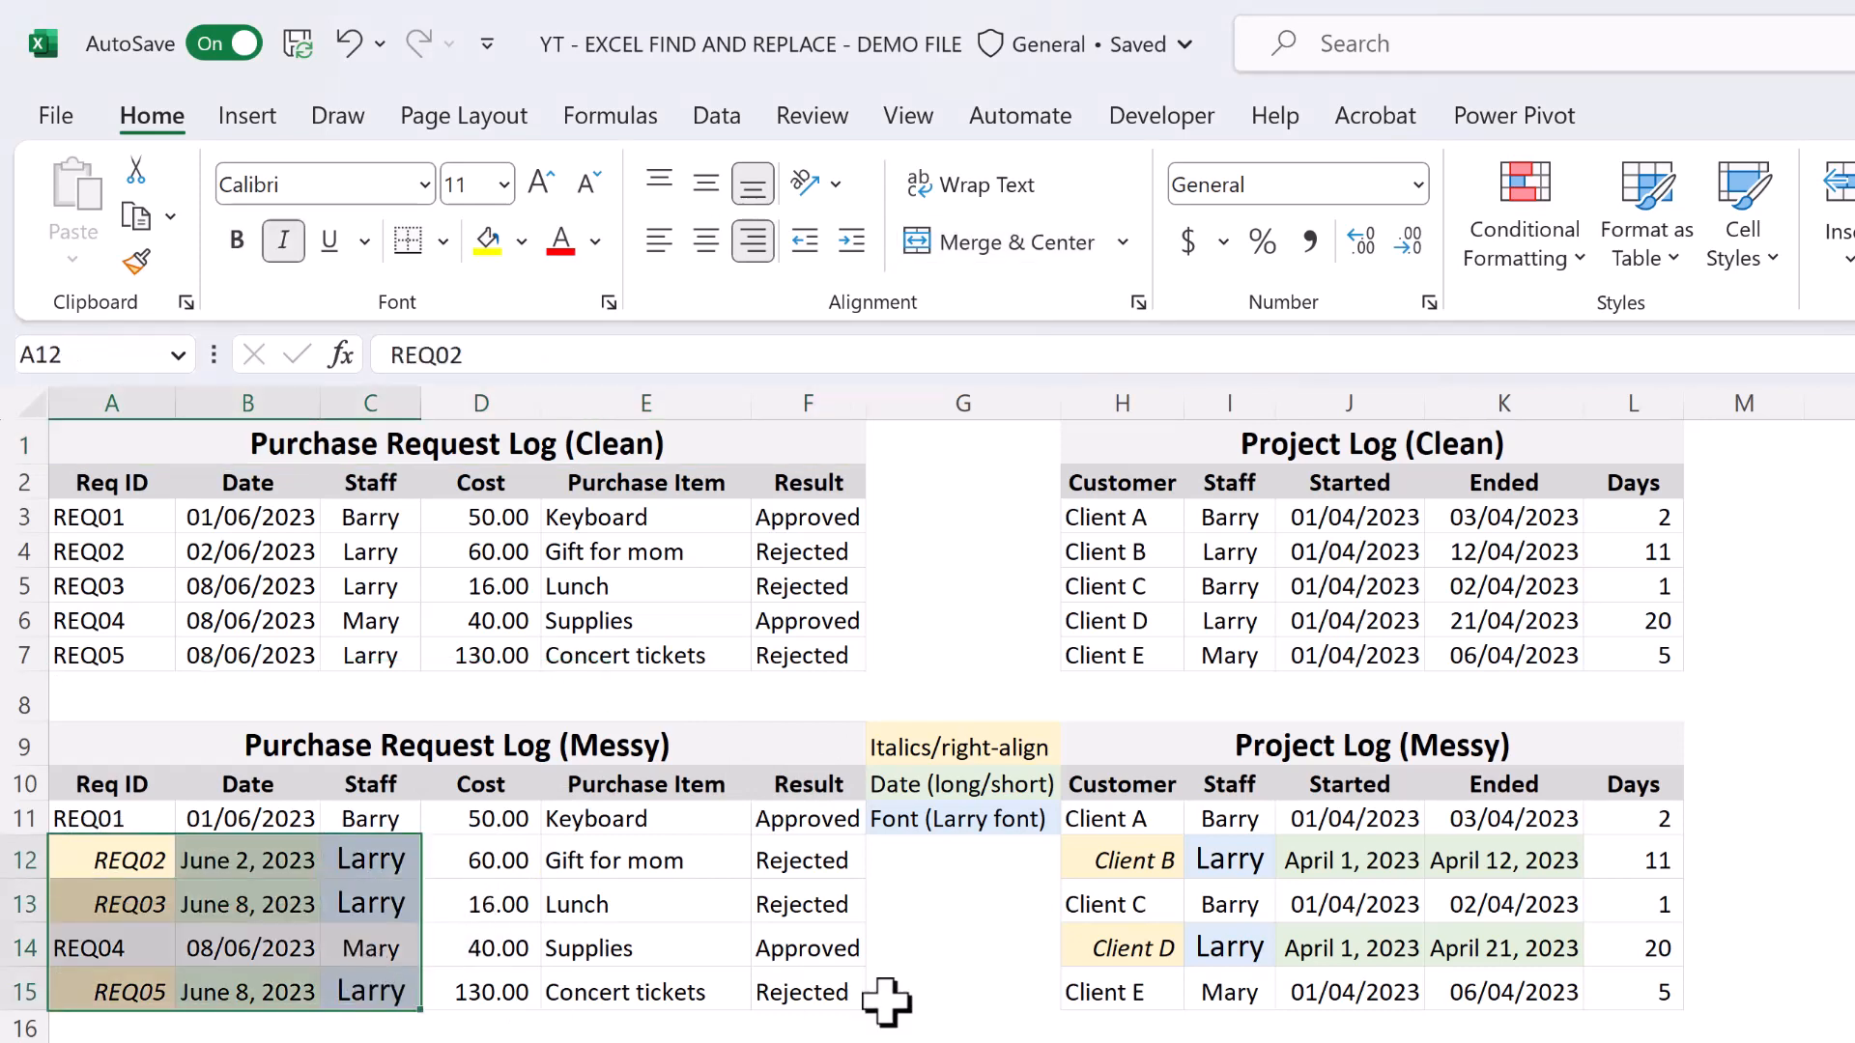
pyautogui.moveTo(1106, 872); pyautogui.dragTo(1512, 995)
pyautogui.moveTo(998, 747); pyautogui.dragTo(994, 821)
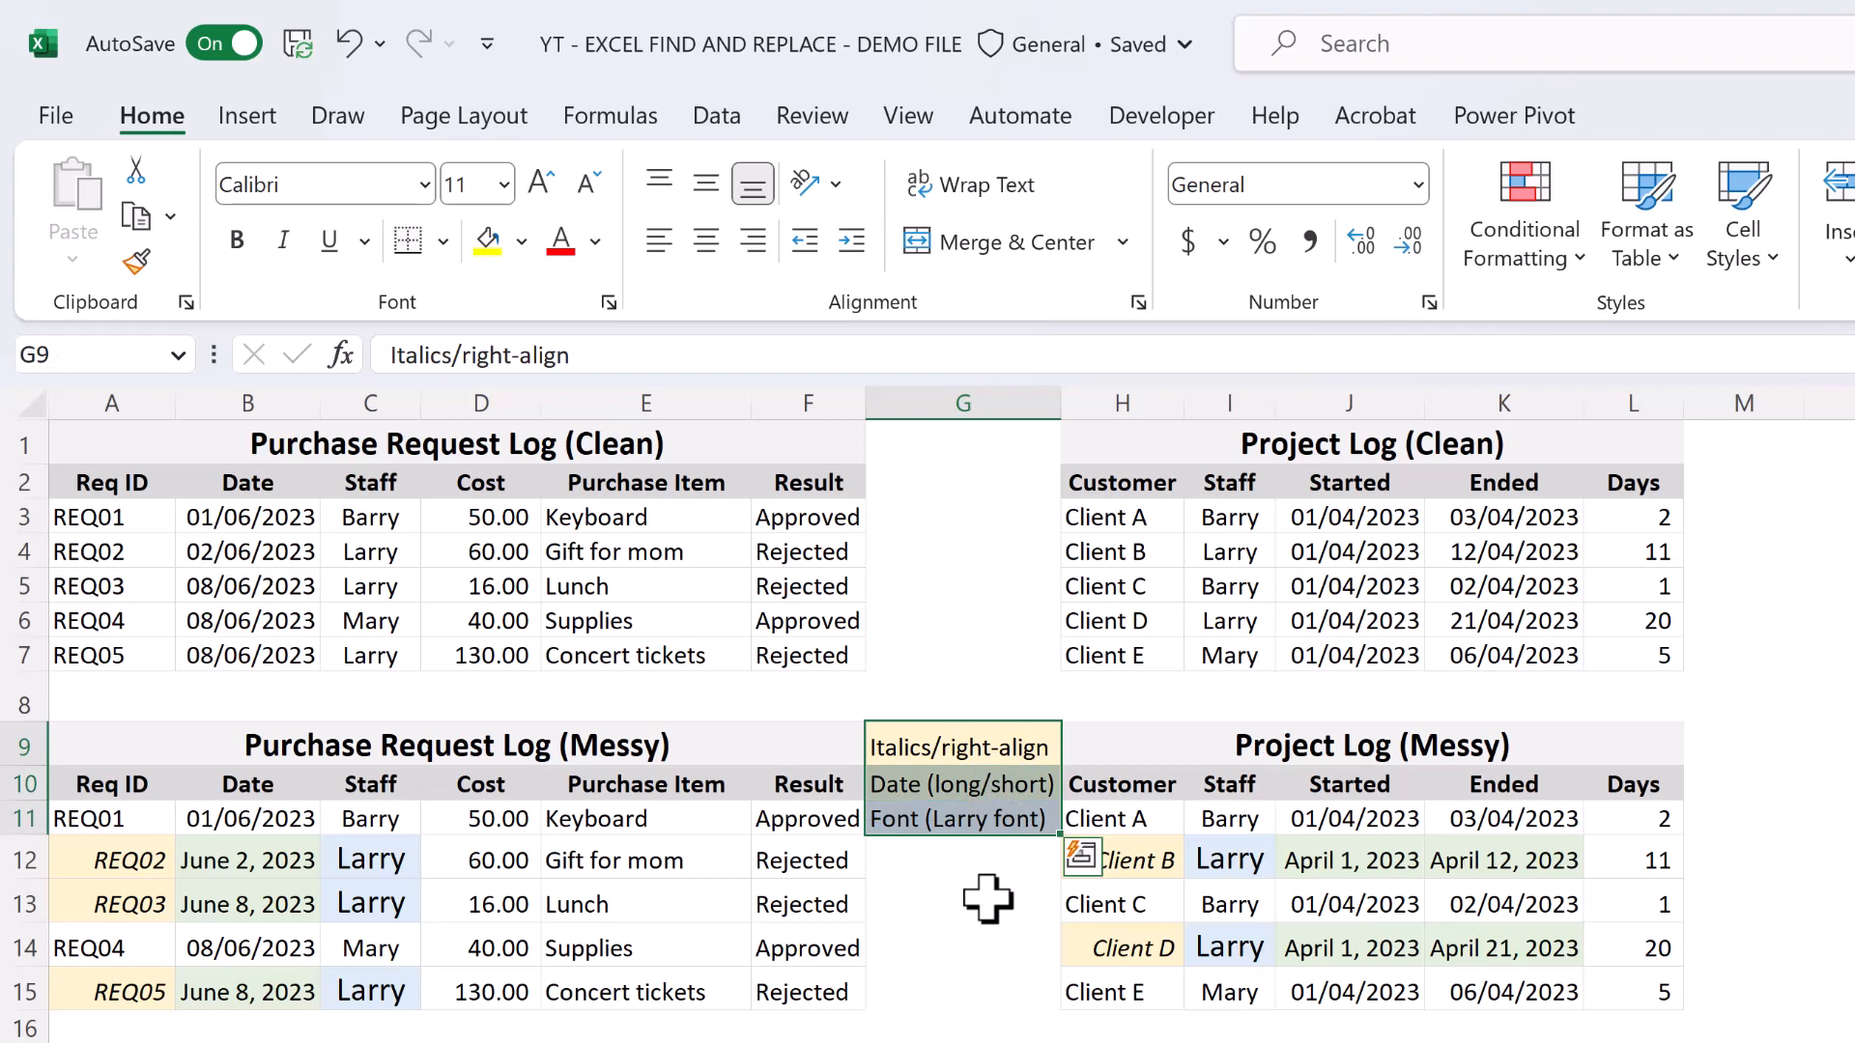
# Compare the clean and messy versions of the Purchase Request Log and the Project Log.
pyautogui.moveTo(724, 439); pyautogui.dragTo(737, 987)
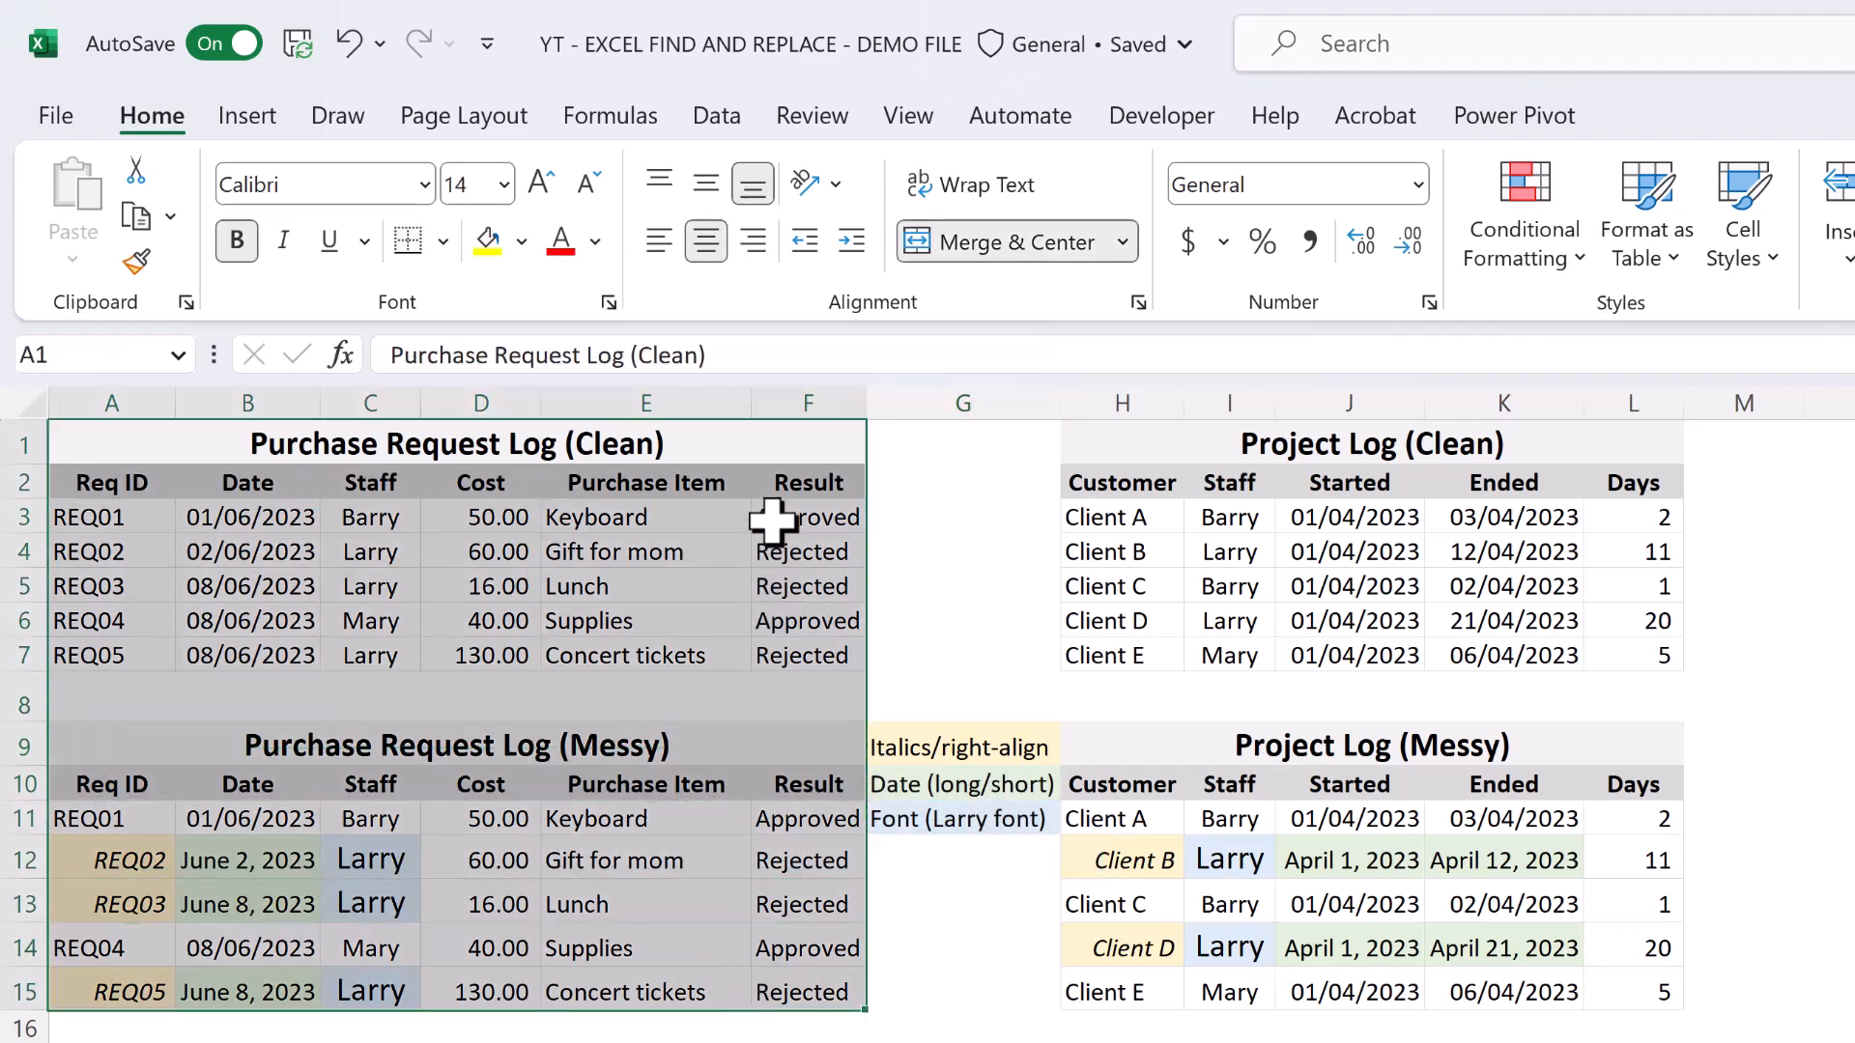
pyautogui.click(750, 437)
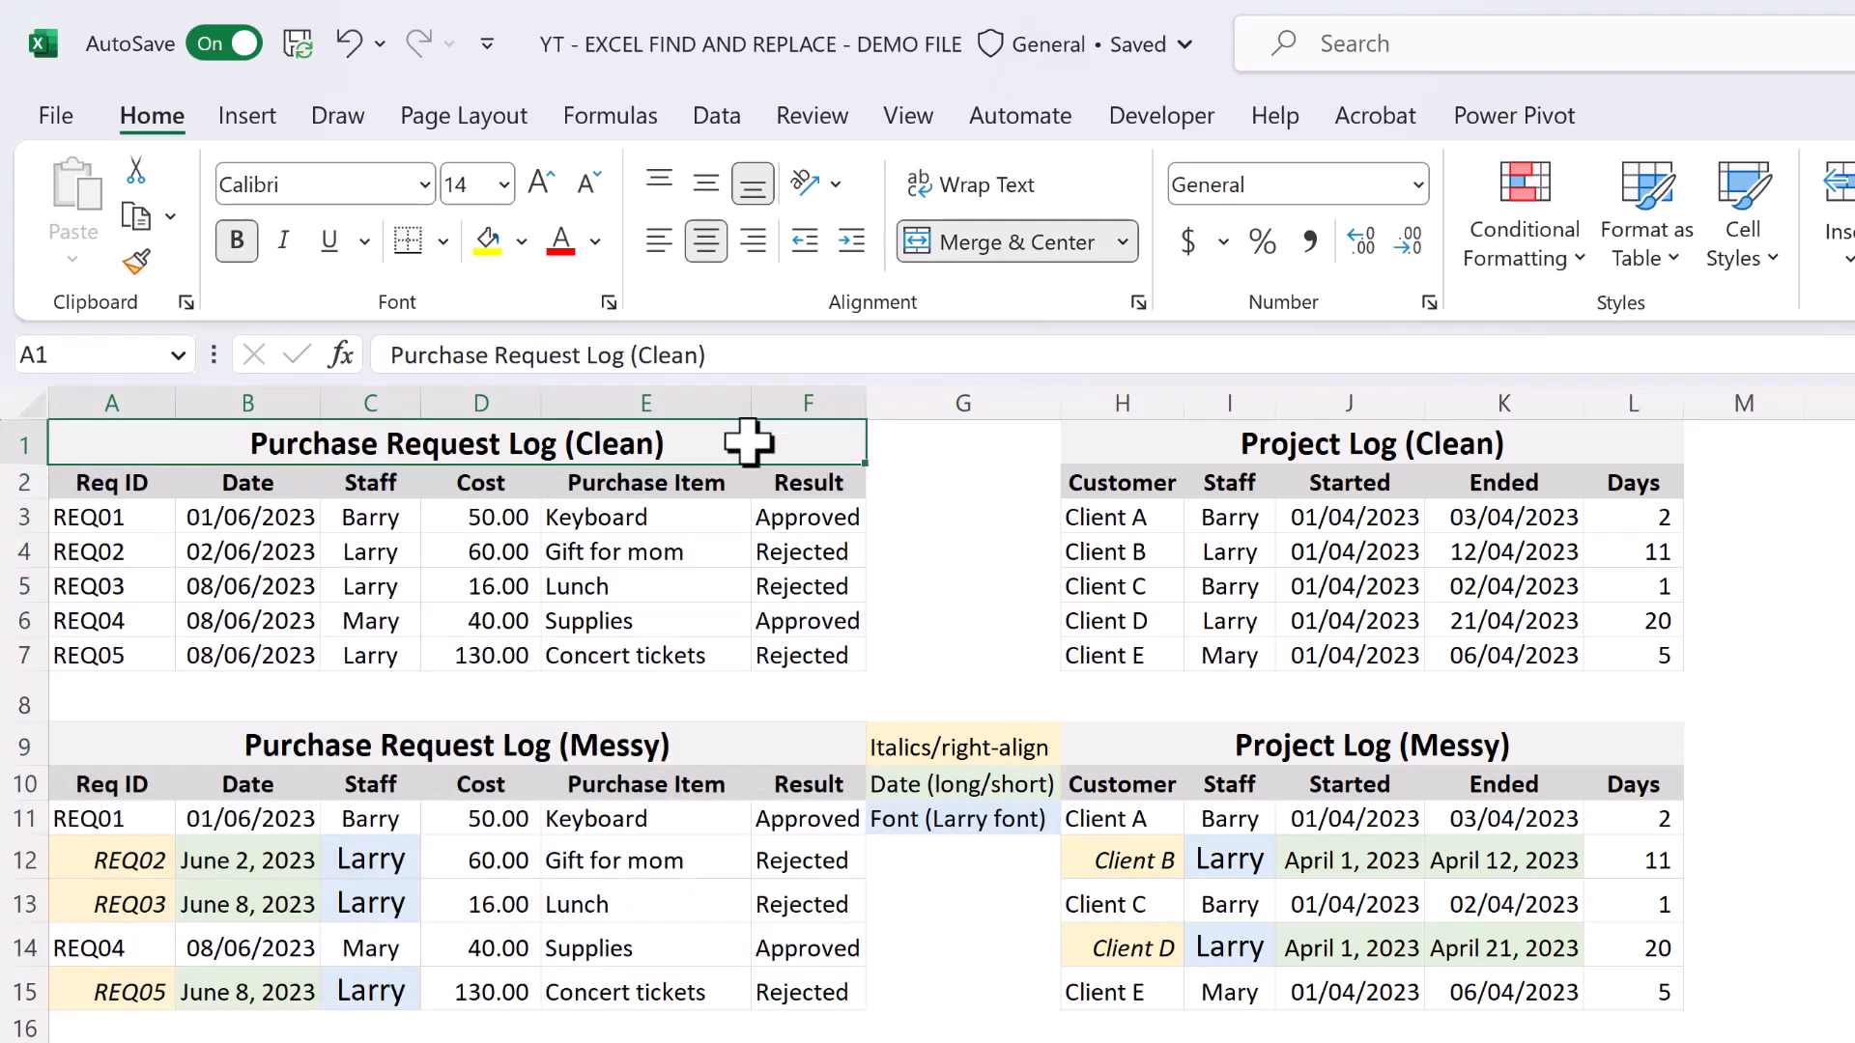
pyautogui.click(744, 740)
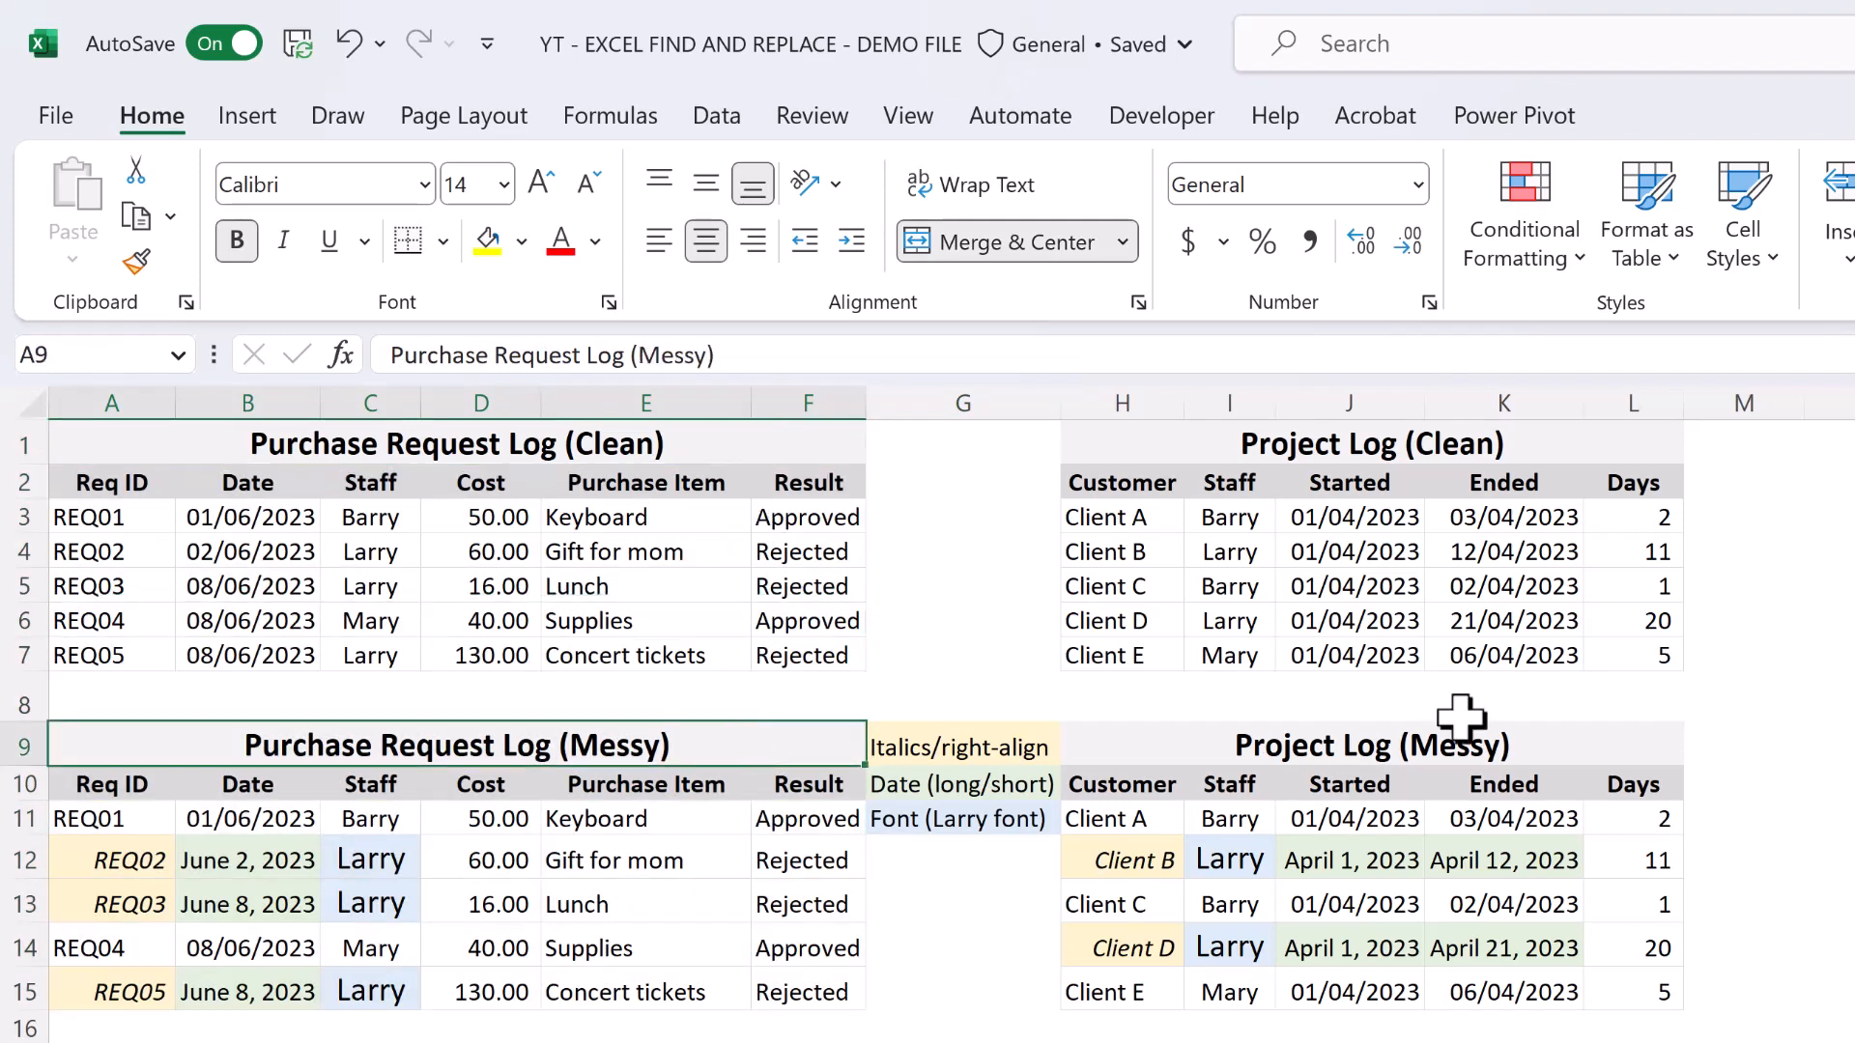
pyautogui.moveTo(1595, 431); pyautogui.dragTo(1565, 997)
pyautogui.click(1603, 444)
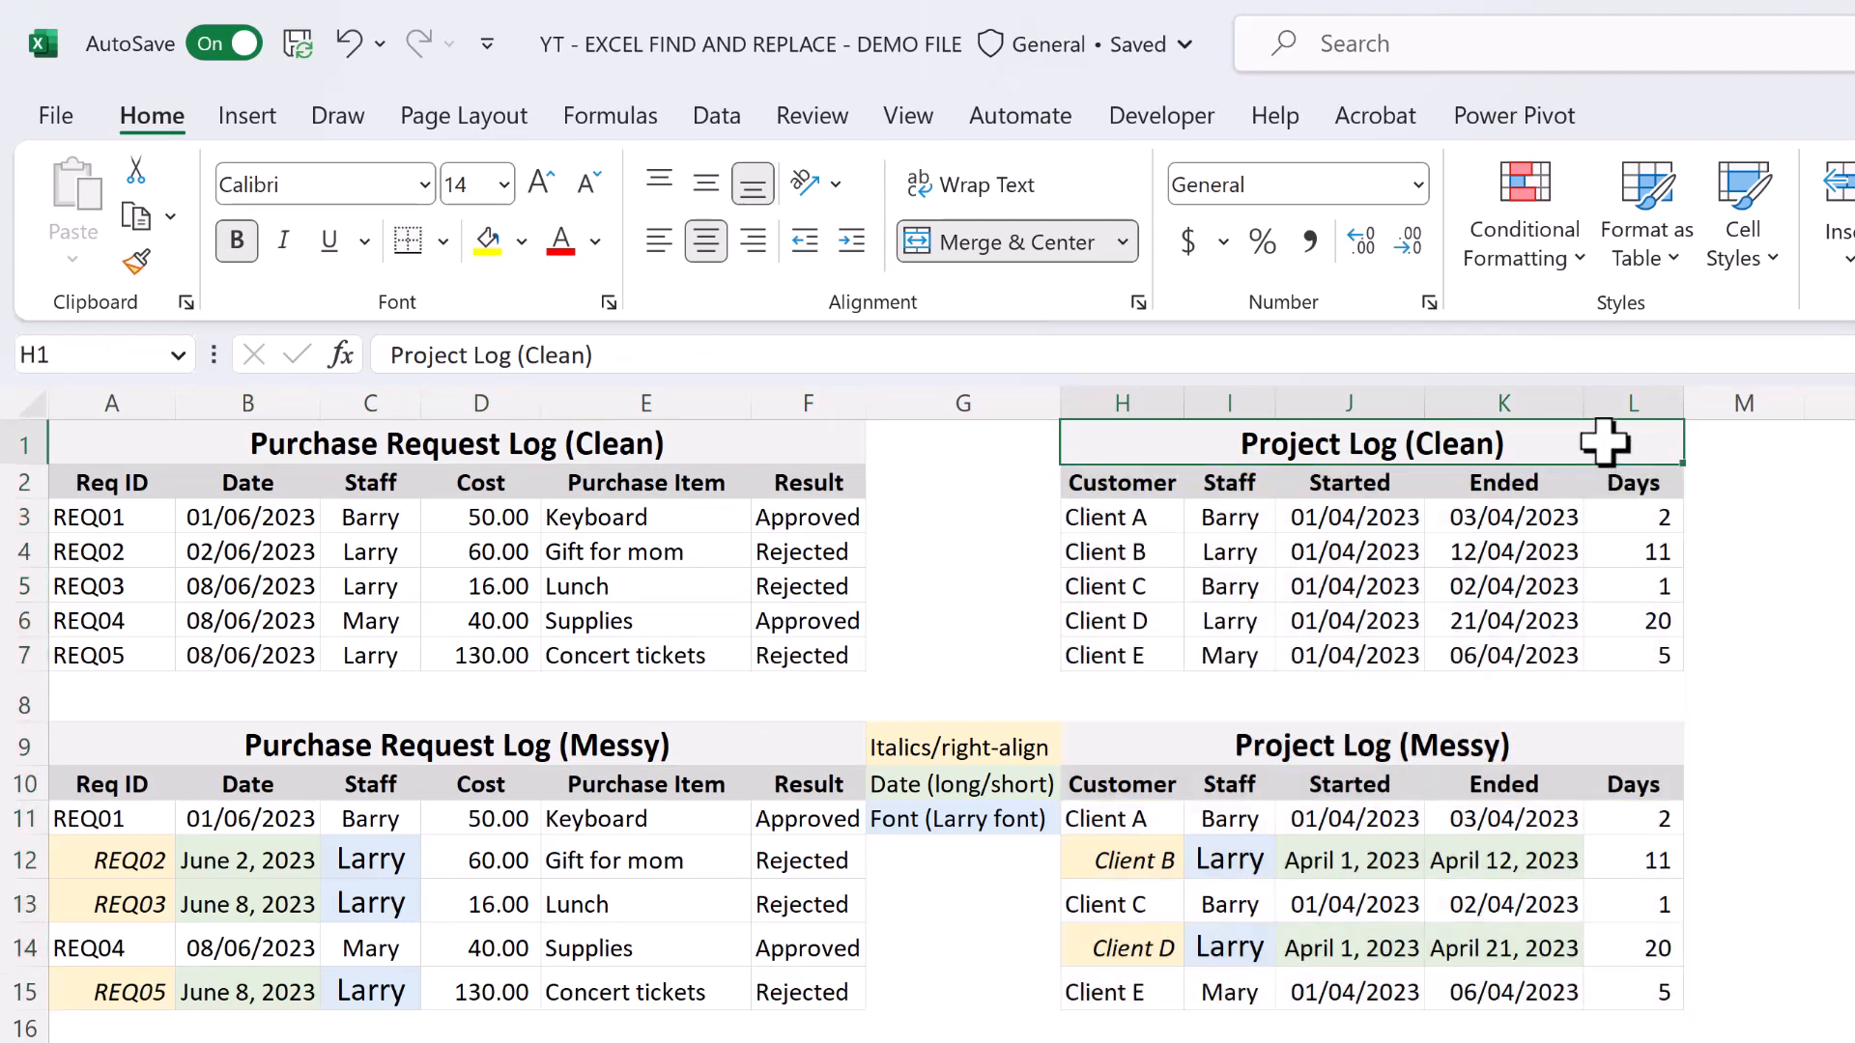
pyautogui.click(1607, 744)
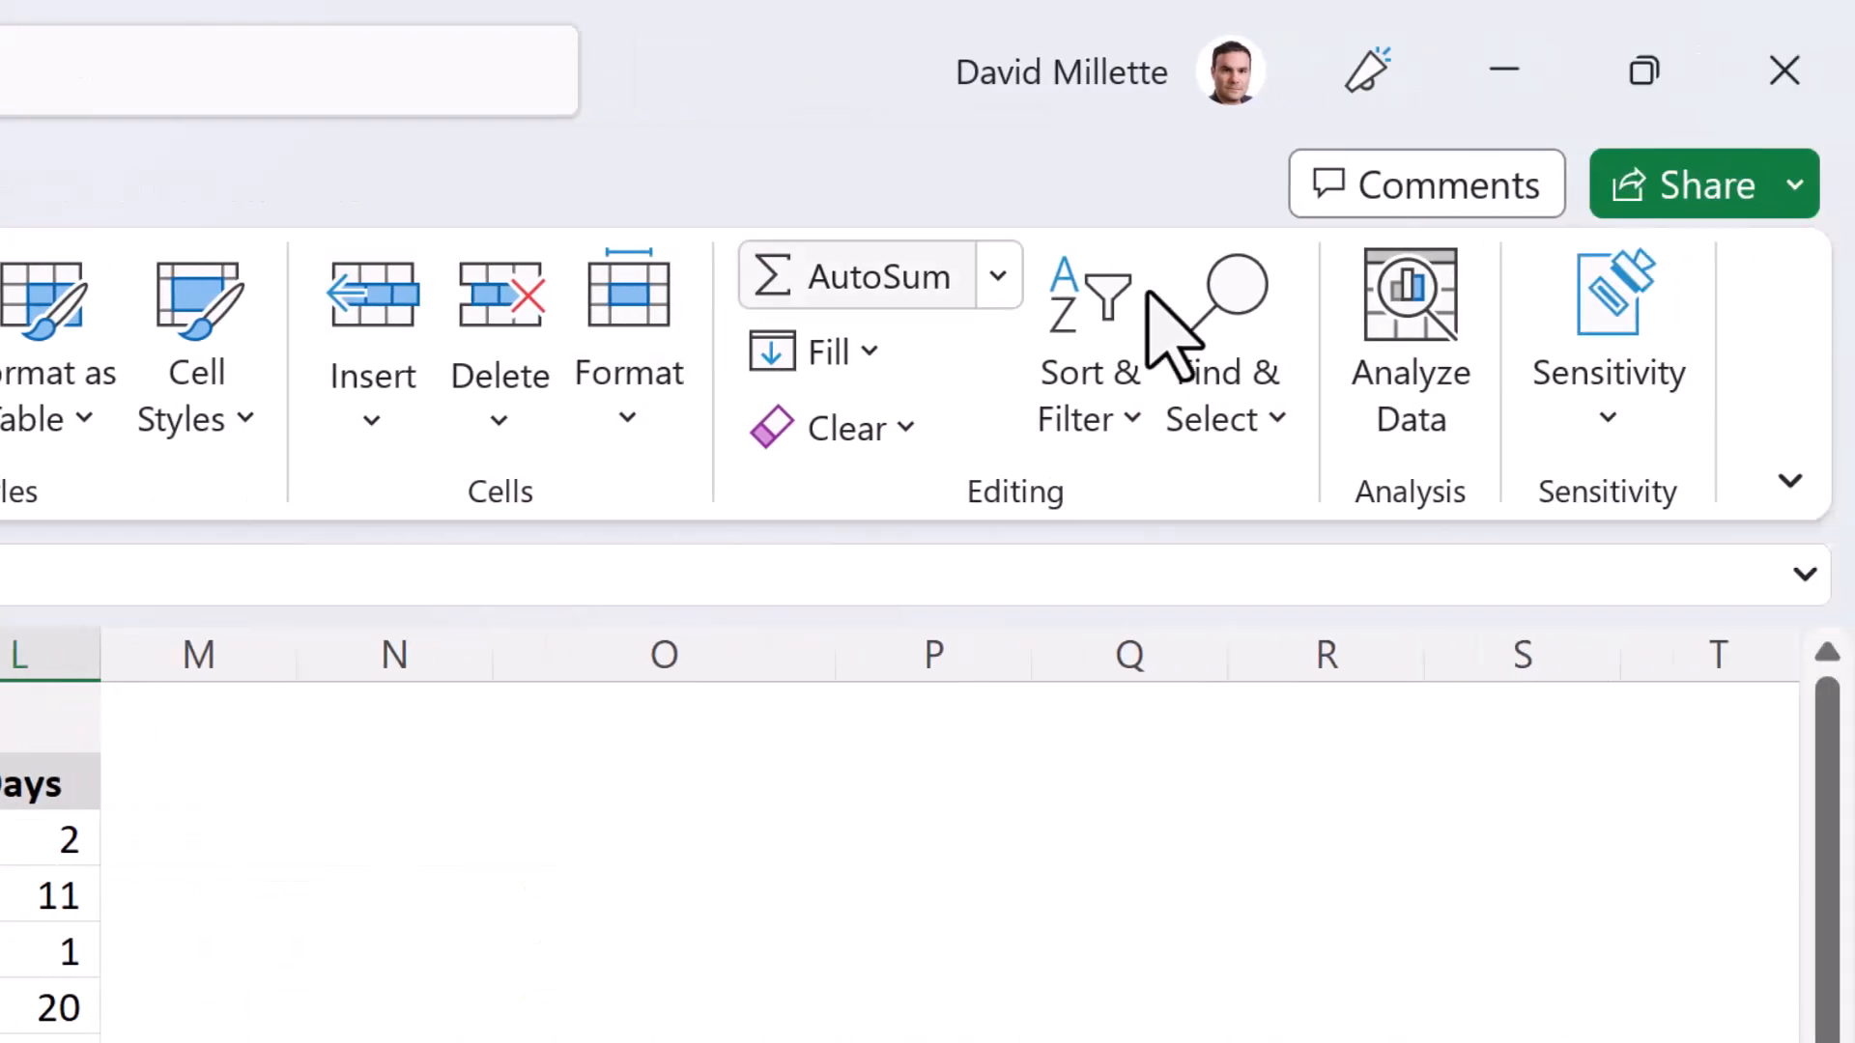
# Open Find and Replace in replace mode, place the dialog just below the tables, and expand its options.
pyautogui.click(1244, 288)
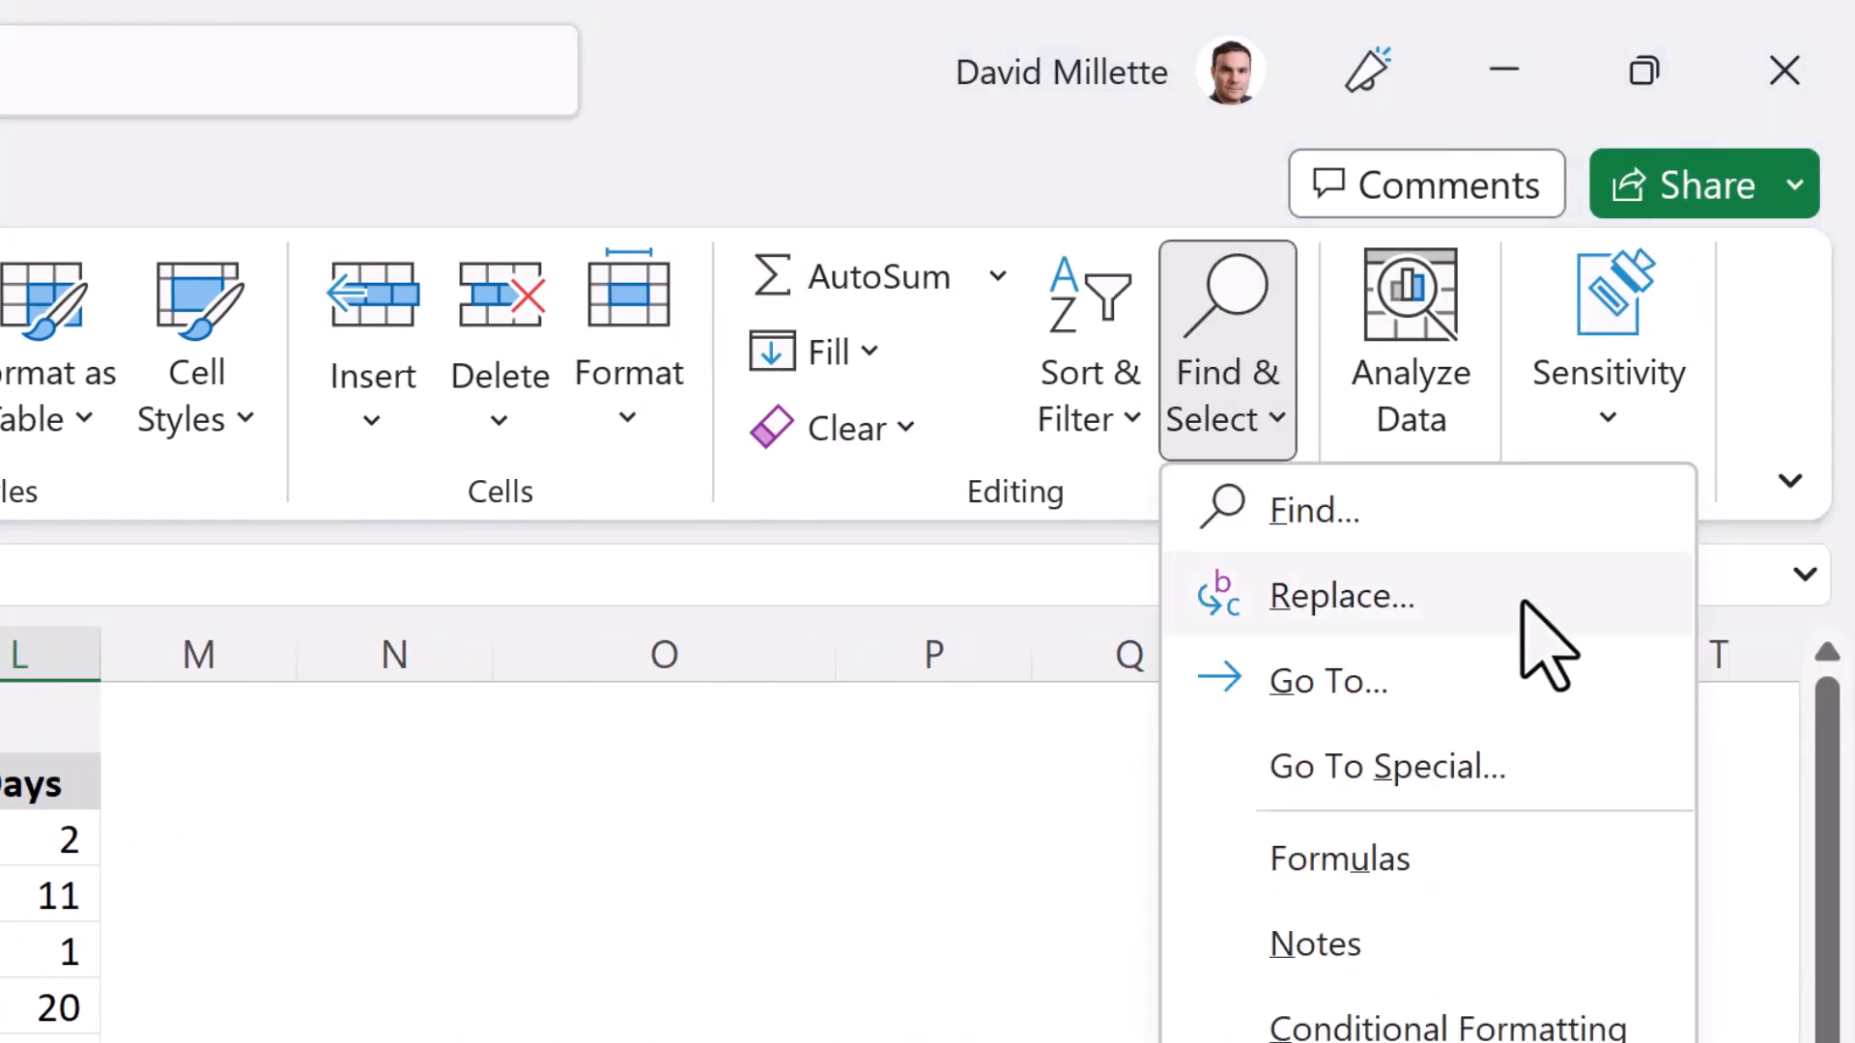
pyautogui.click(1533, 600)
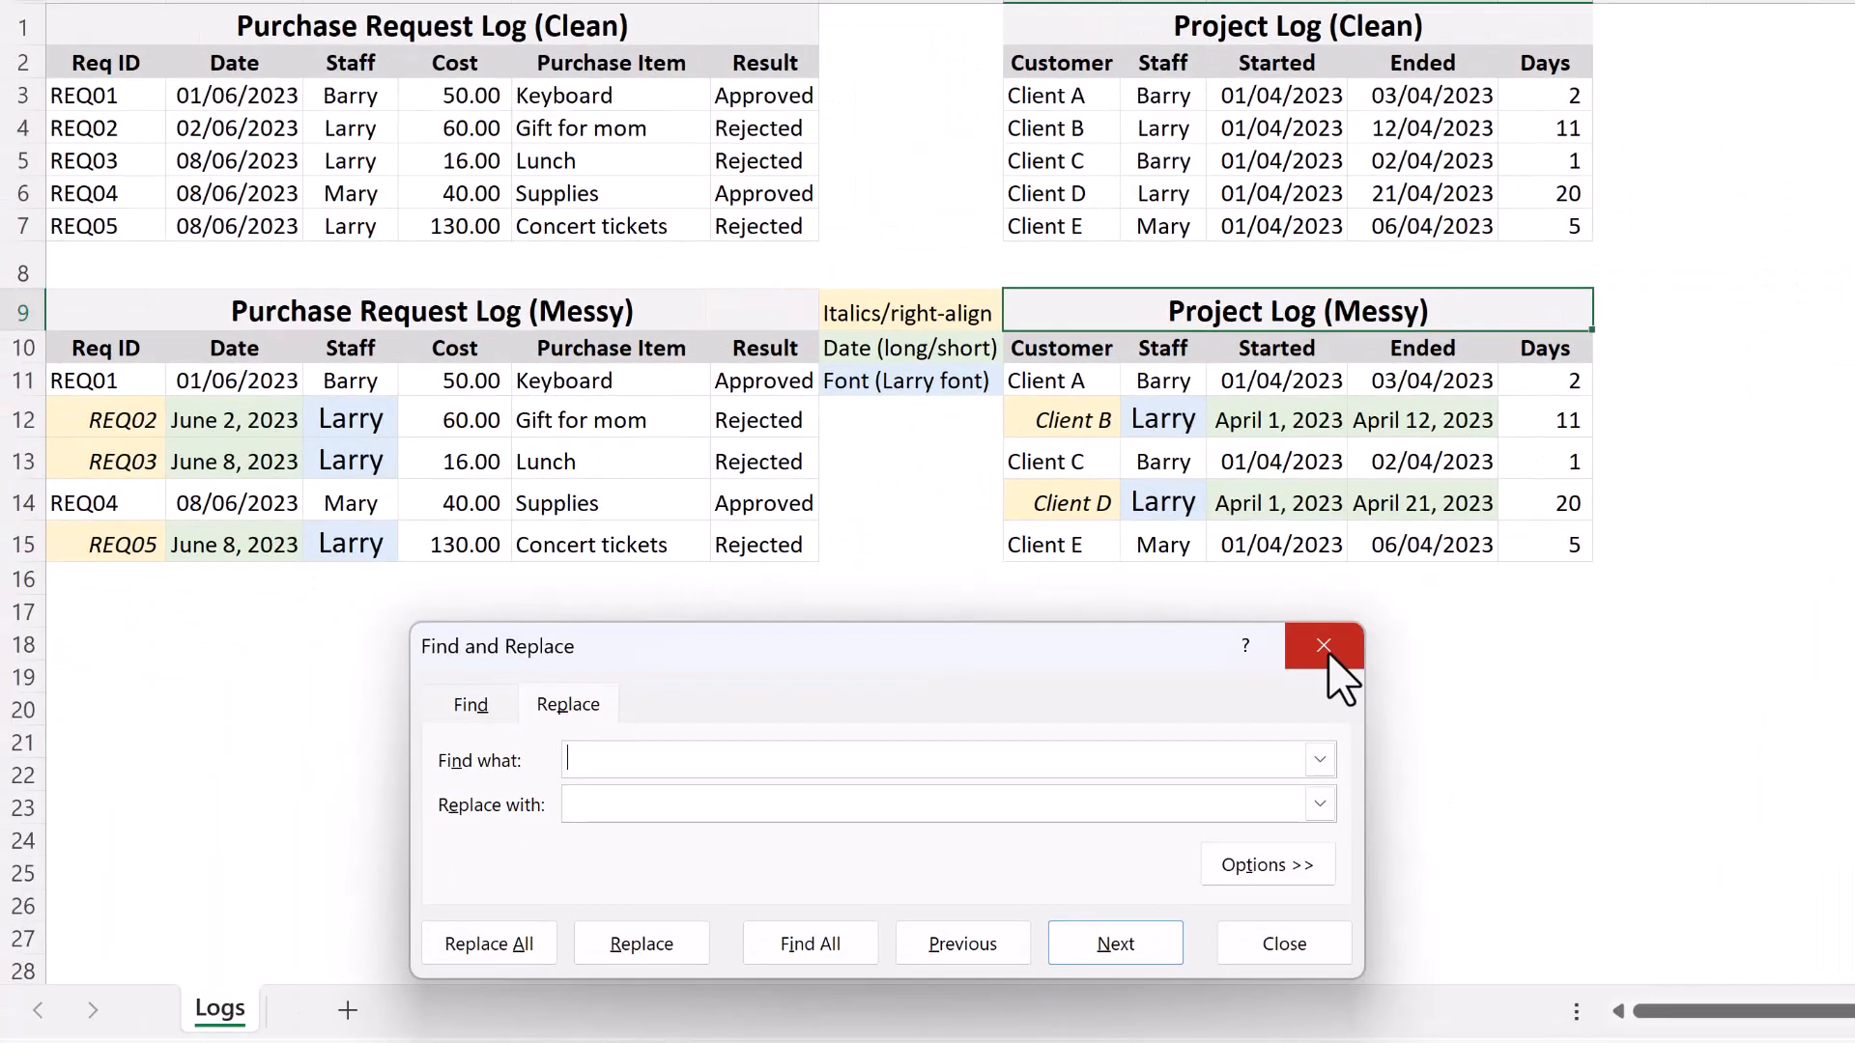
pyautogui.click(1326, 647)
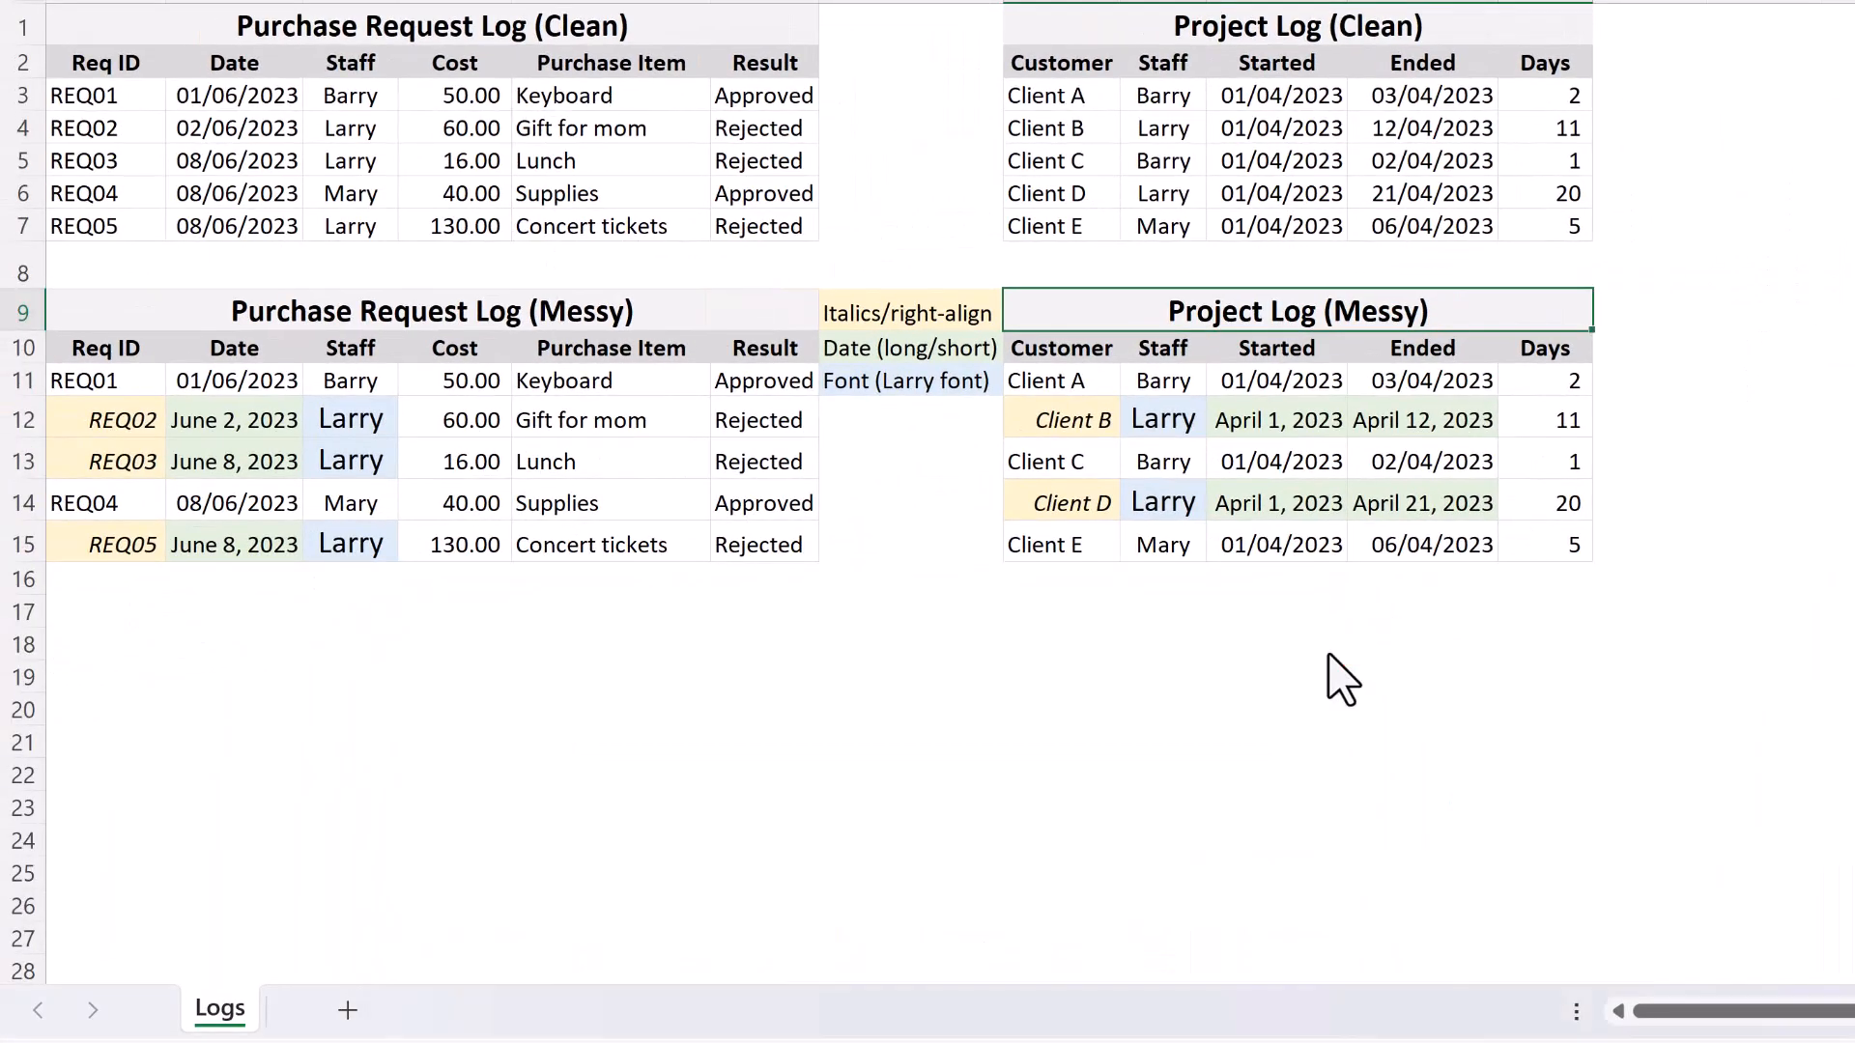
pyautogui.hotkey('ctrl', 'h')
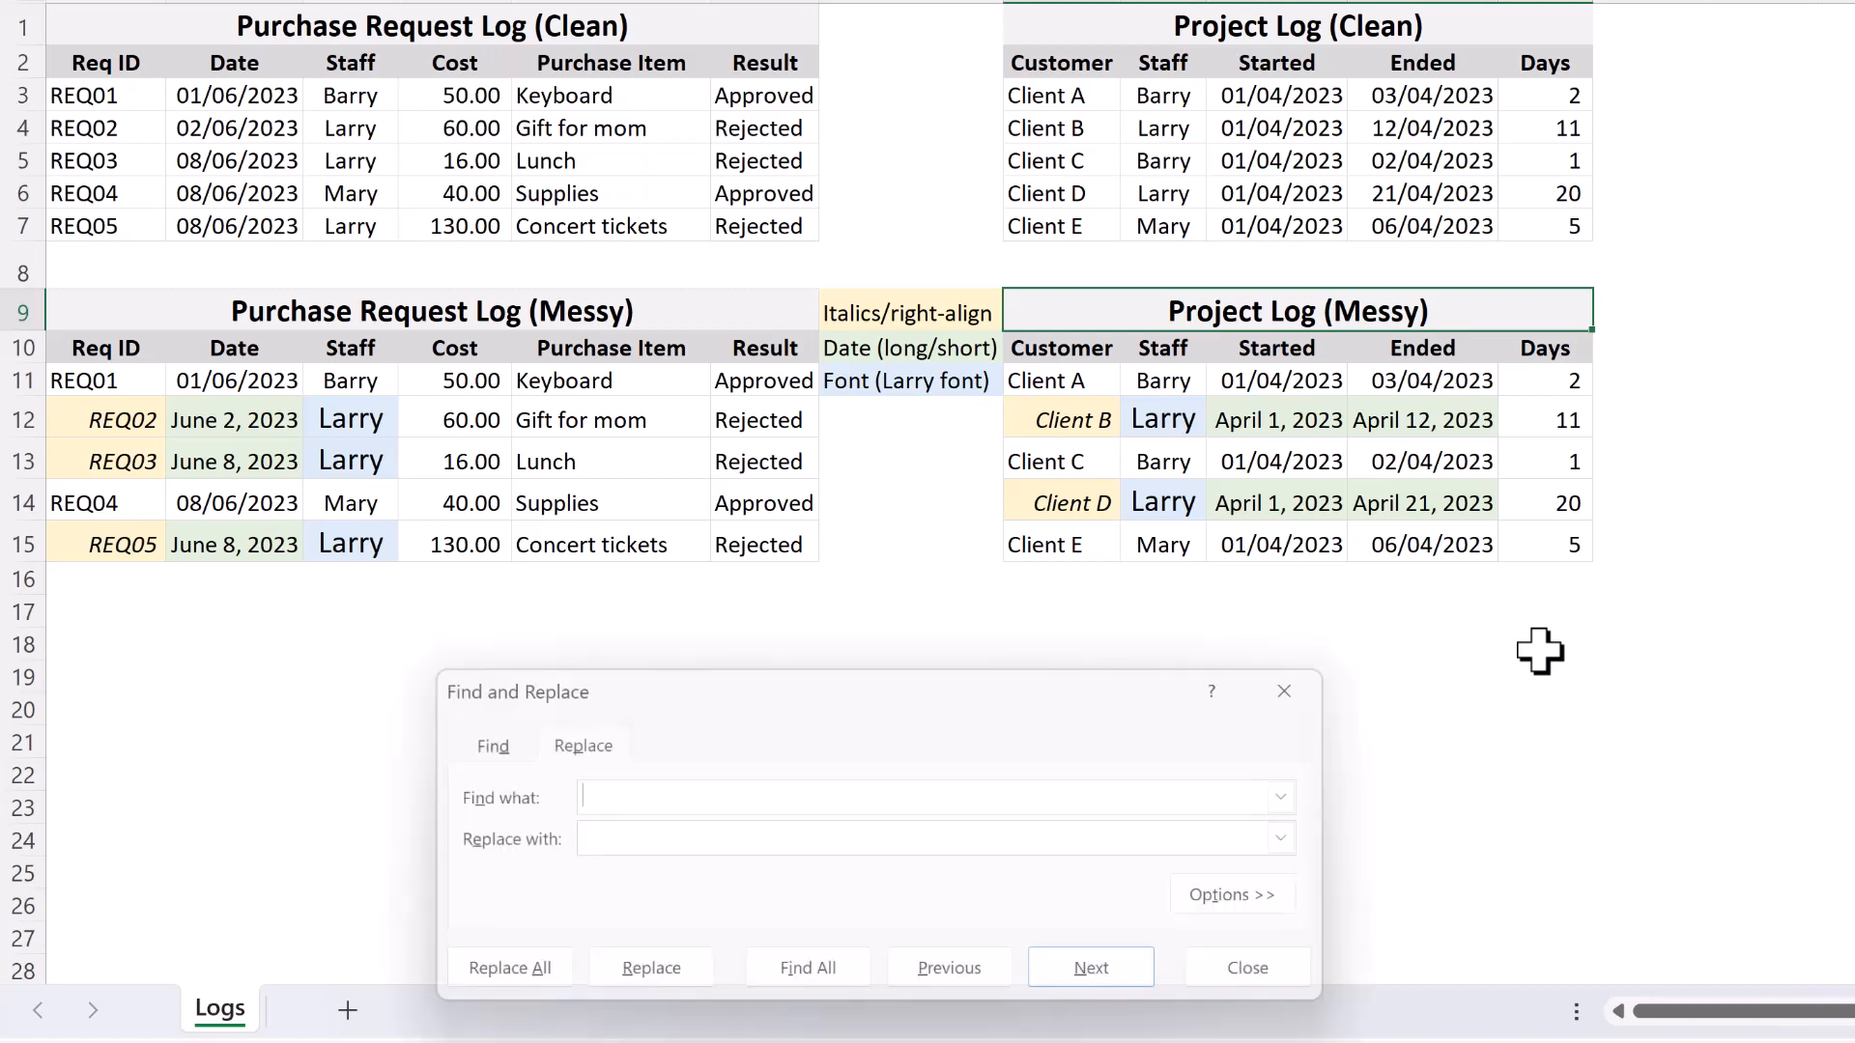
pyautogui.moveTo(1023, 666); pyautogui.dragTo(1004, 584)
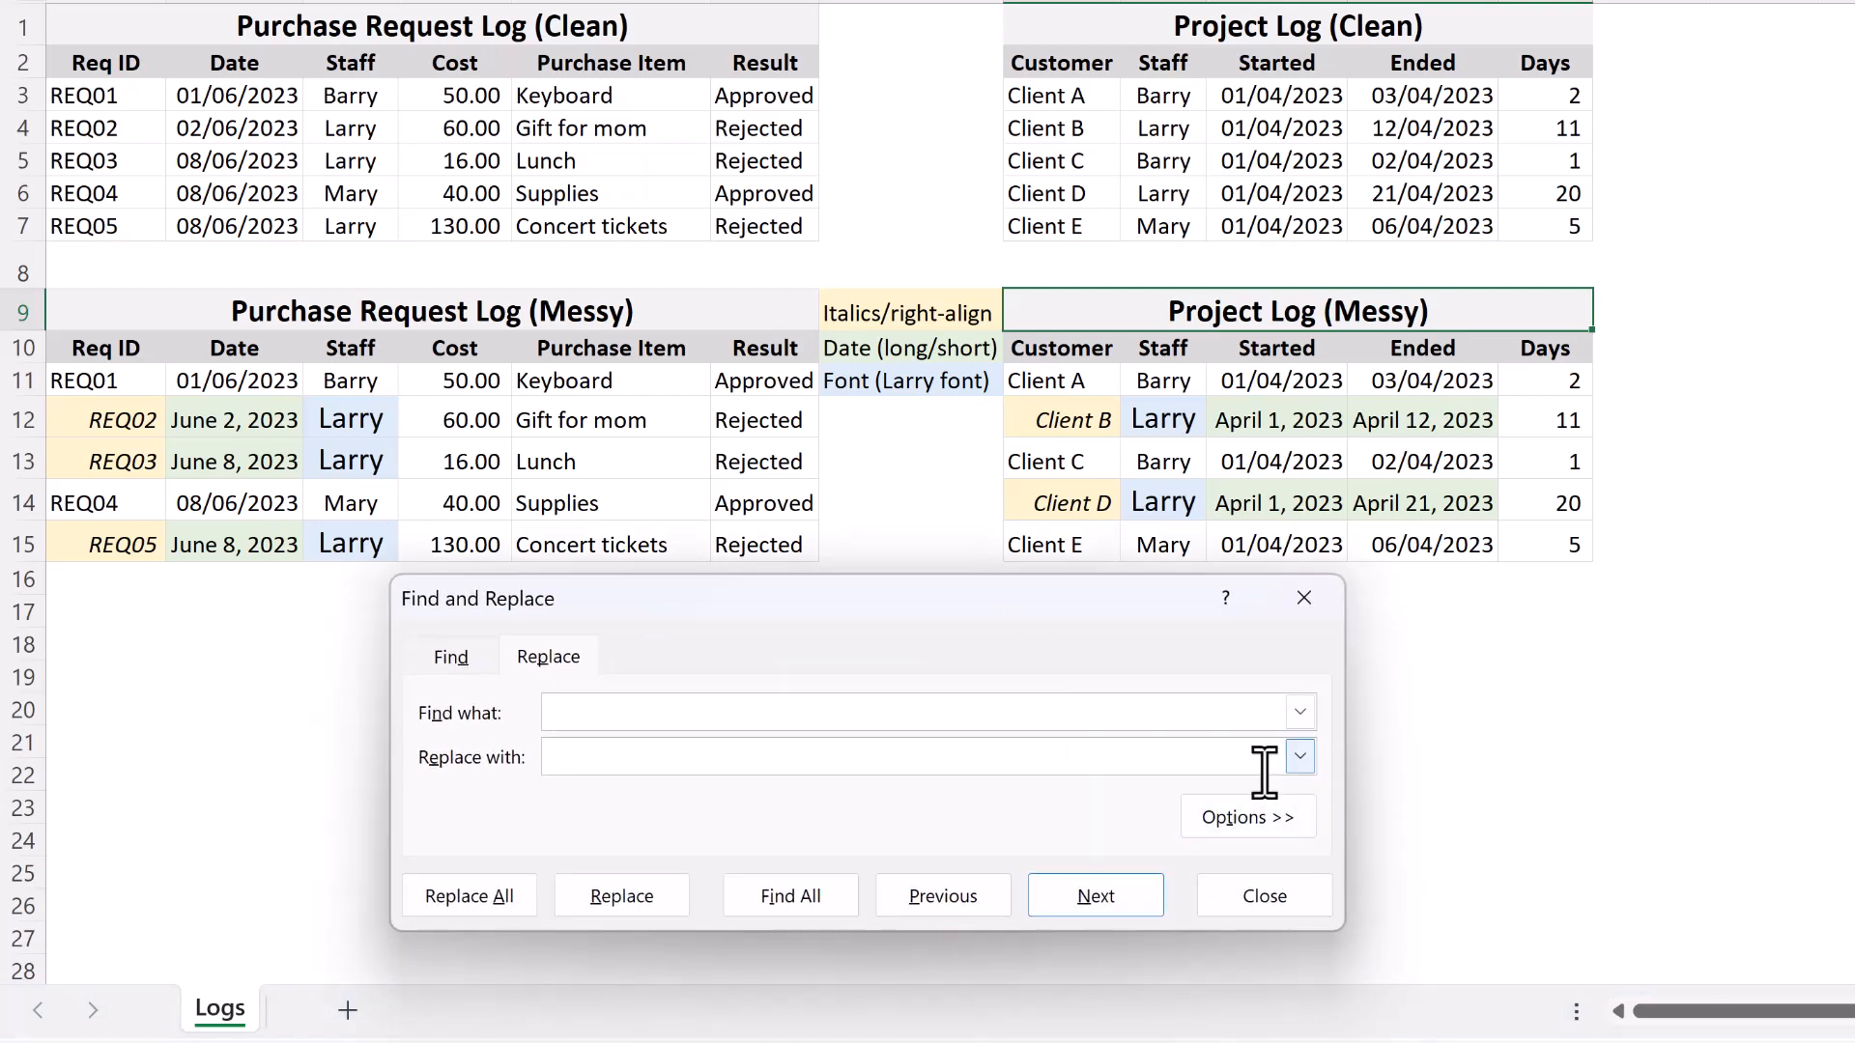
pyautogui.click(1231, 804)
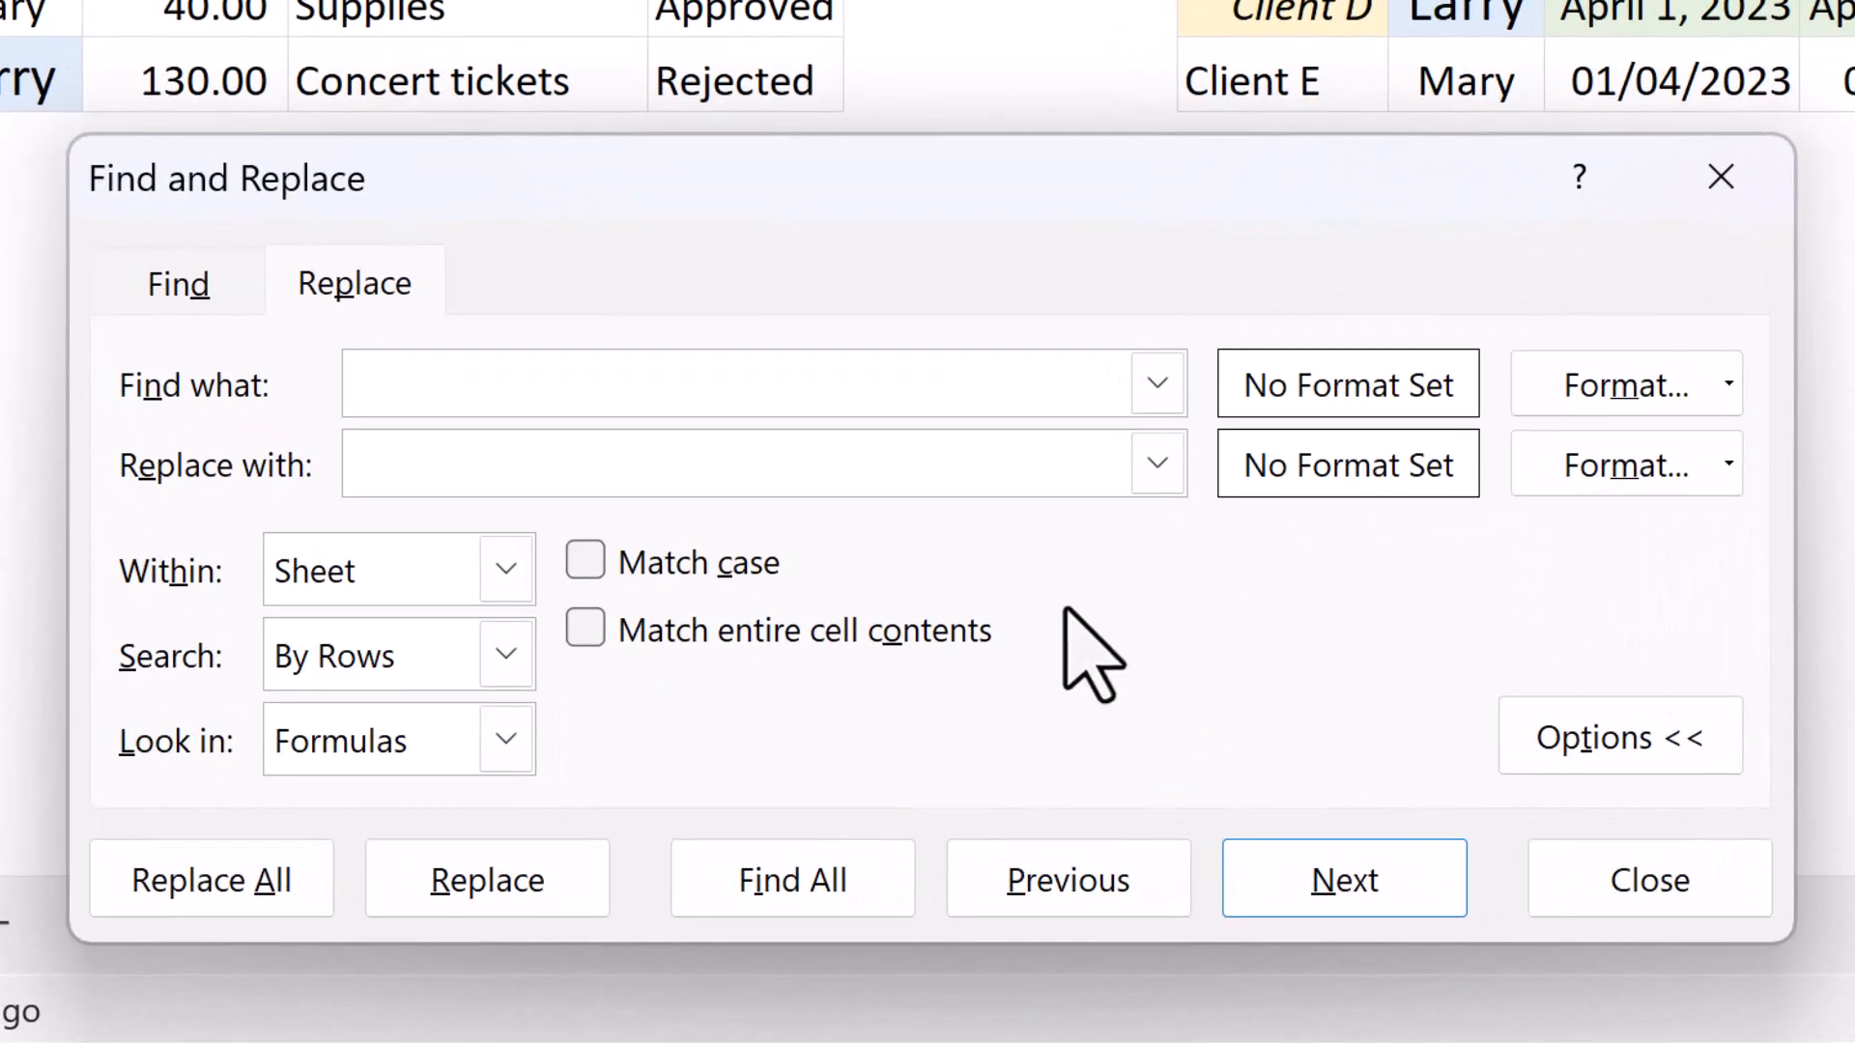
# Review the Within, Search and Look in choices for a replace operation, keeping Sheet, By Rows and Formulas.
pyautogui.click(498, 562)
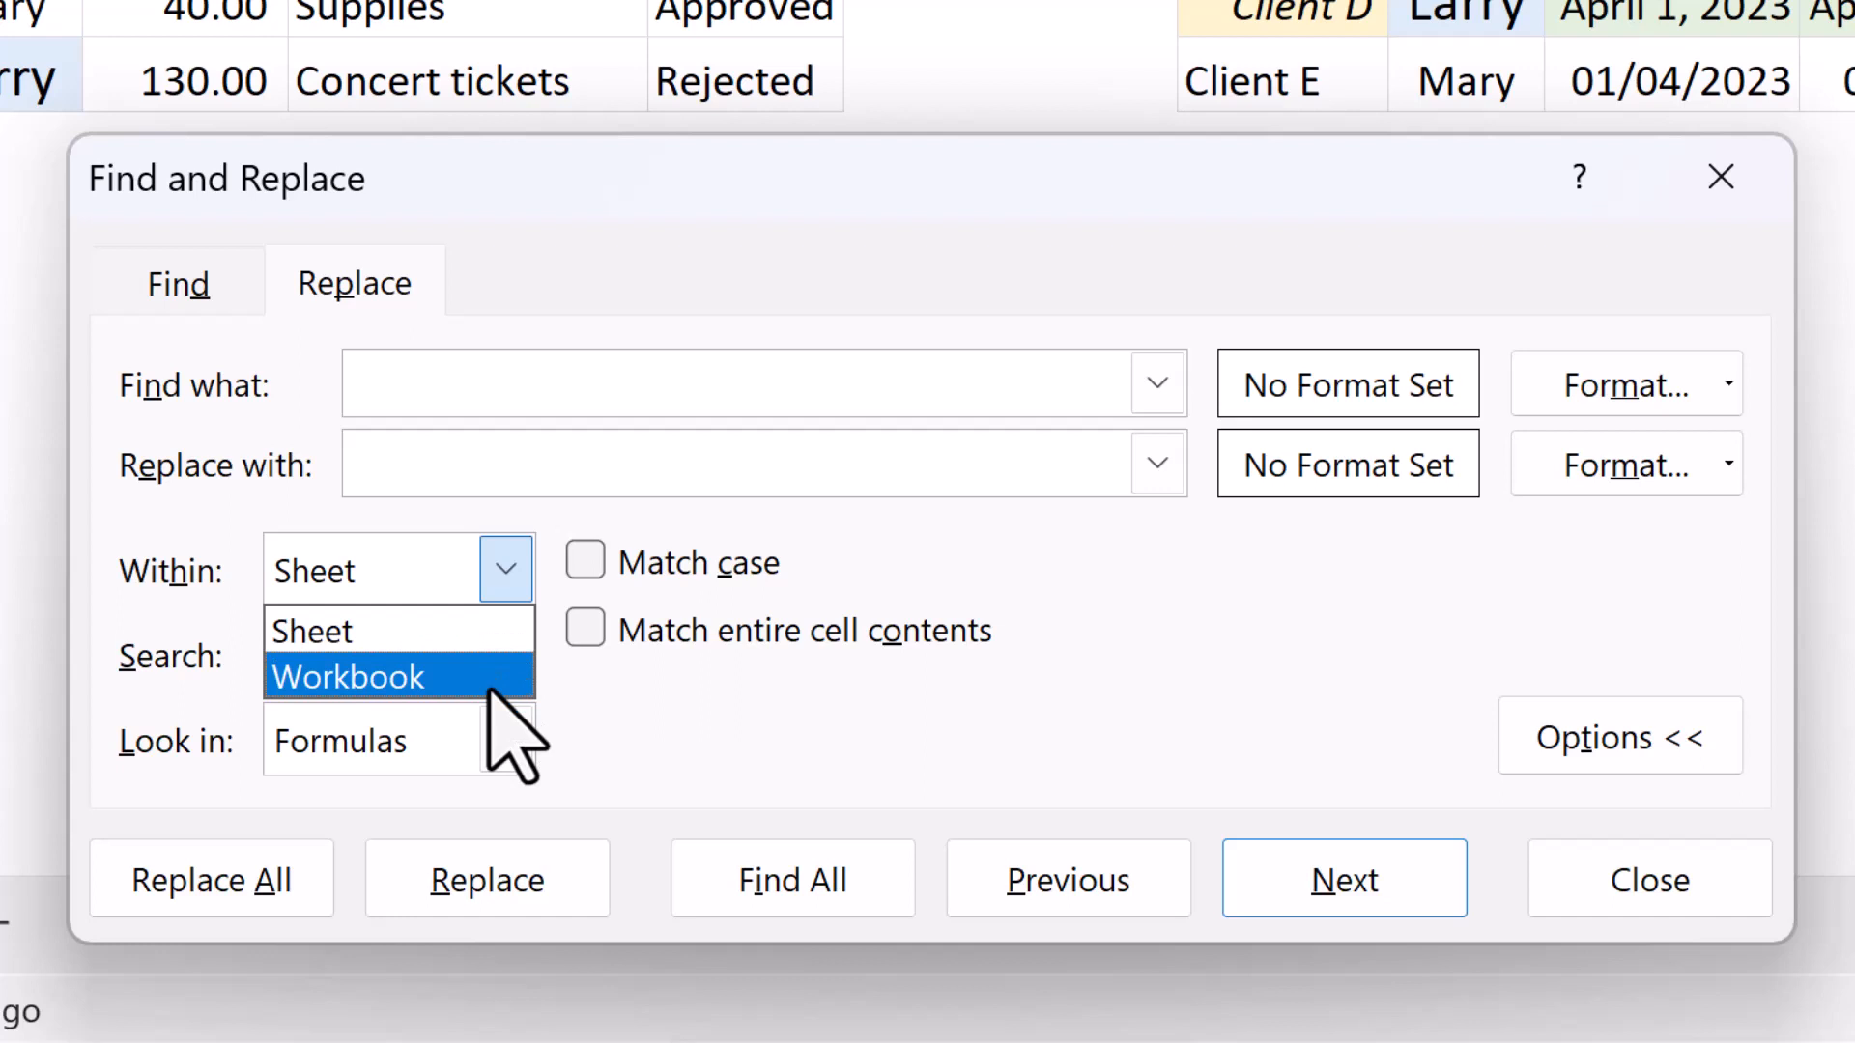
pyautogui.click(610, 710)
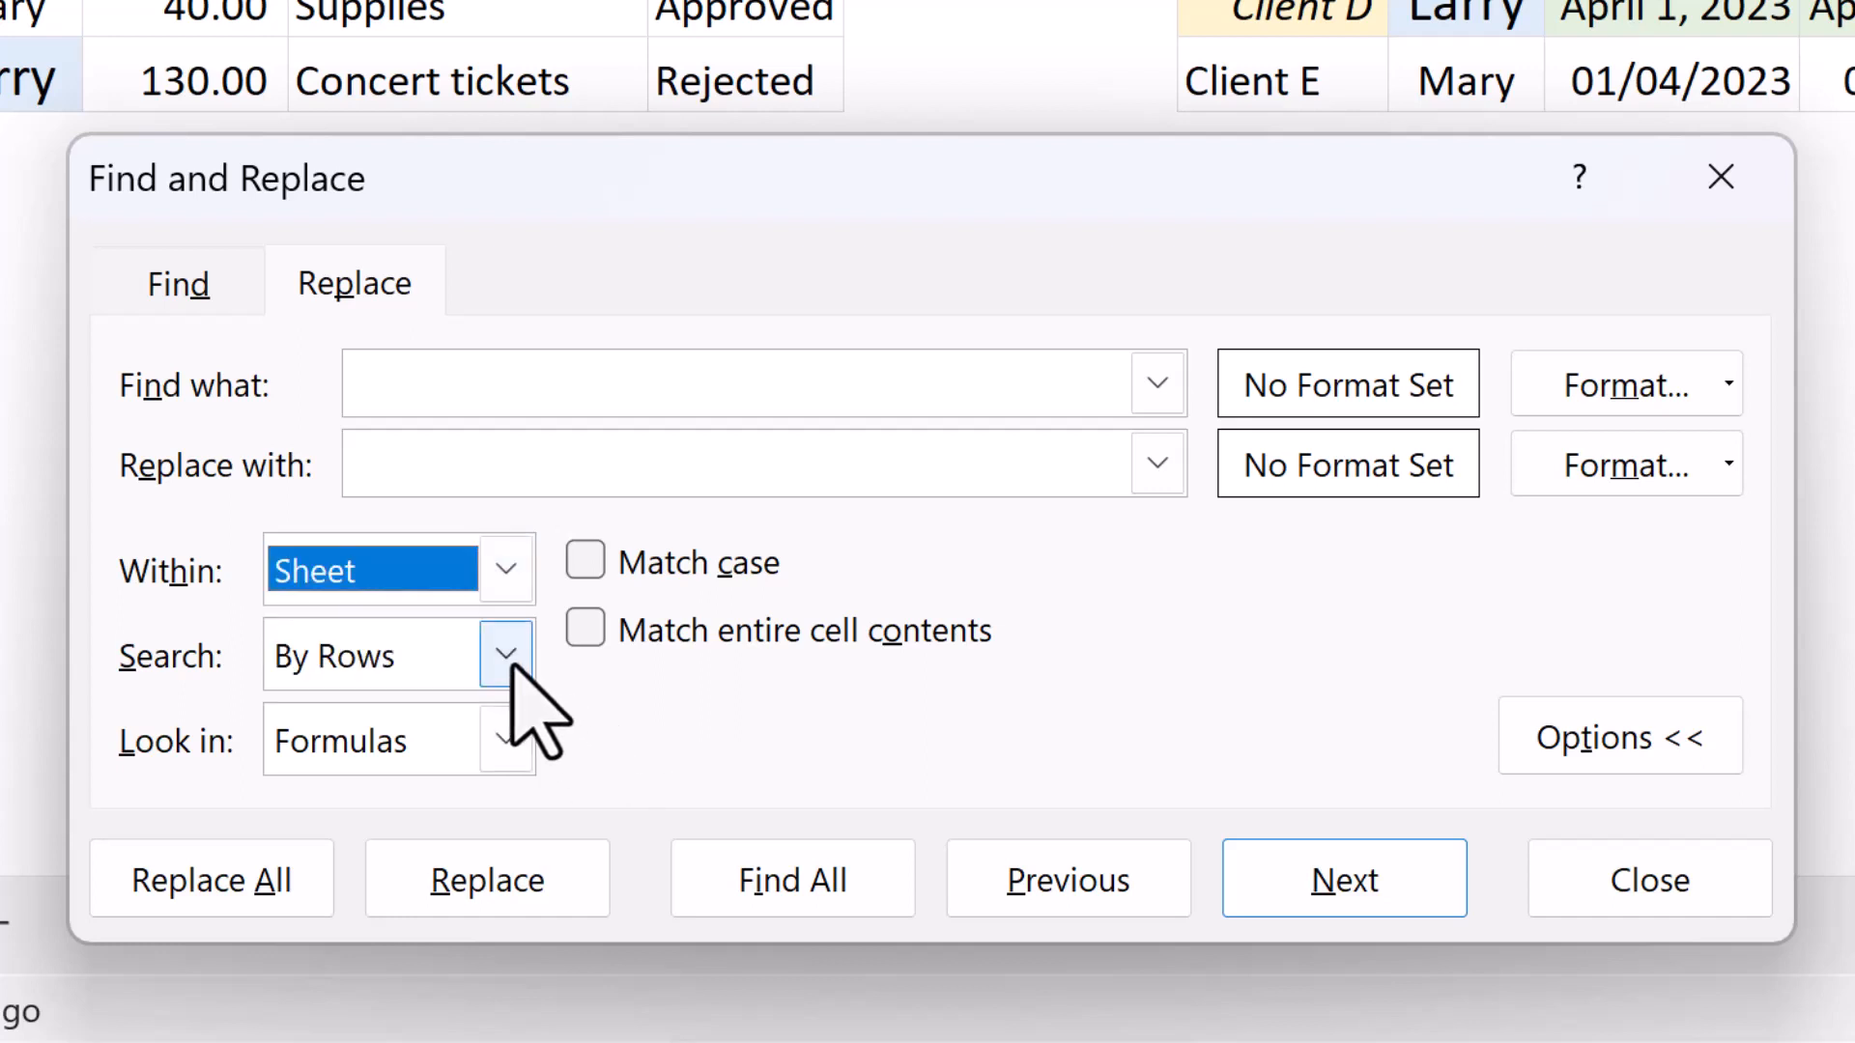
pyautogui.click(505, 653)
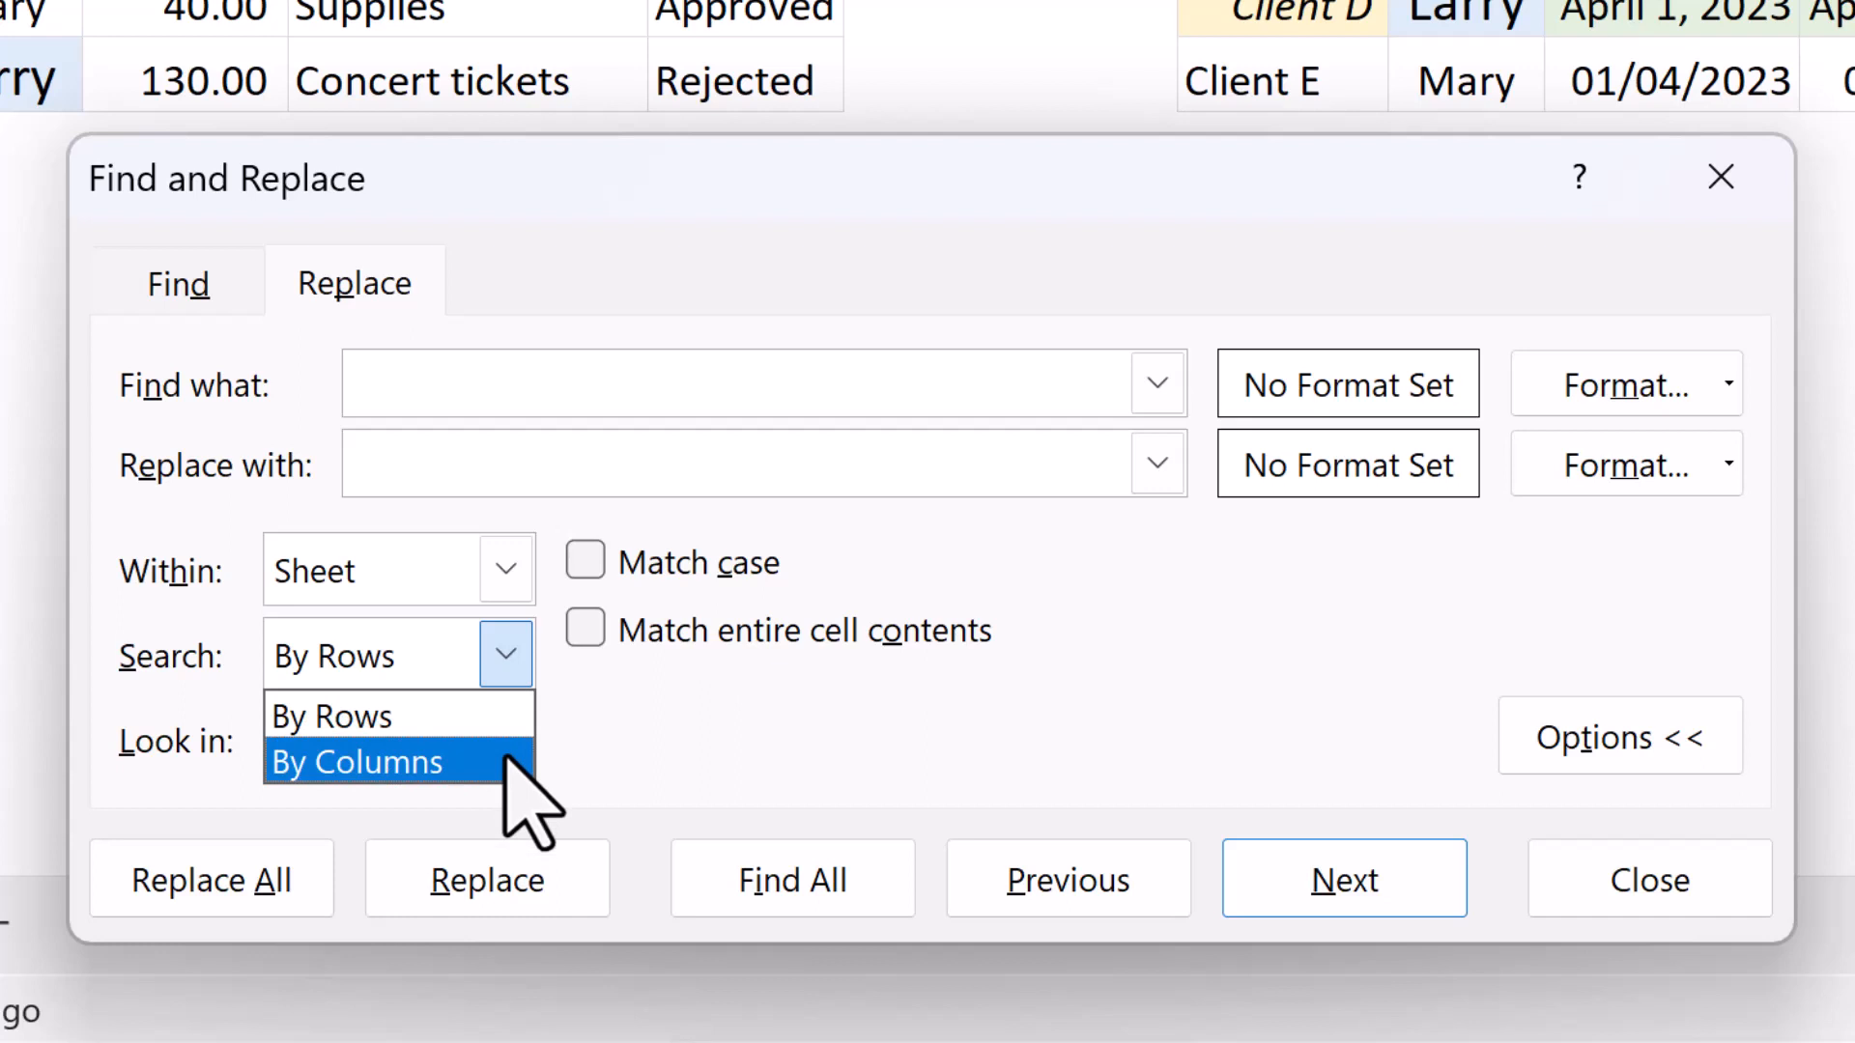
pyautogui.click(628, 779)
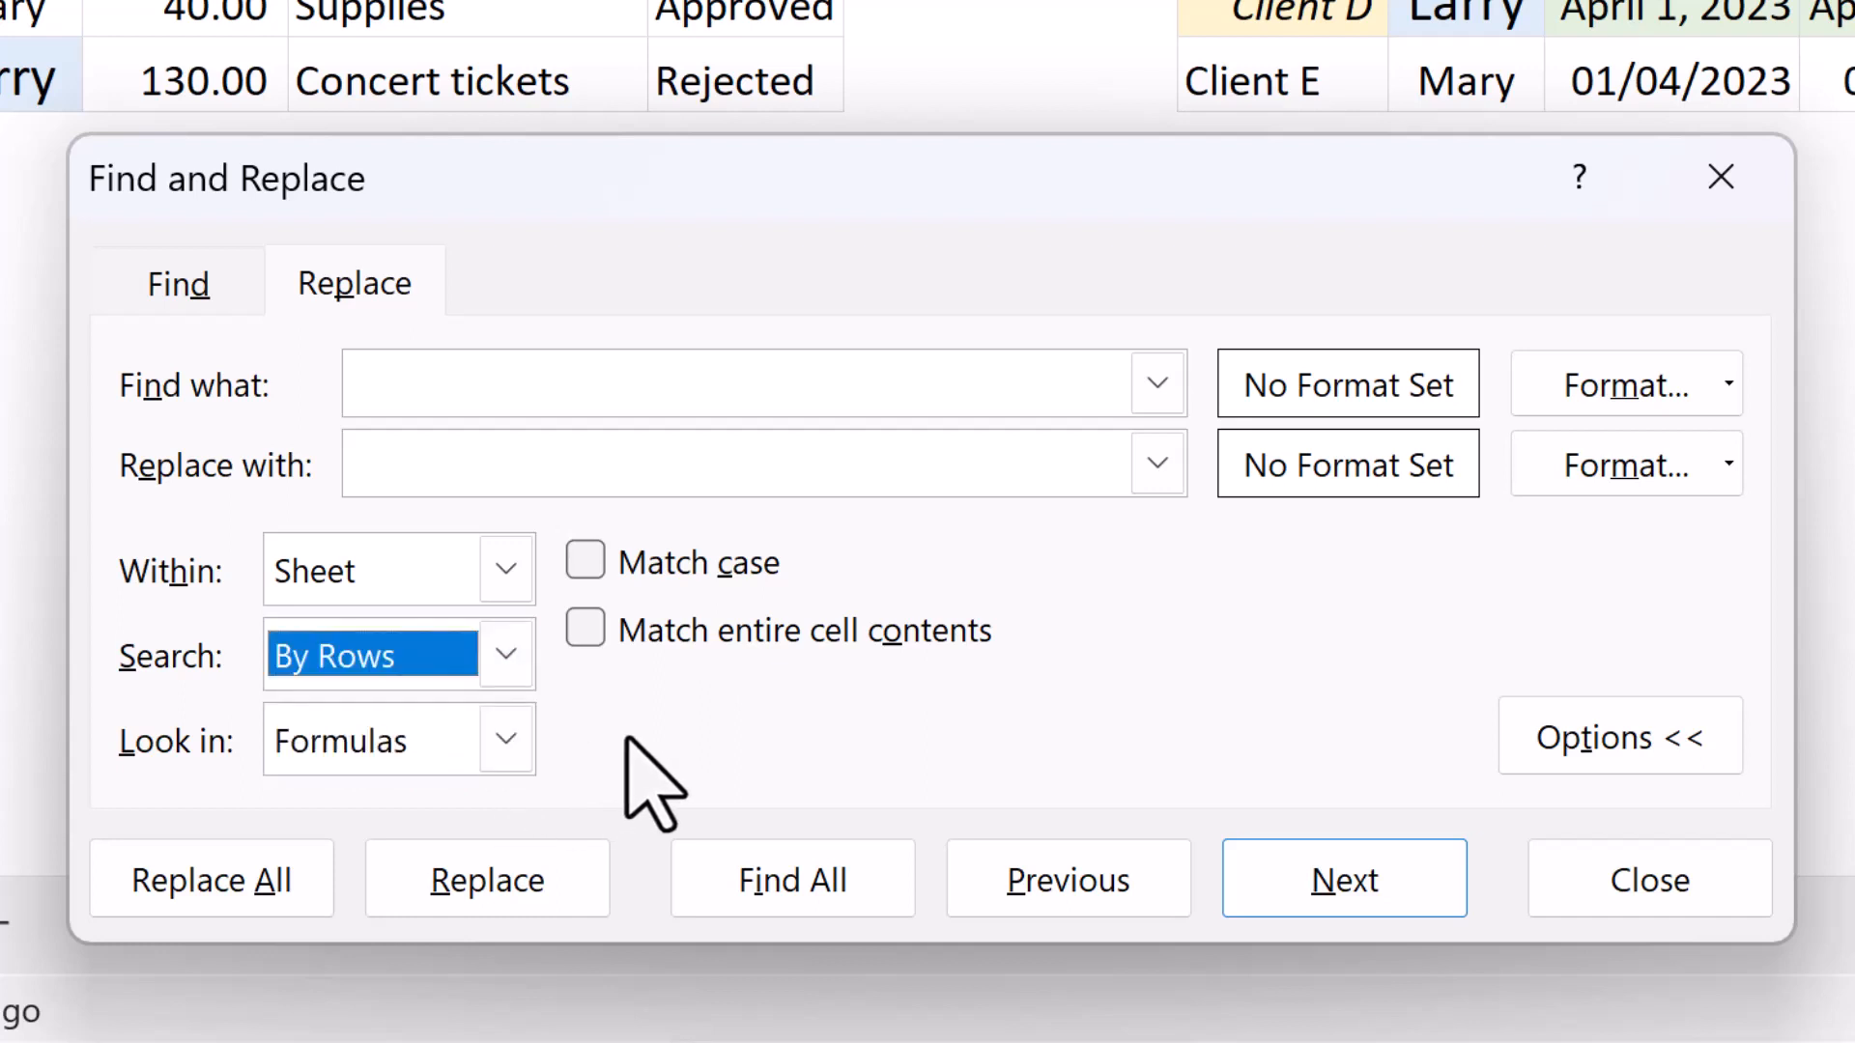
pyautogui.click(505, 741)
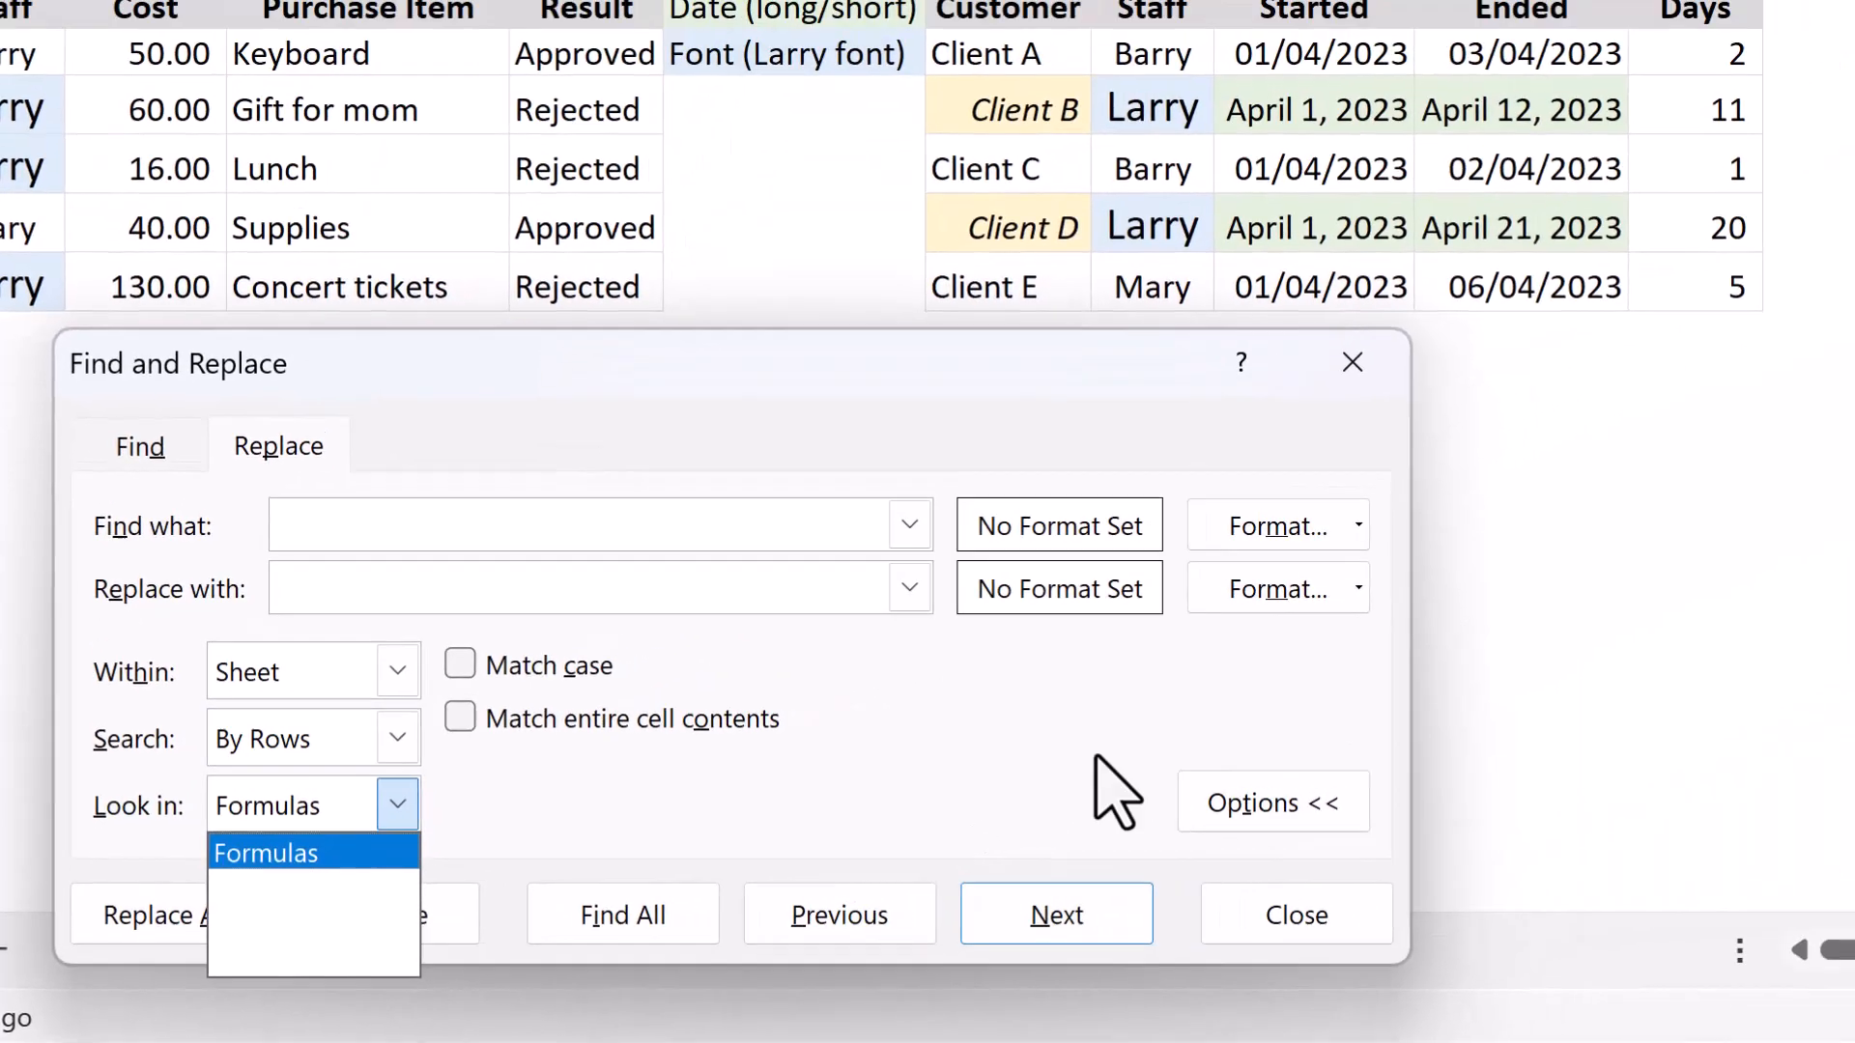
# Inspect the formula behind Client D's Days value and the Ended dates of Clients C and D in the messy Project Log.
pyautogui.doubleClick(1647, 240)
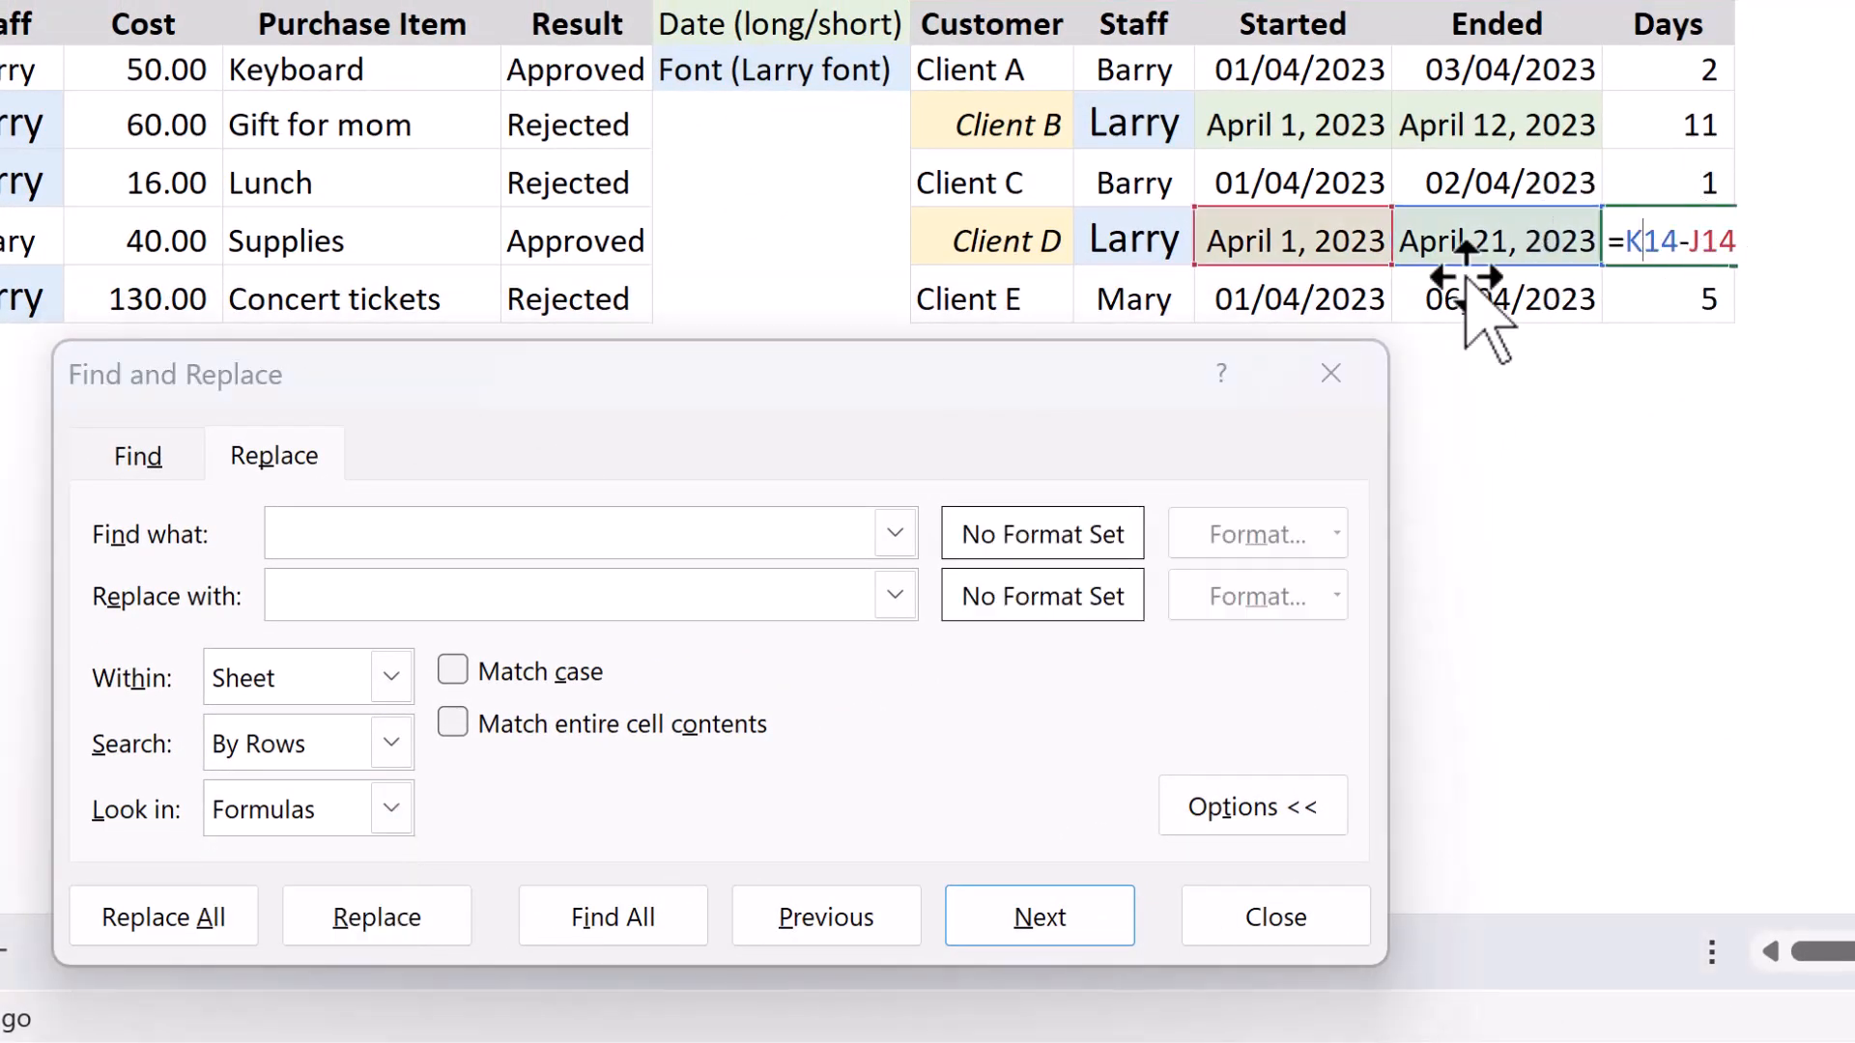
pyautogui.press('Return')
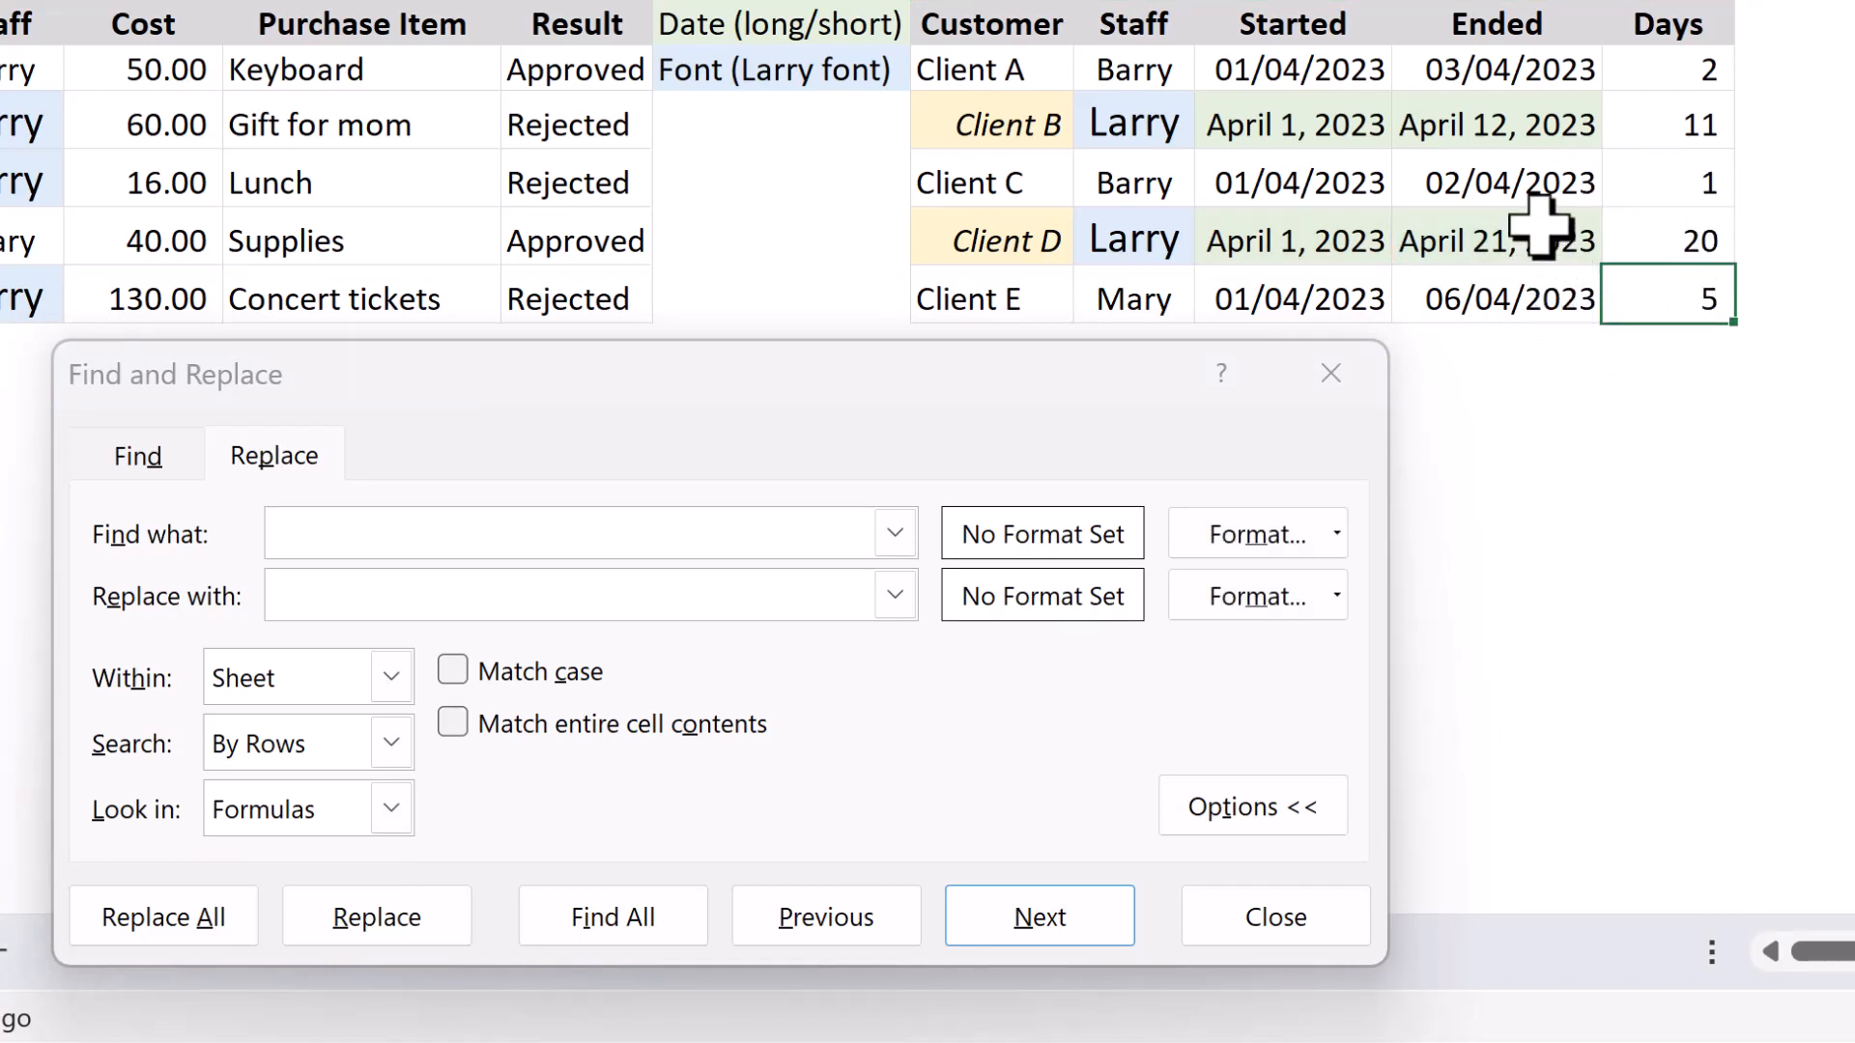
pyautogui.click(1543, 181)
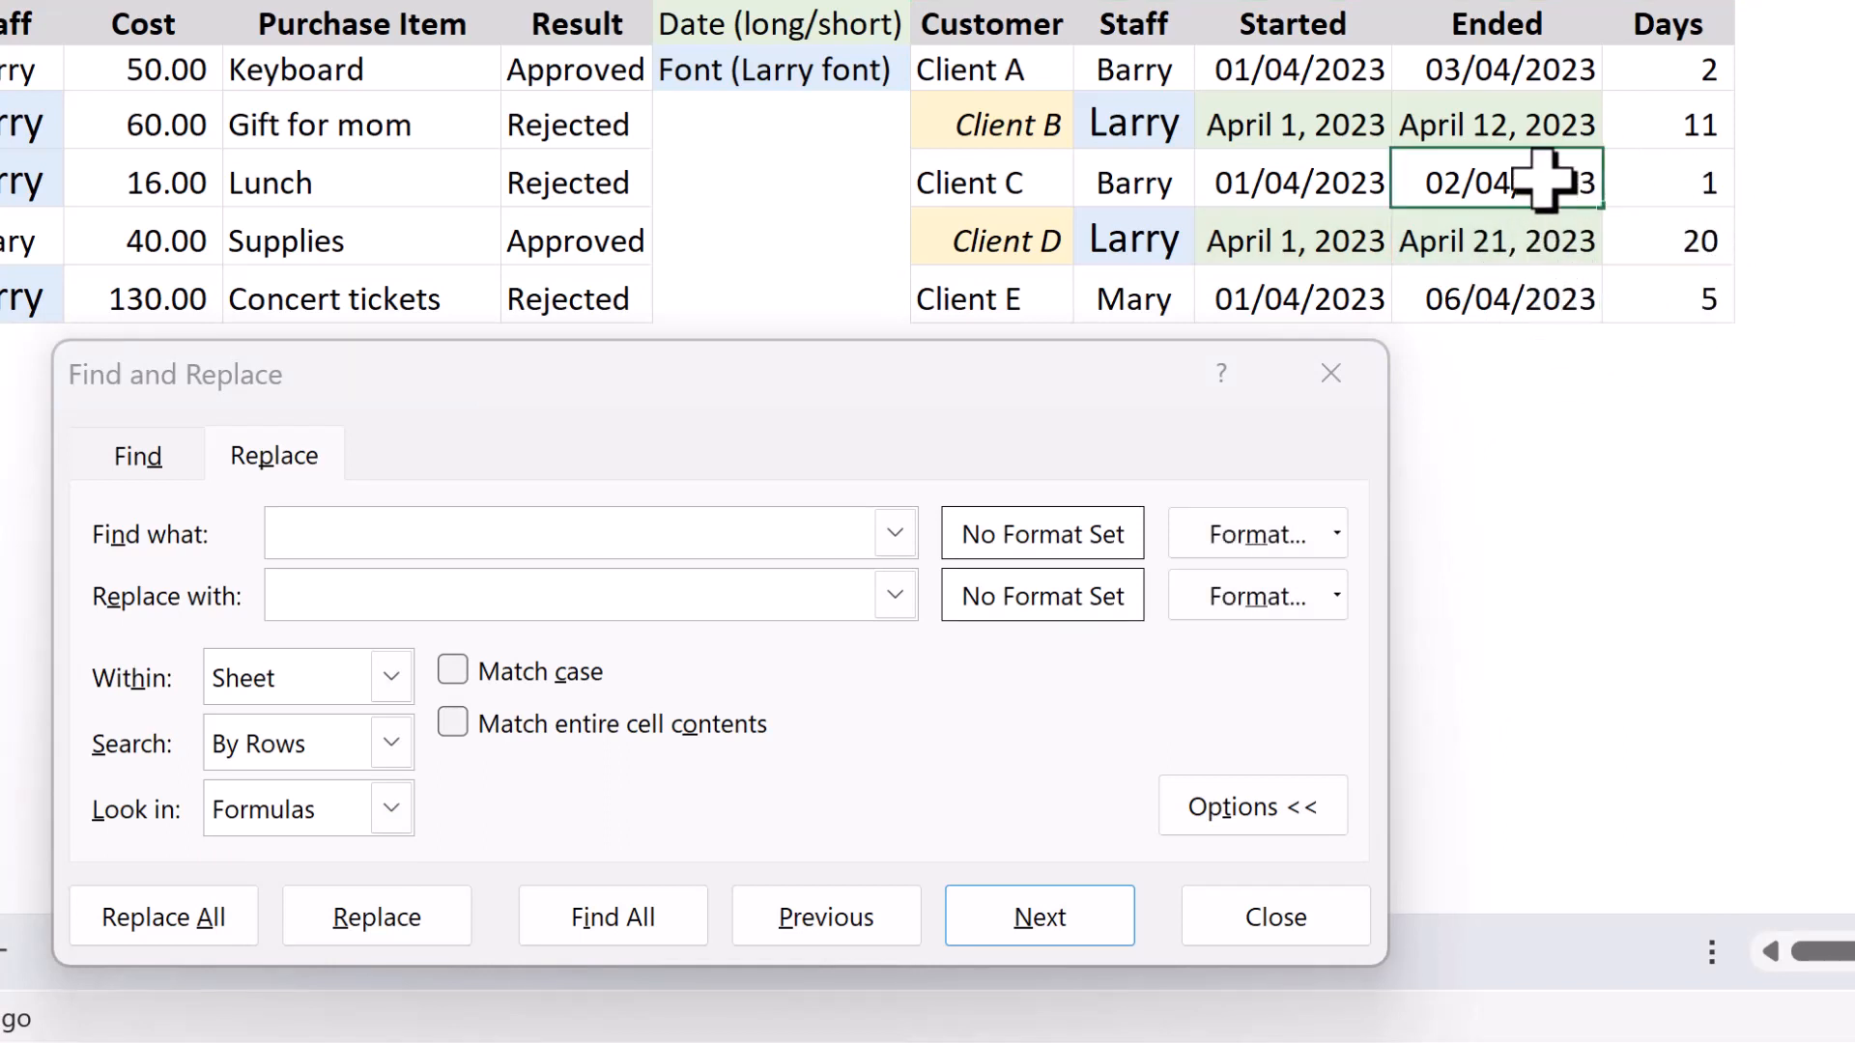
pyautogui.doubleClick(1543, 181)
pyautogui.click(1469, 221)
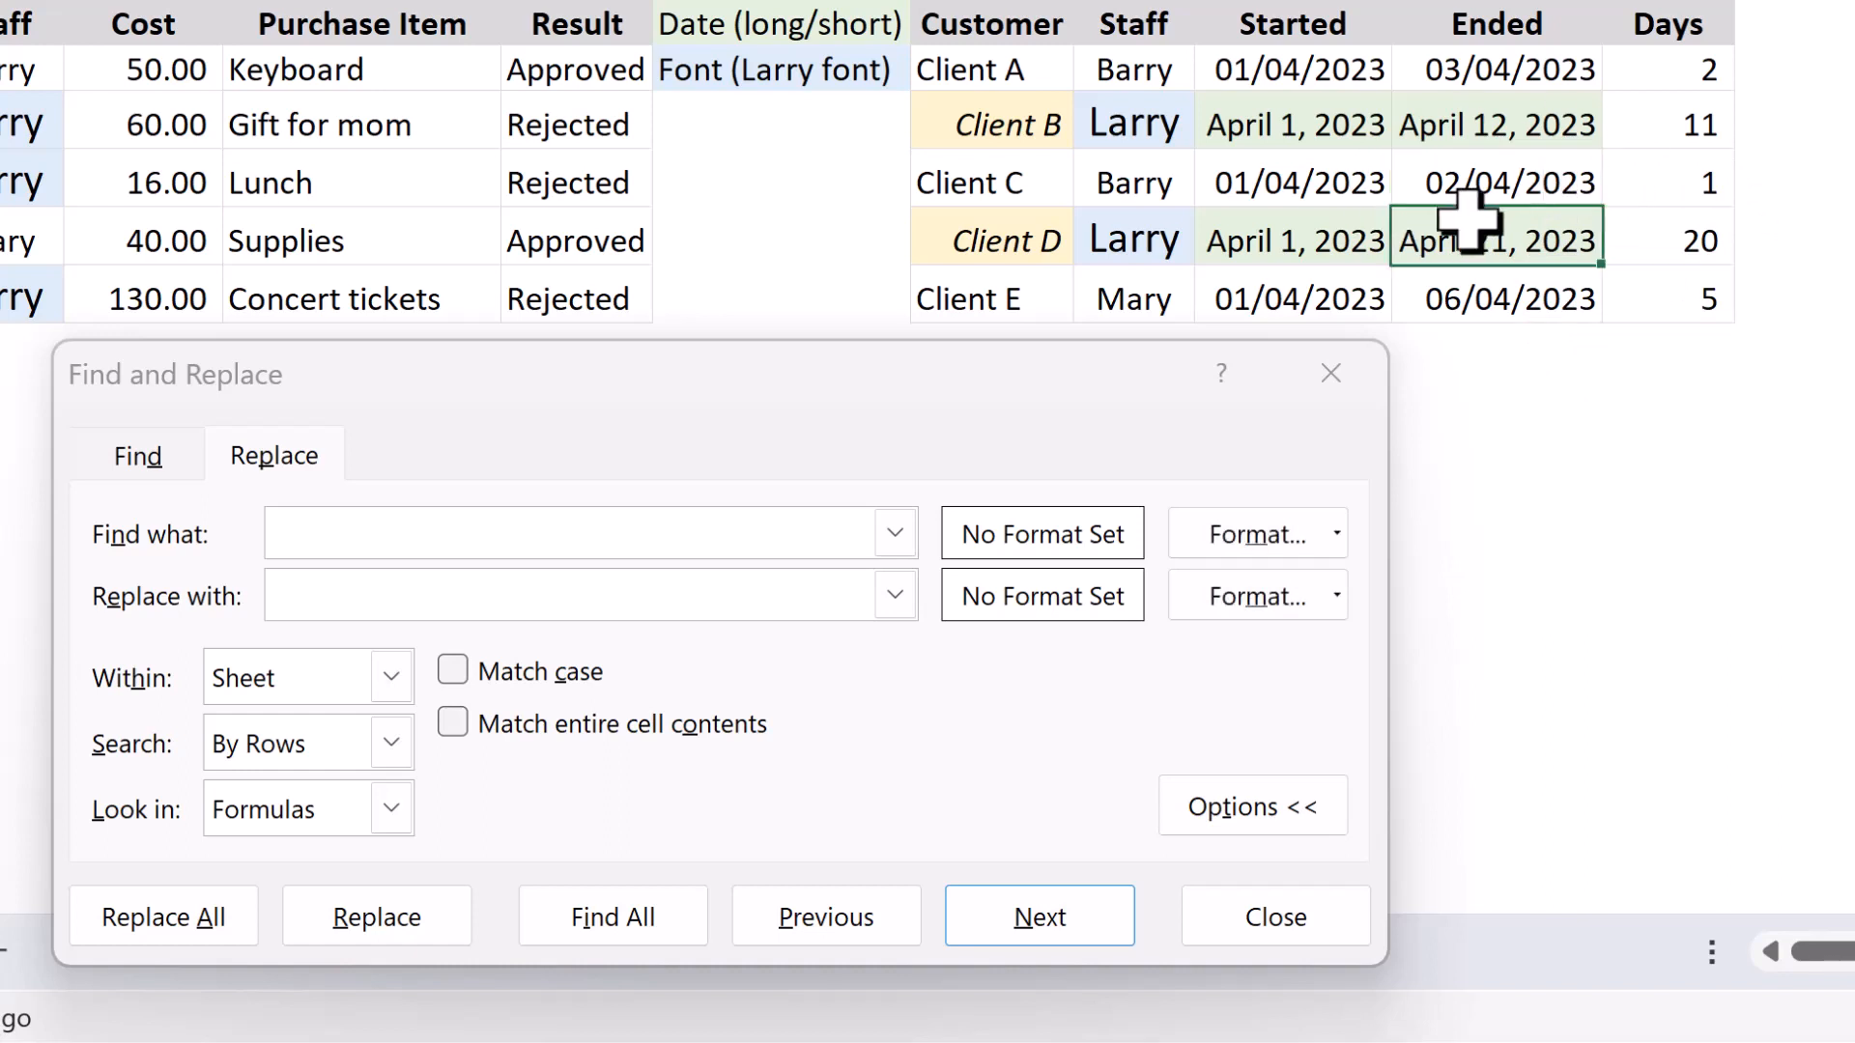
# Switch the dialog from replacing to finding and review its Look in choices.
pyautogui.click(155, 454)
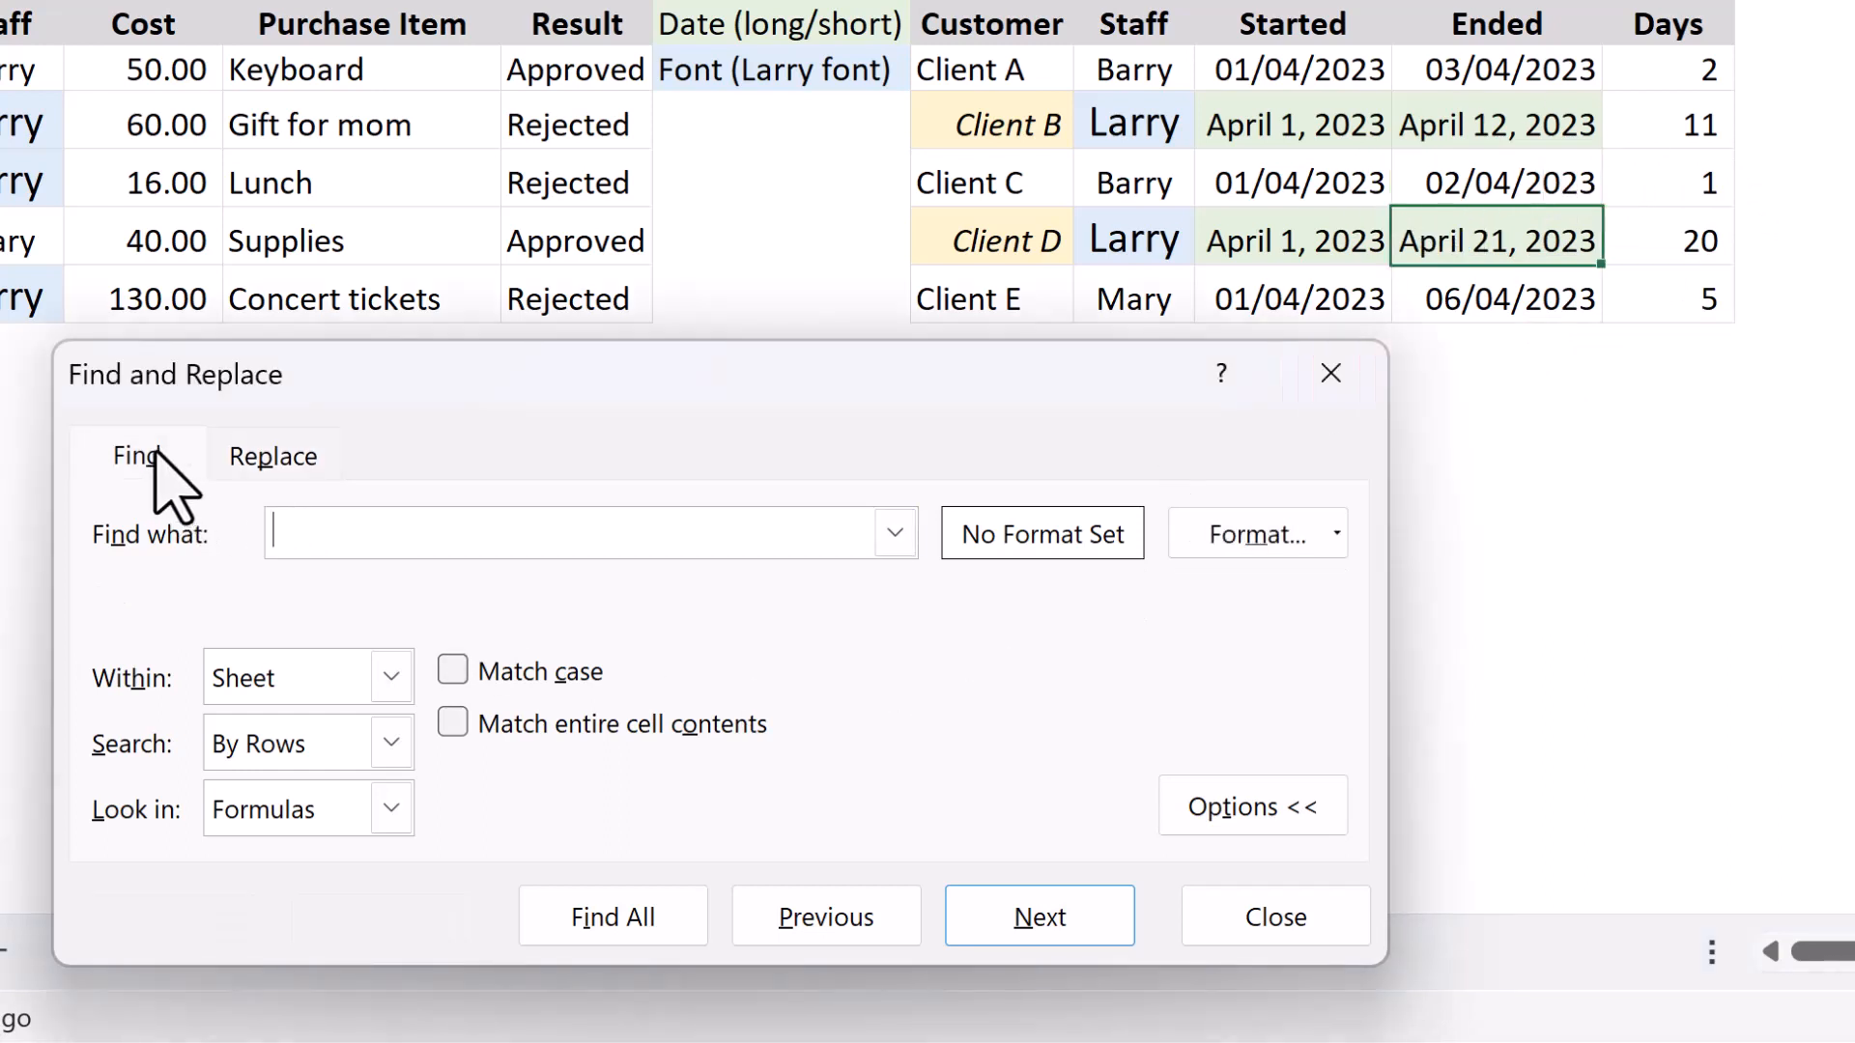
pyautogui.click(390, 809)
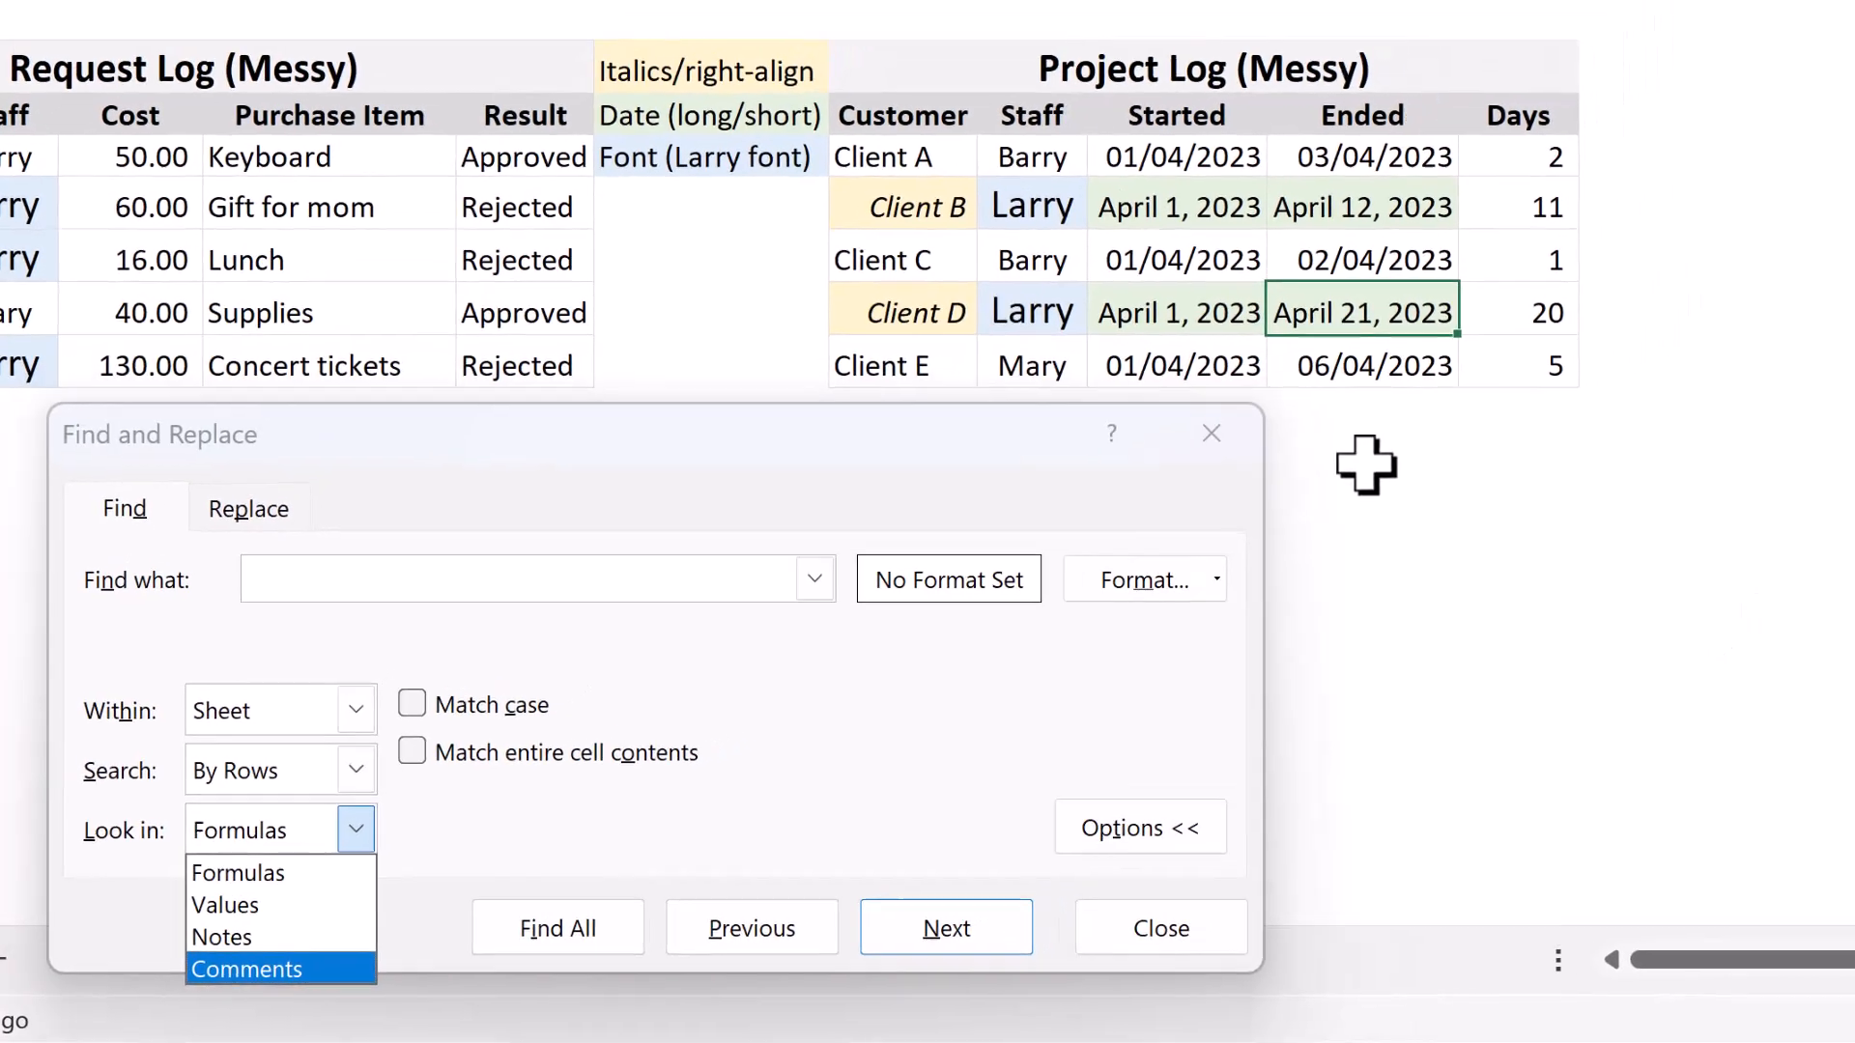
# Try adding a note reading "dsfdsfds" to empty cell K17, and undo it.
pyautogui.click(1500, 403)
pyautogui.rightClick(1243, 500)
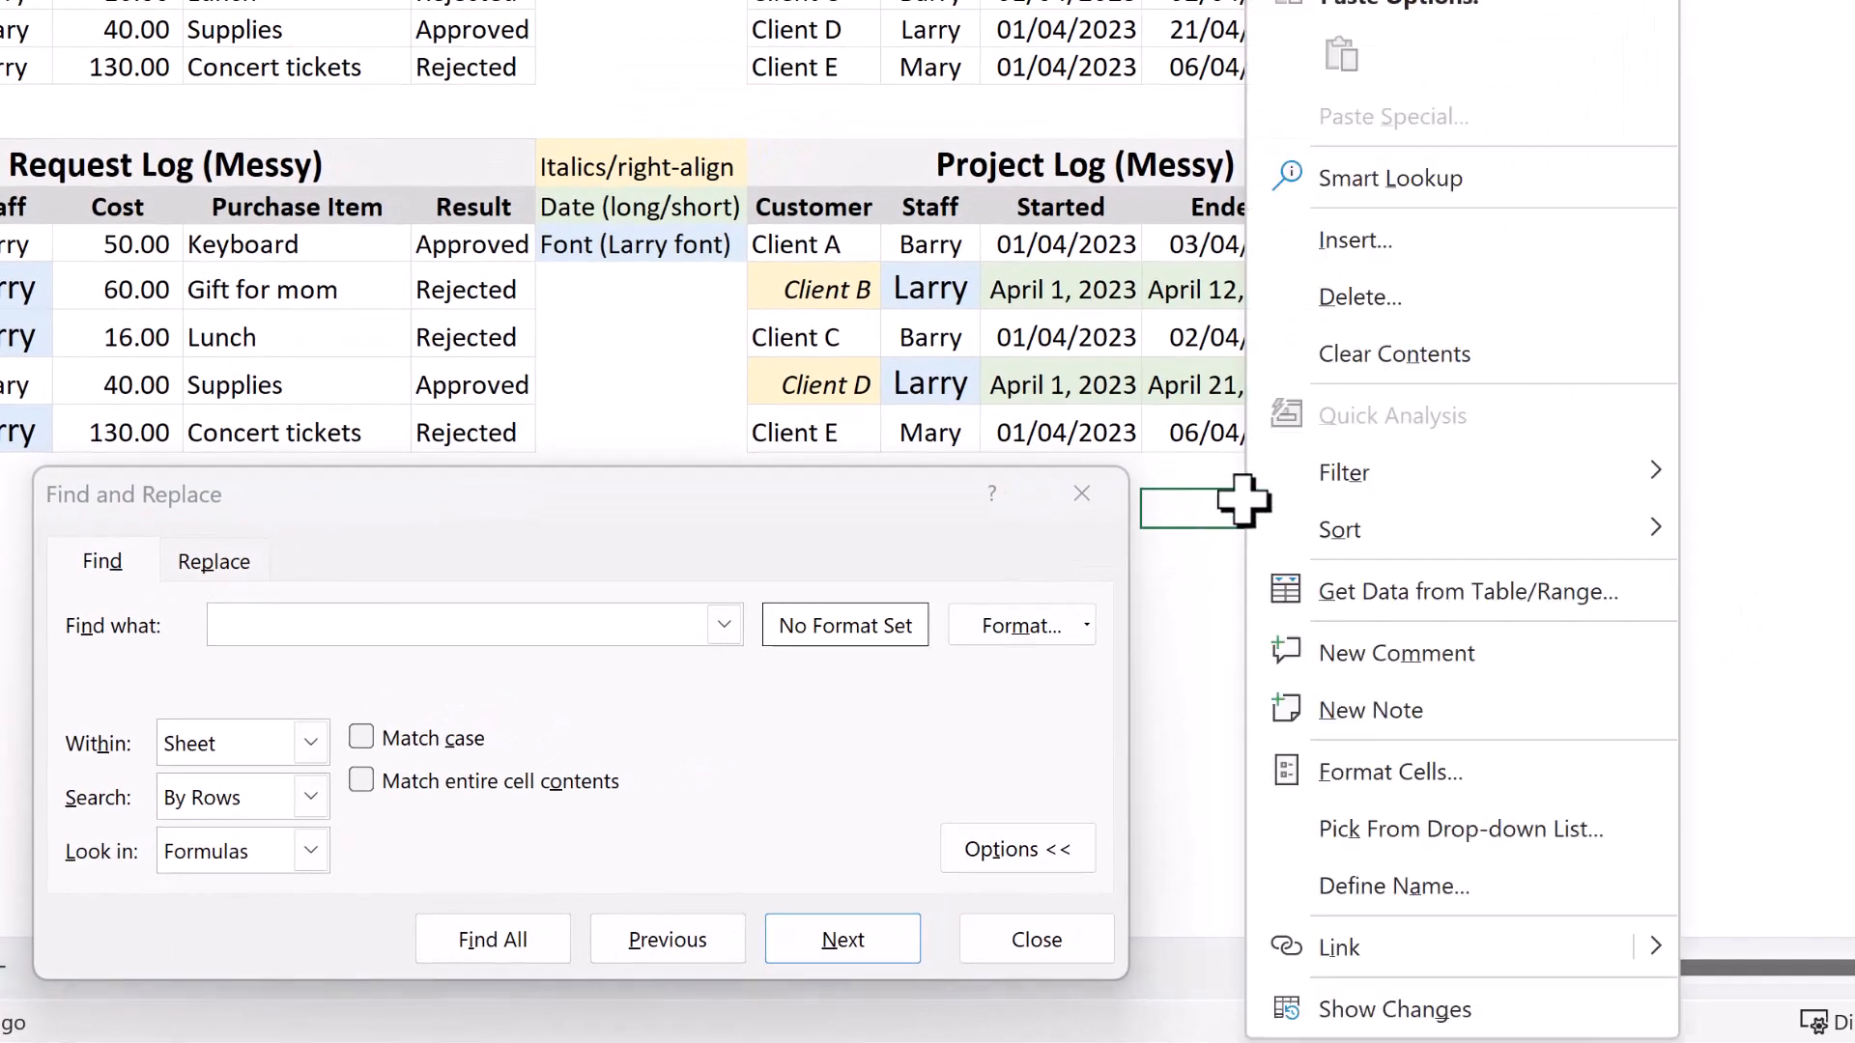
pyautogui.click(1347, 700)
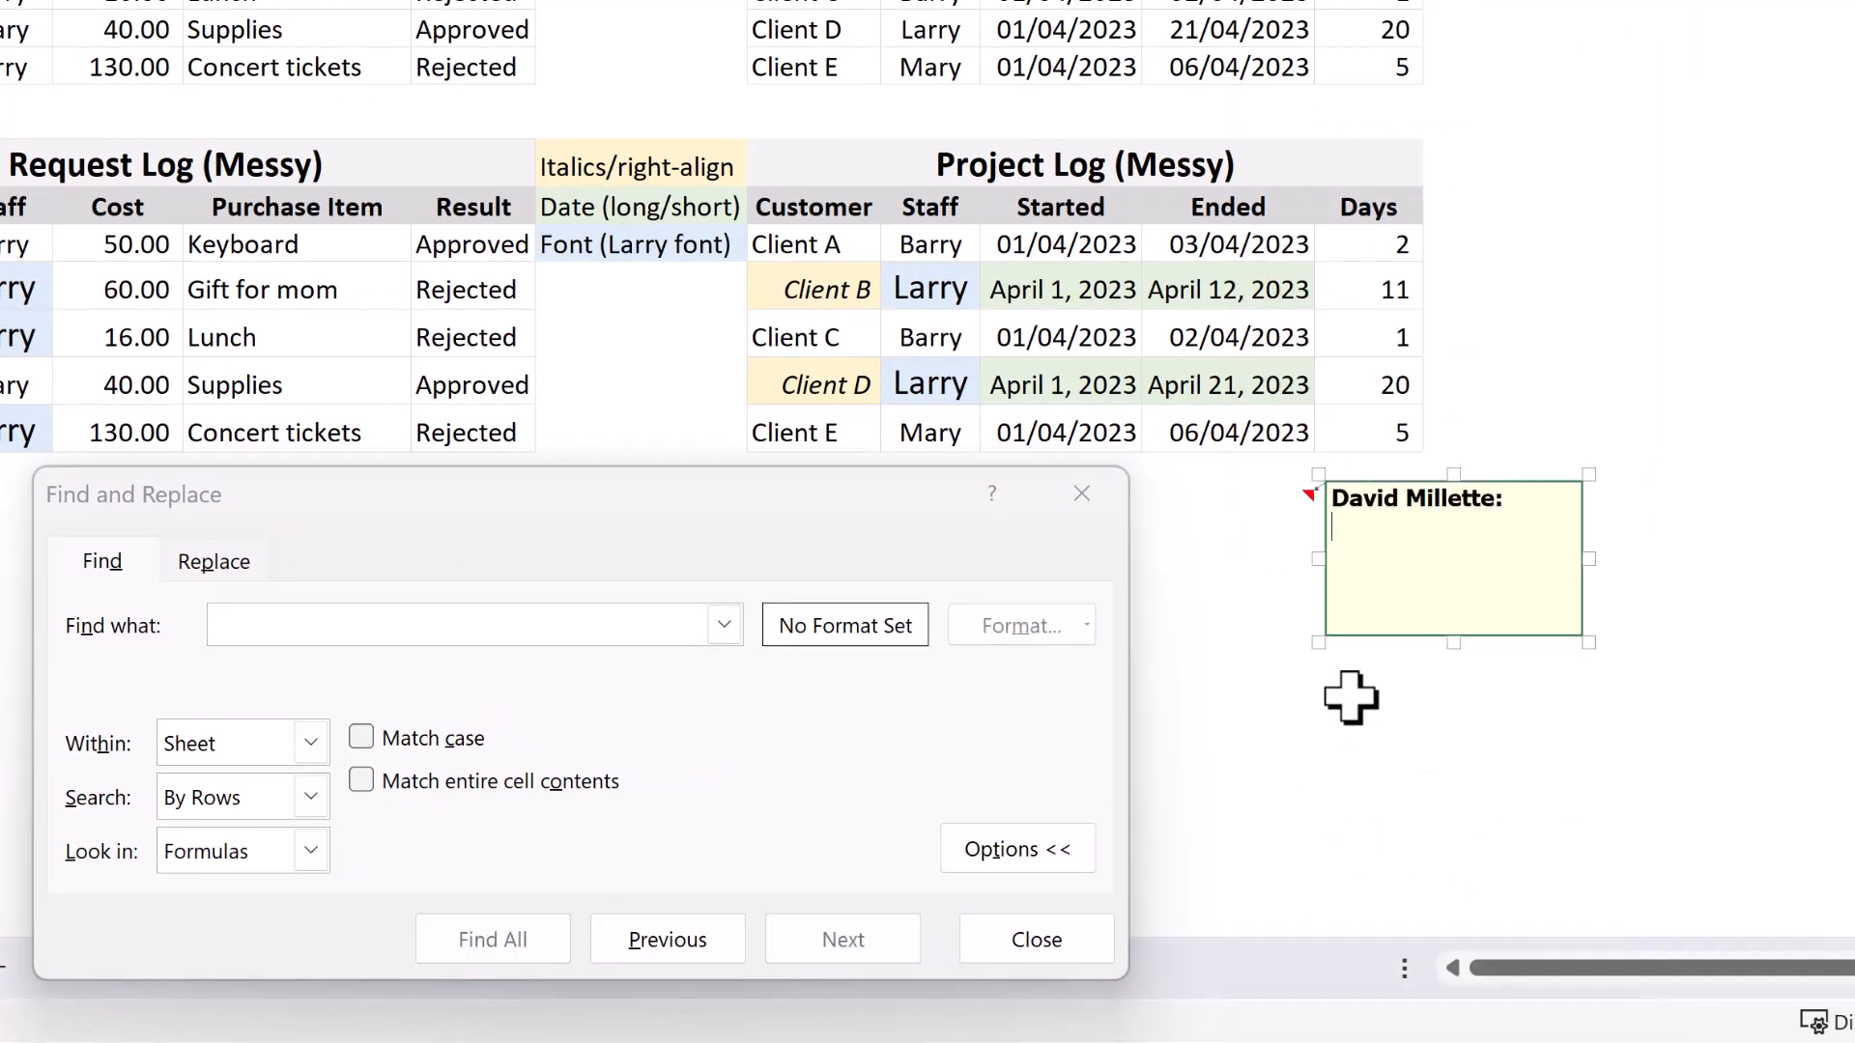
pyautogui.write('dsfdsfds')
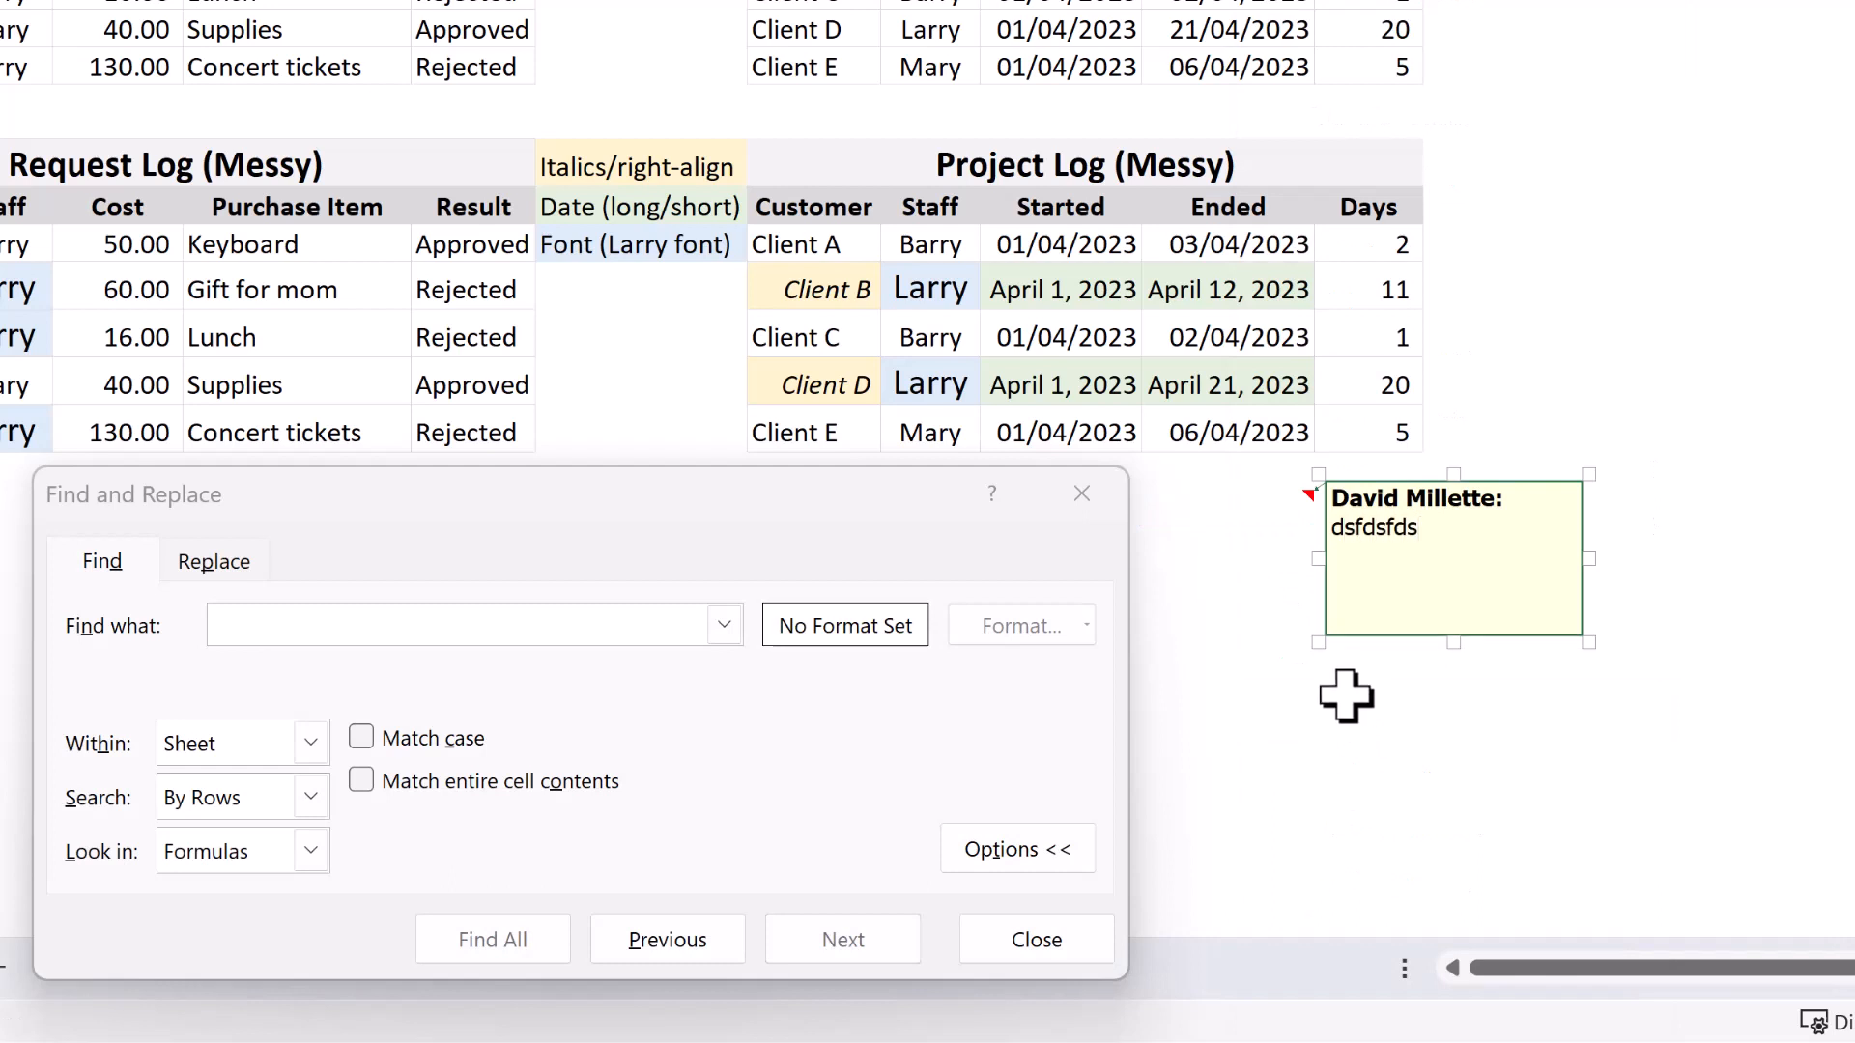
pyautogui.hotkey('ctrl', 'z')
pyautogui.hotkey('ctrl', 'z')
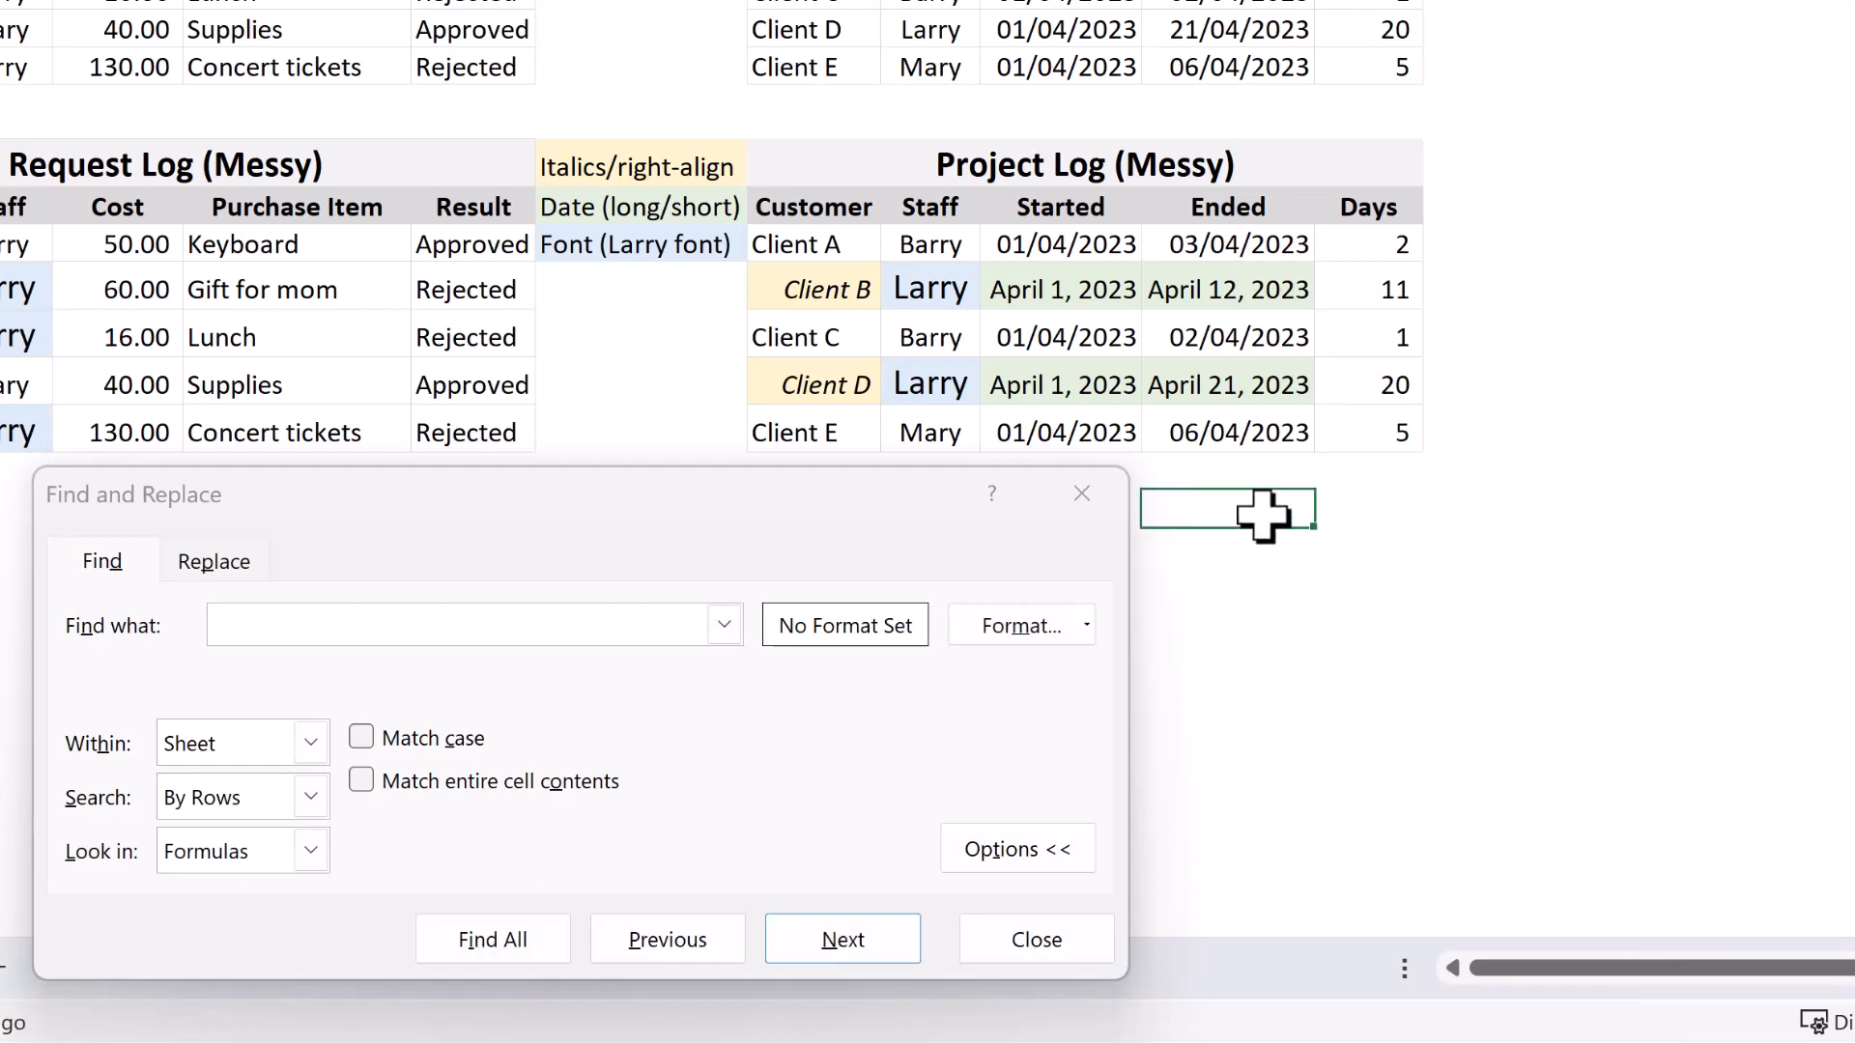
# Try drafting a new comment with filler text in cell K17, and discard it.
pyautogui.rightClick(1267, 531)
pyautogui.click(1404, 666)
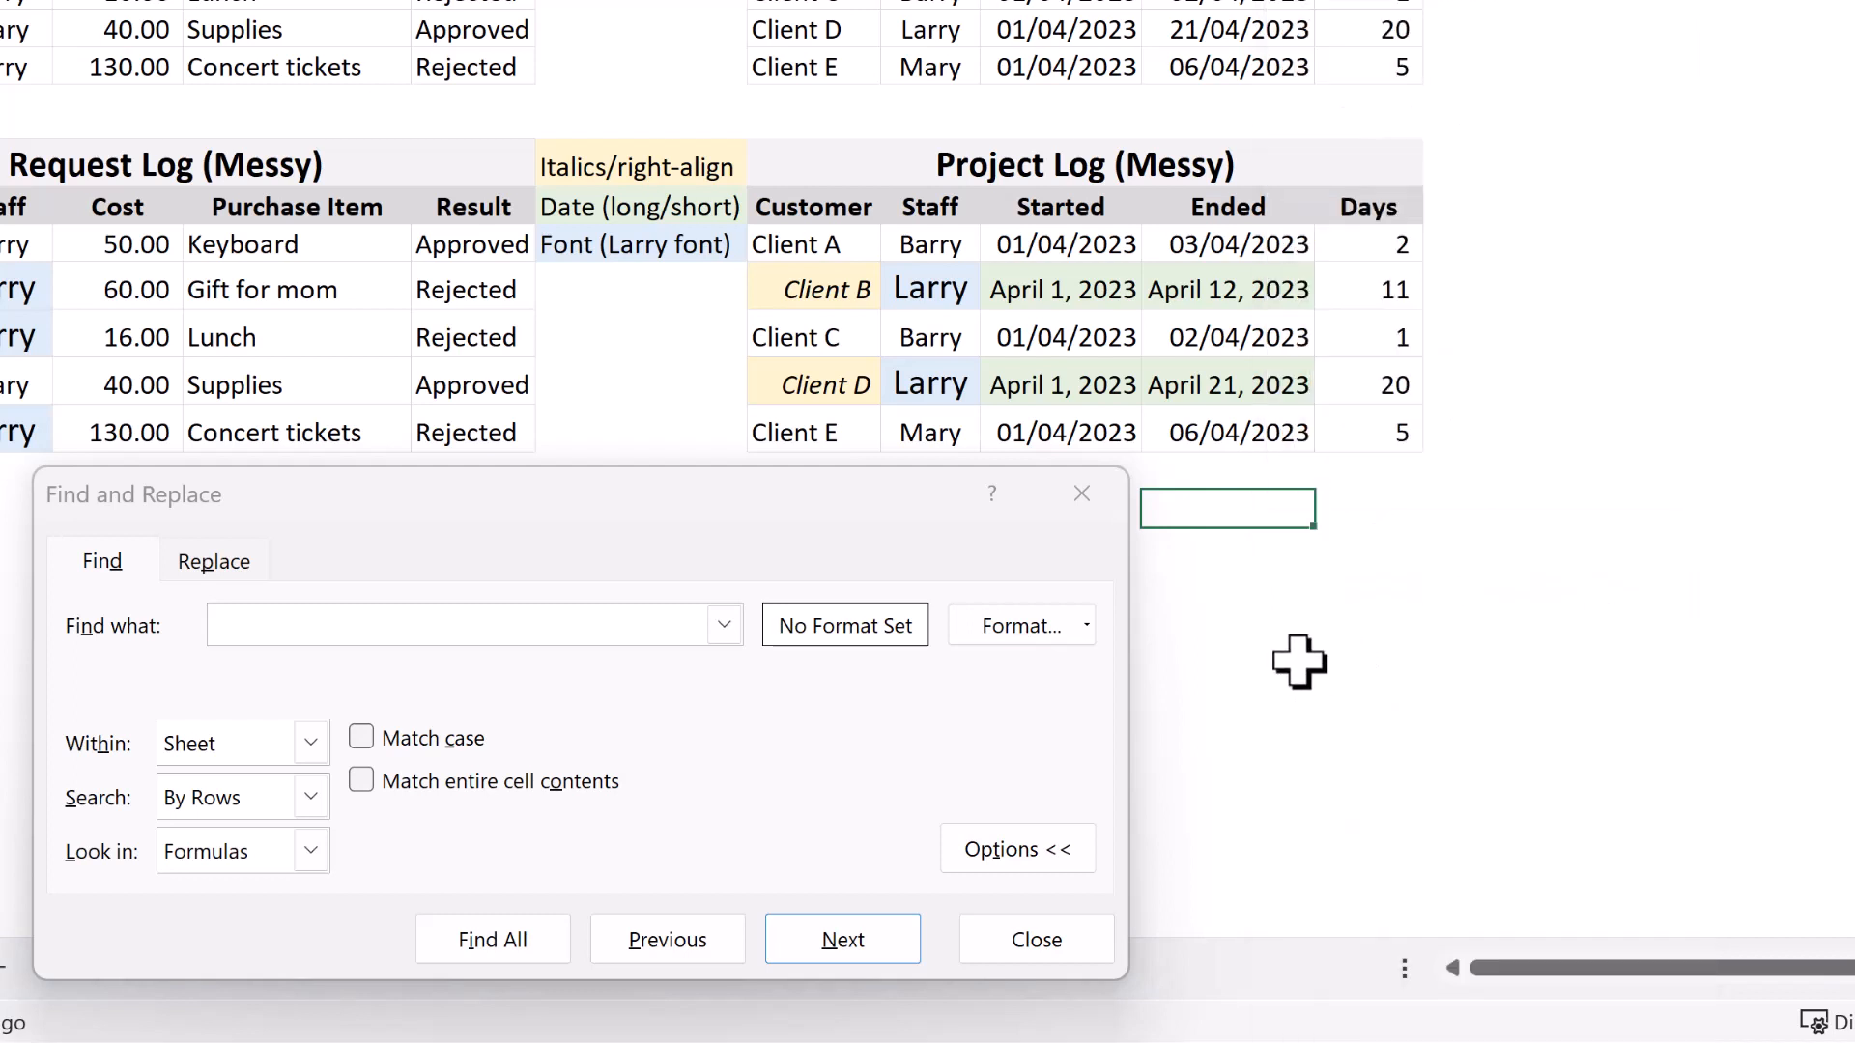
pyautogui.write('dsfdfdsfd')
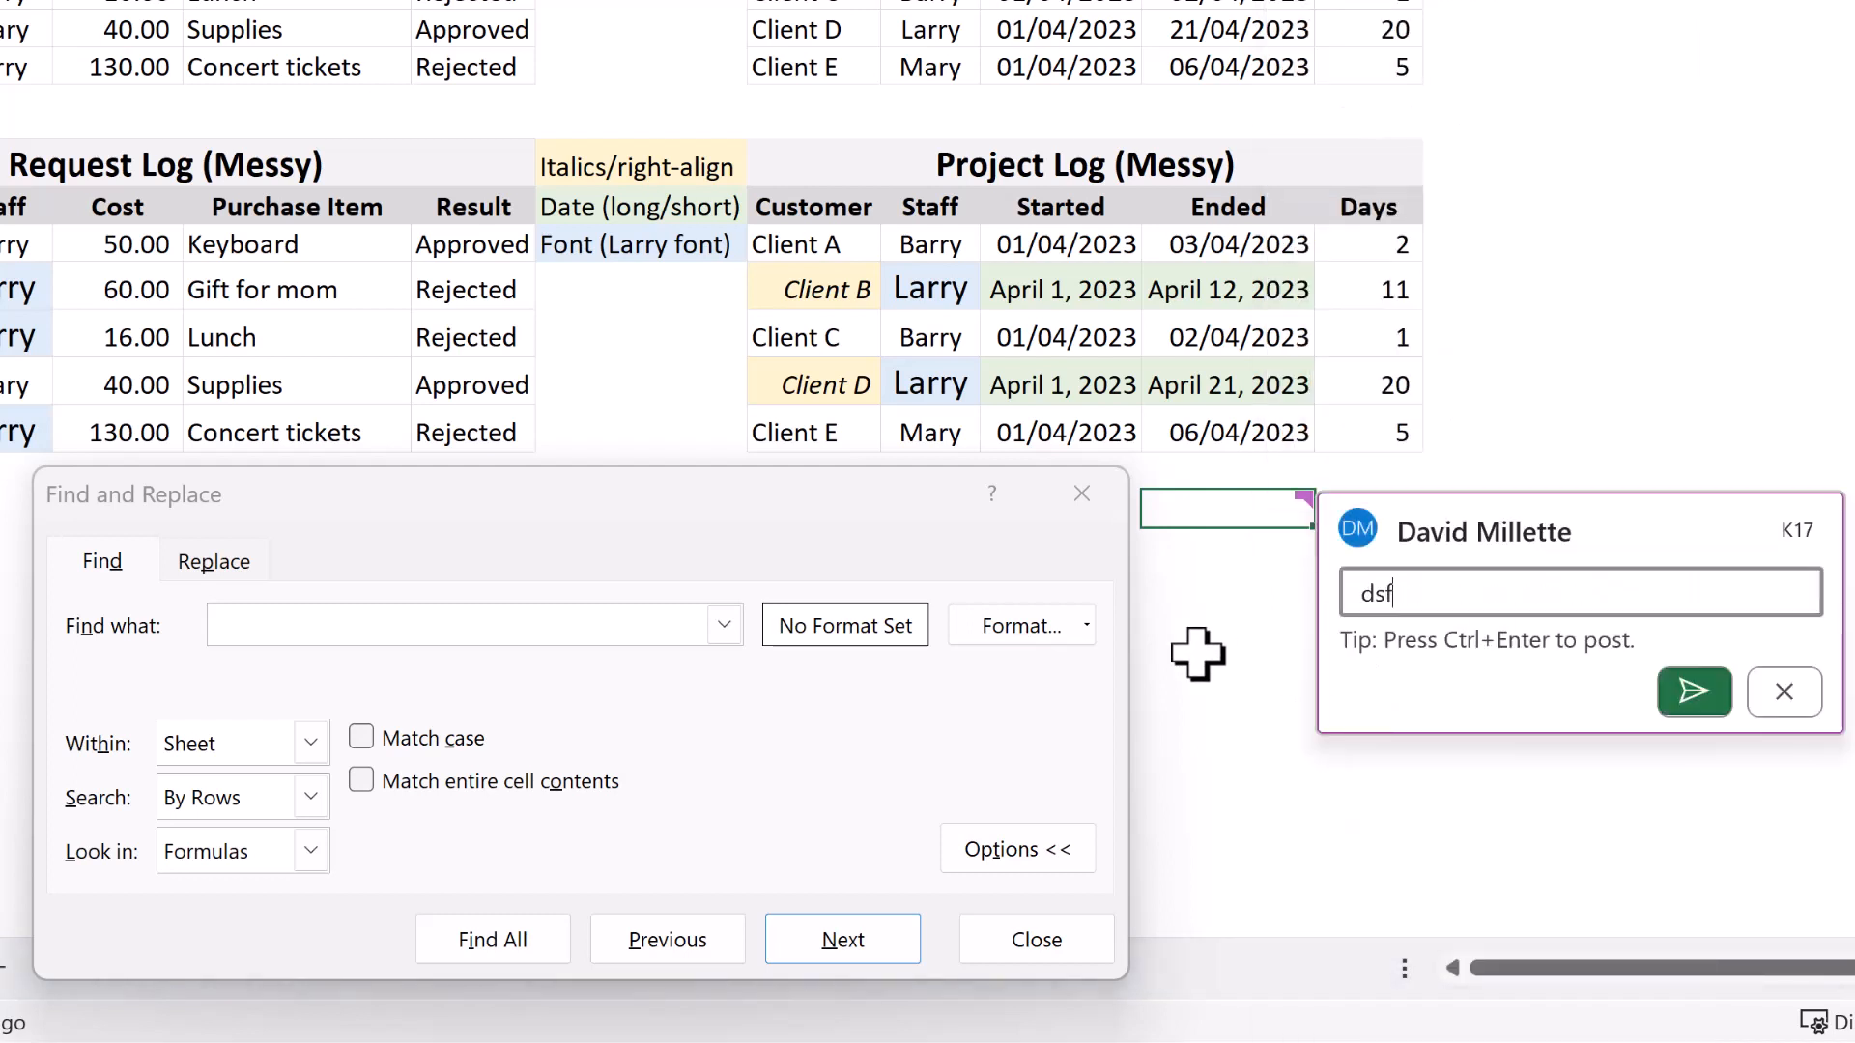
pyautogui.click(1777, 705)
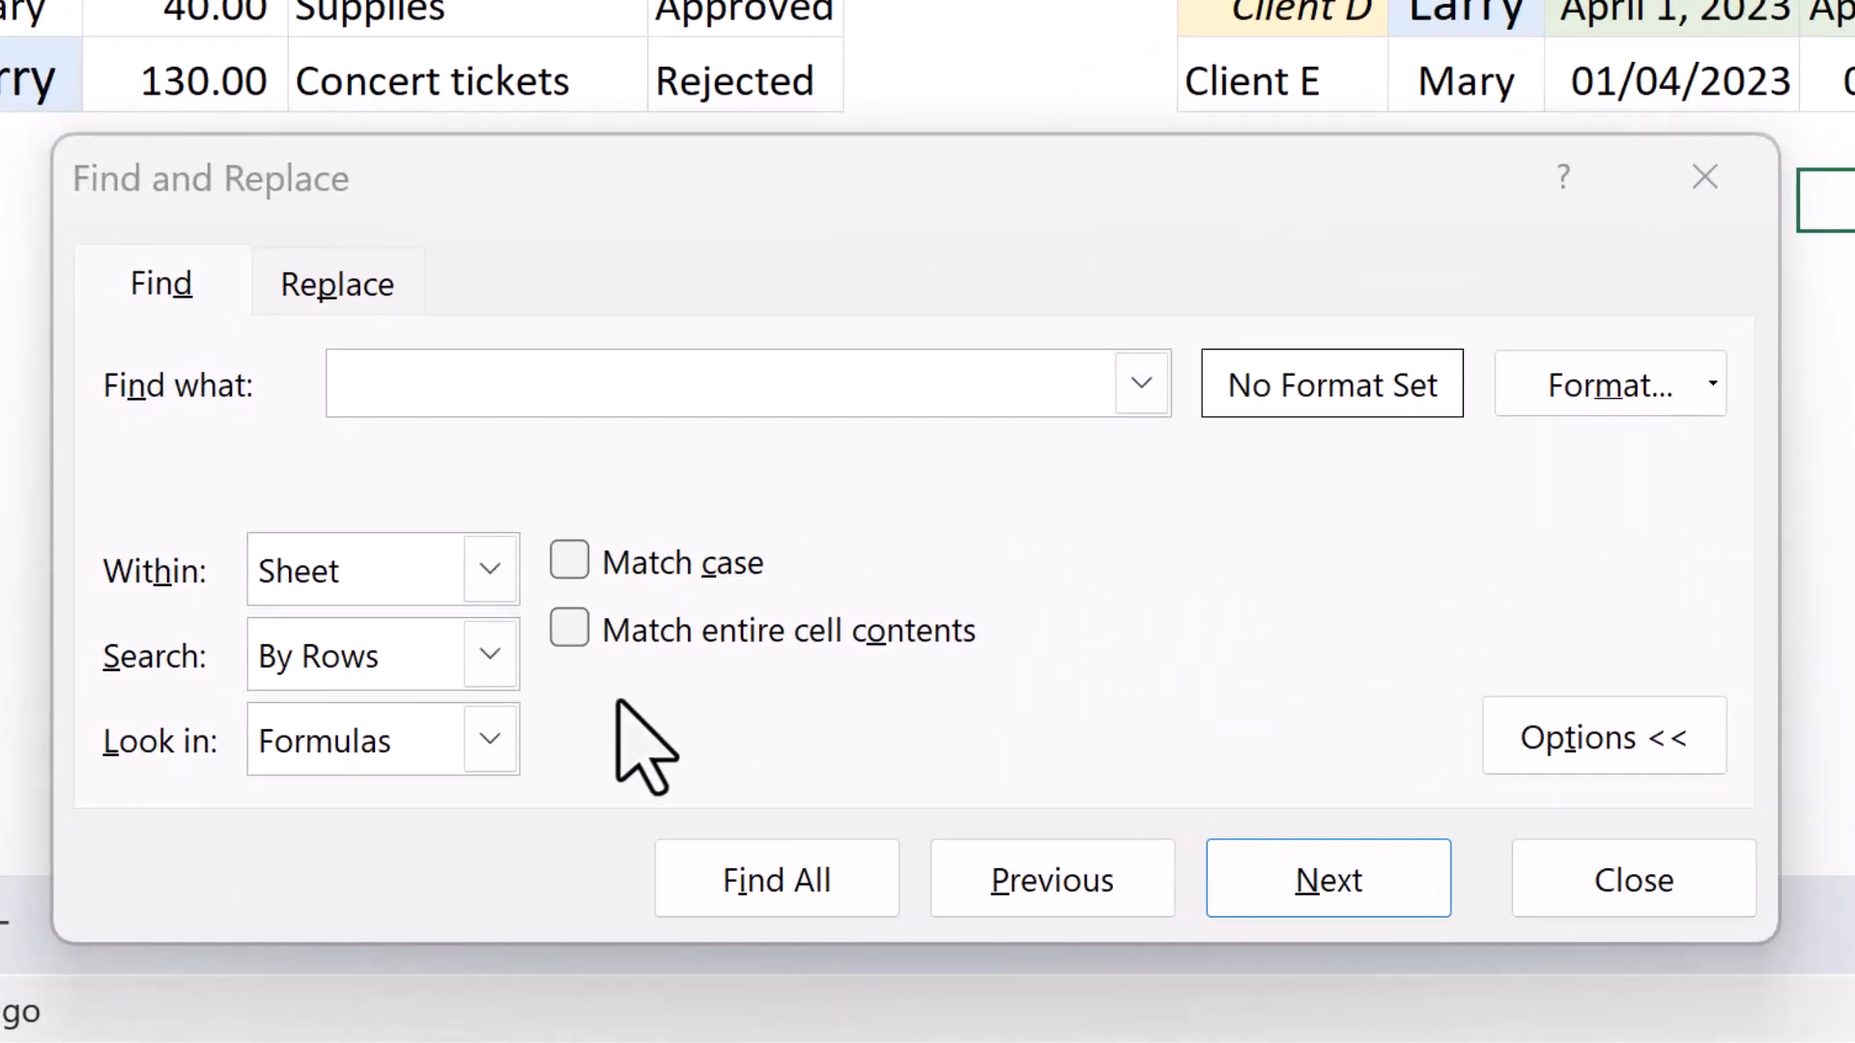
# Try Match case and leave it off, and enable Match entire cell contents for the search.
pyautogui.click(579, 568)
pyautogui.click(581, 572)
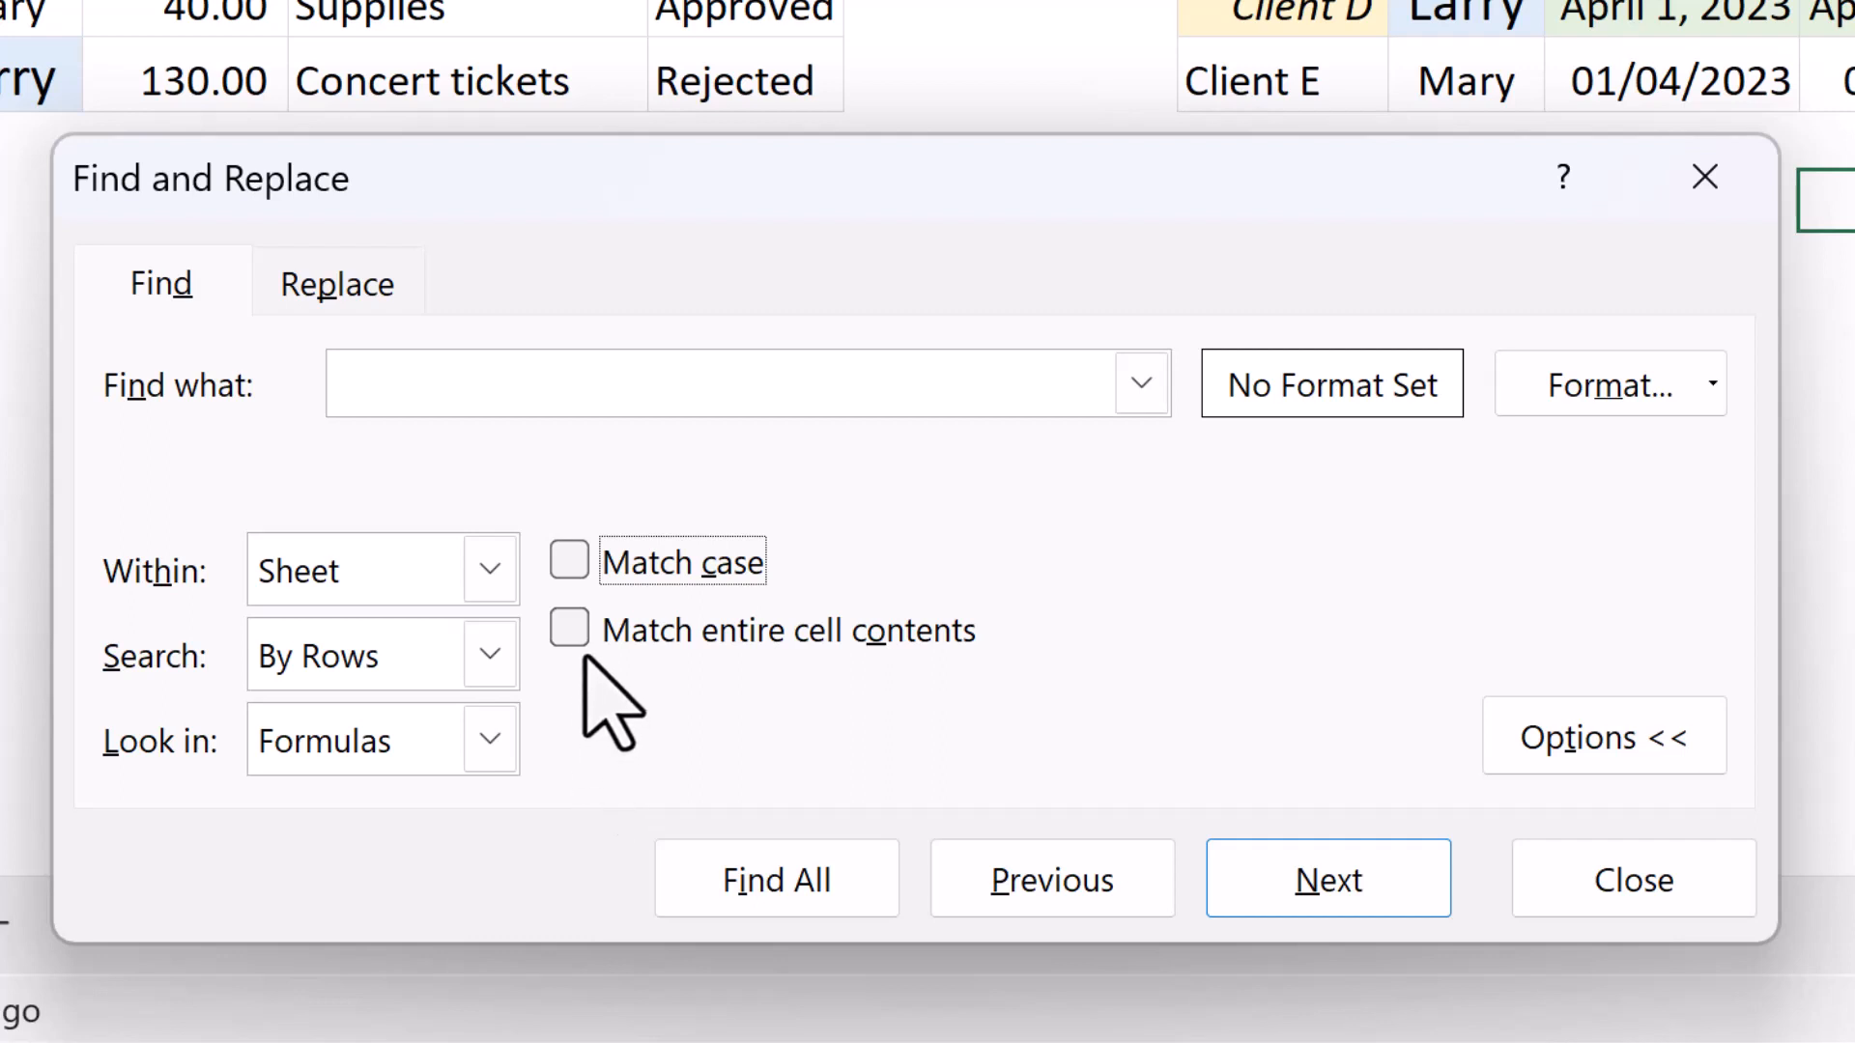
pyautogui.click(569, 630)
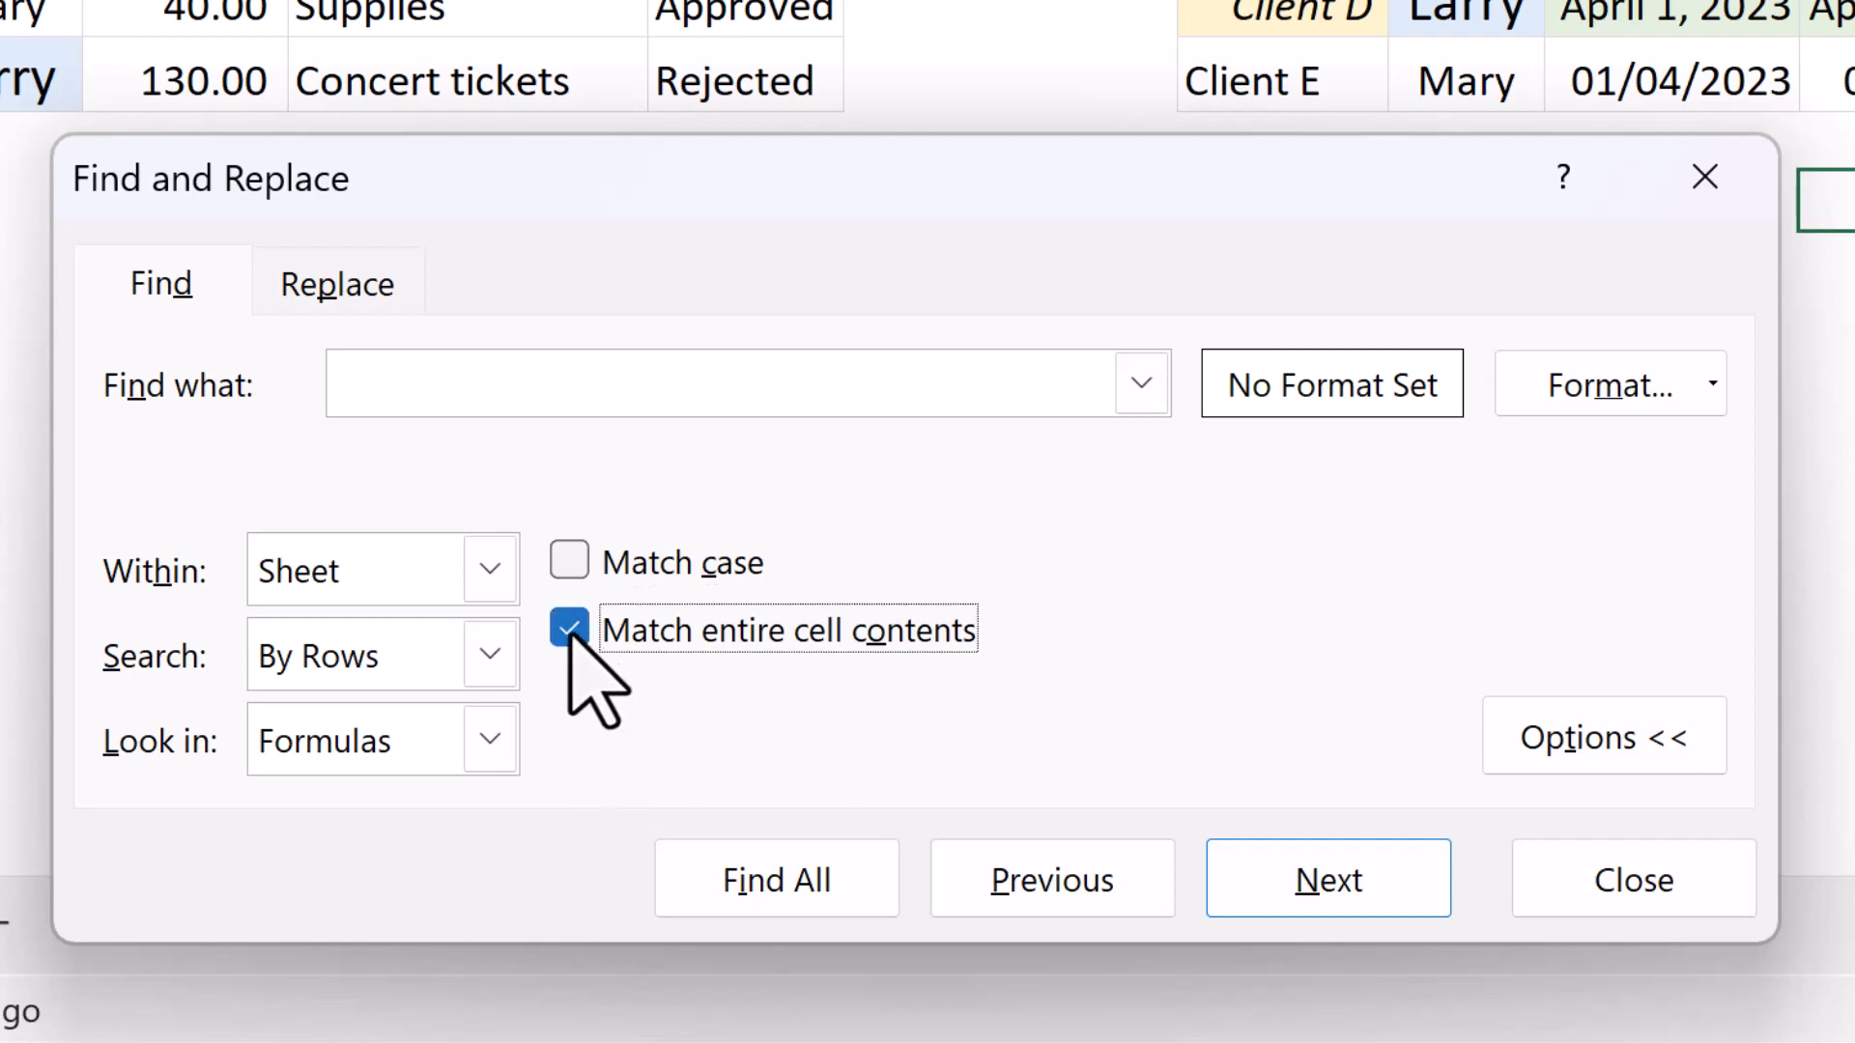
# Turn off Match entire cell contents and switch the dialog from finding to replacing.
pyautogui.click(569, 634)
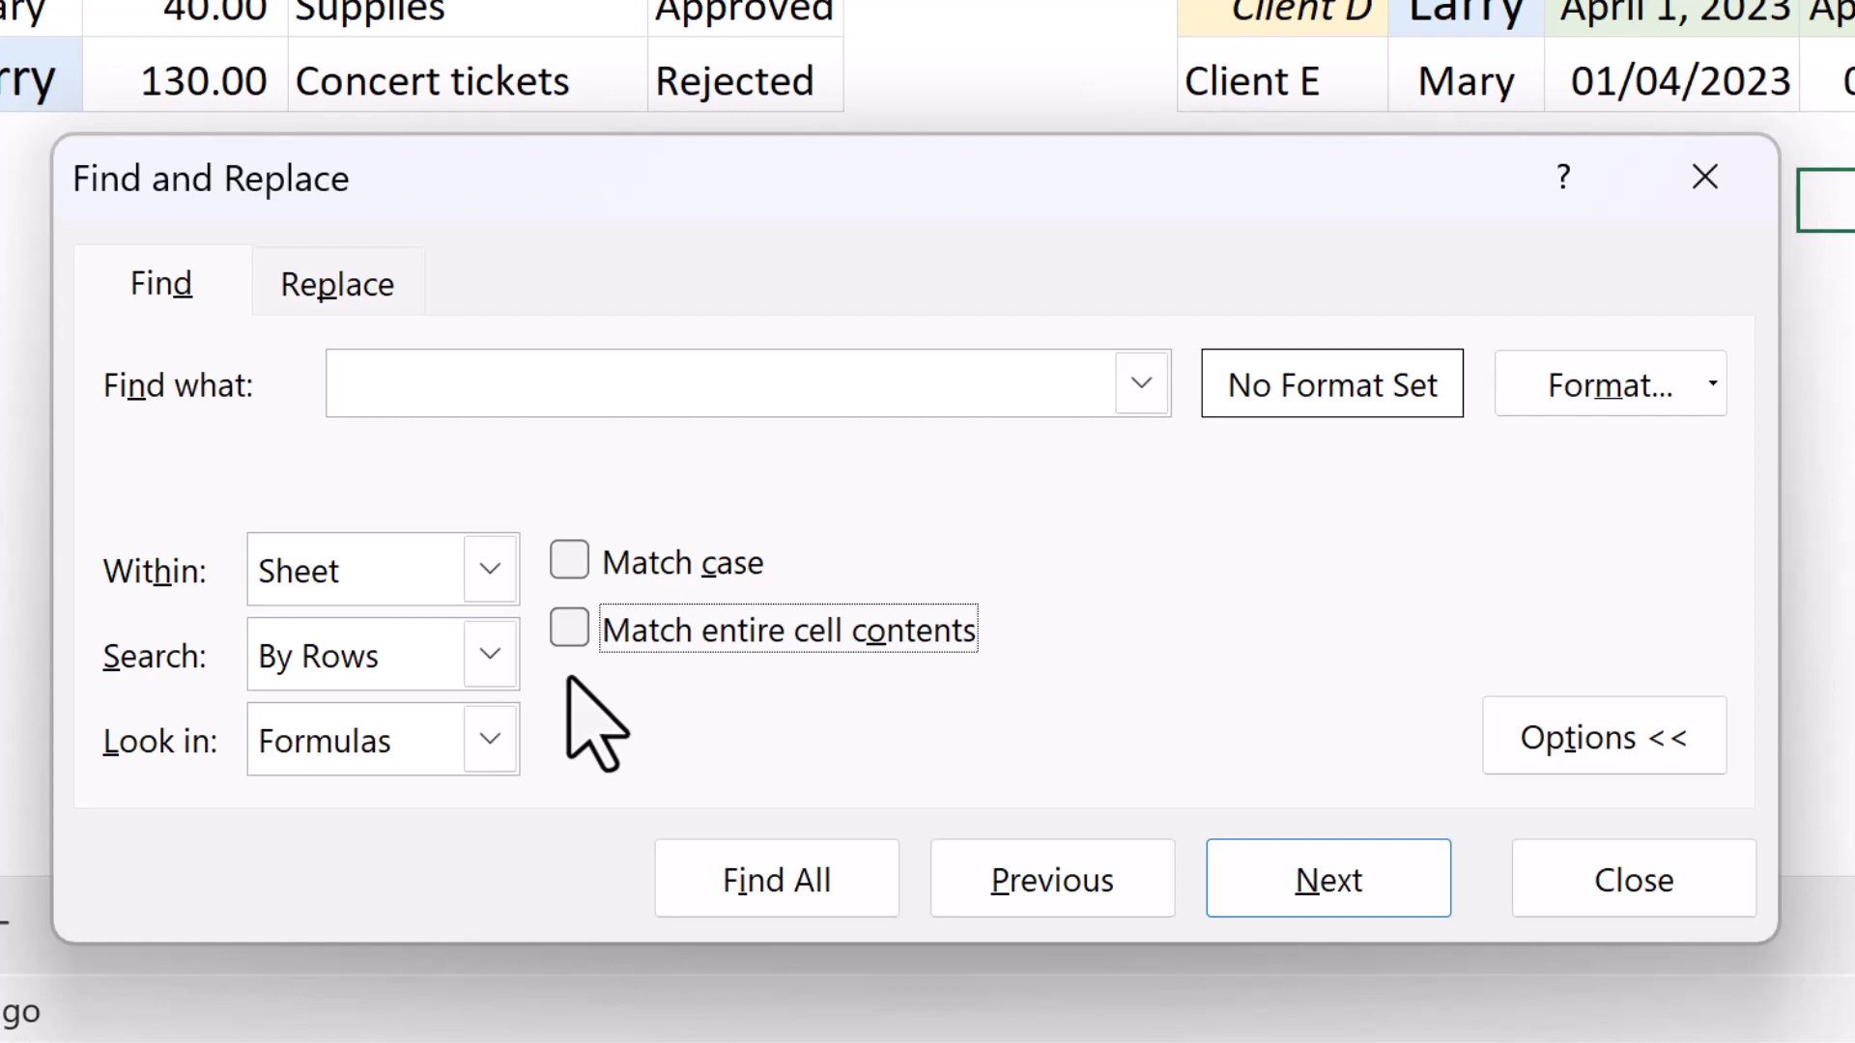
pyautogui.click(351, 278)
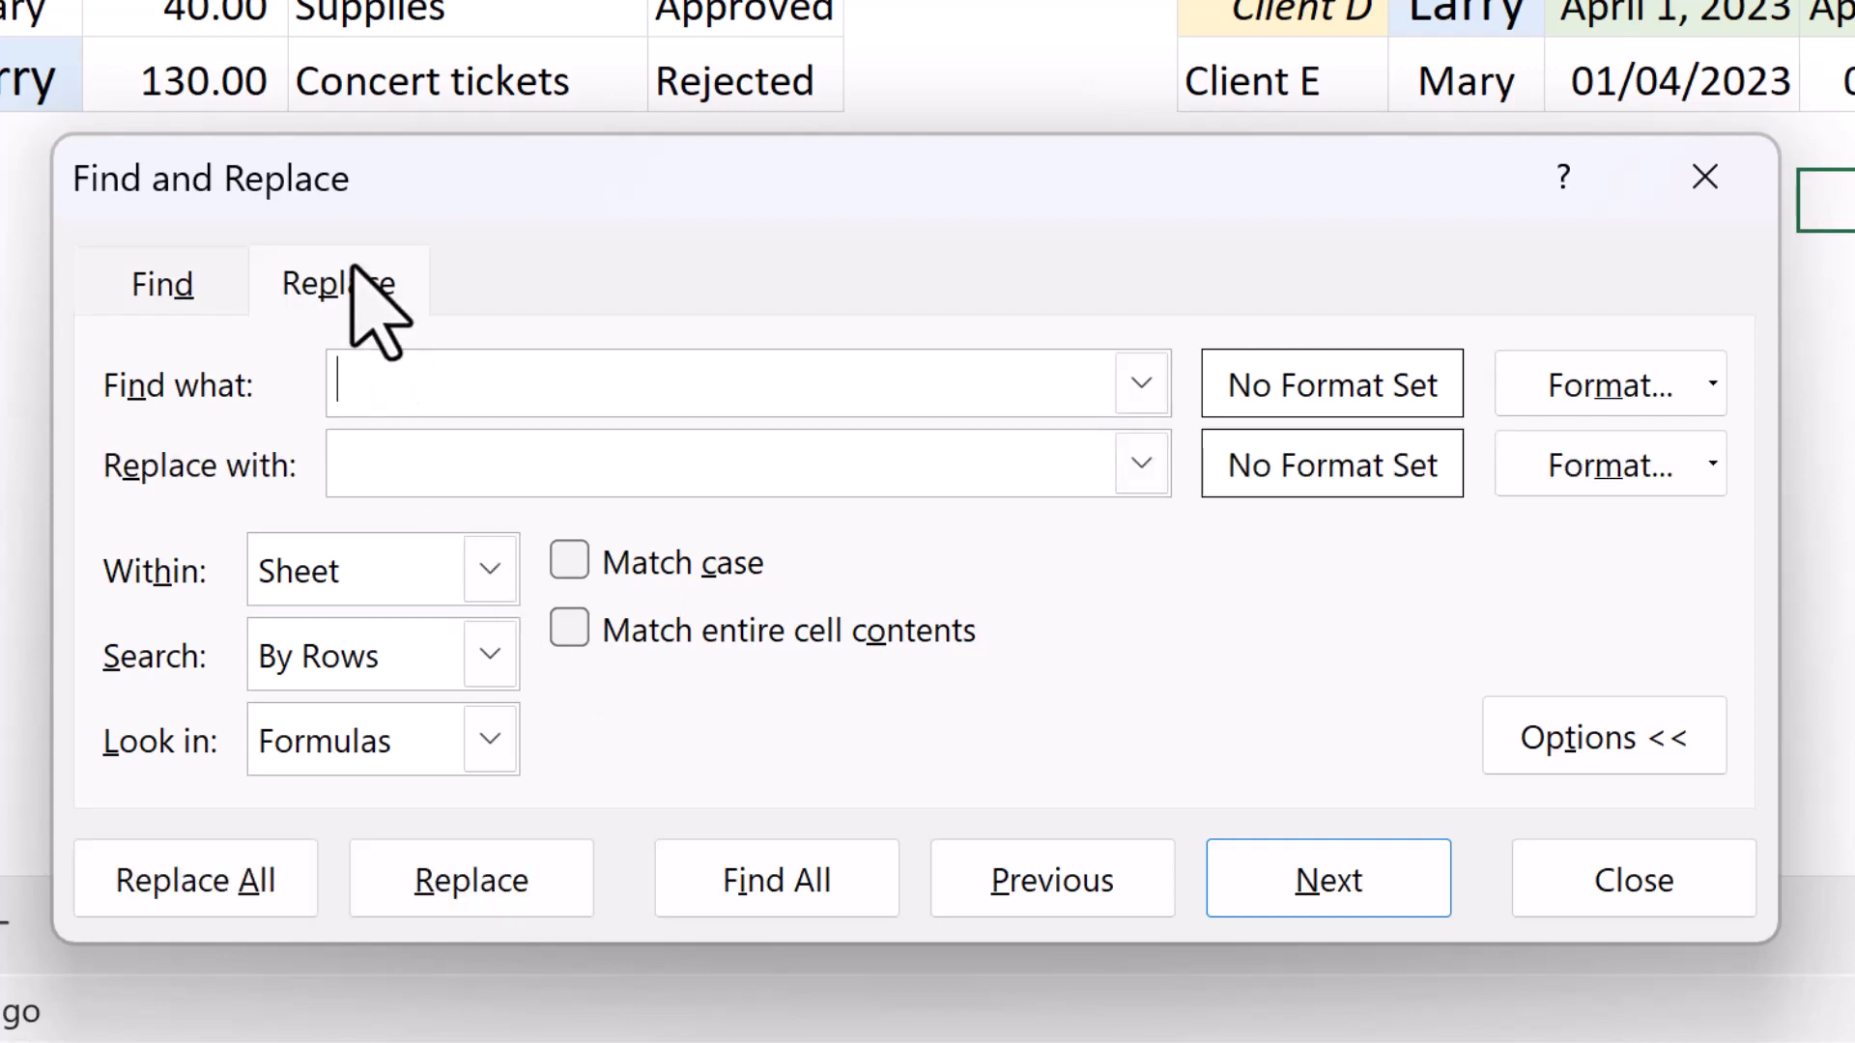
pyautogui.click(328, 398)
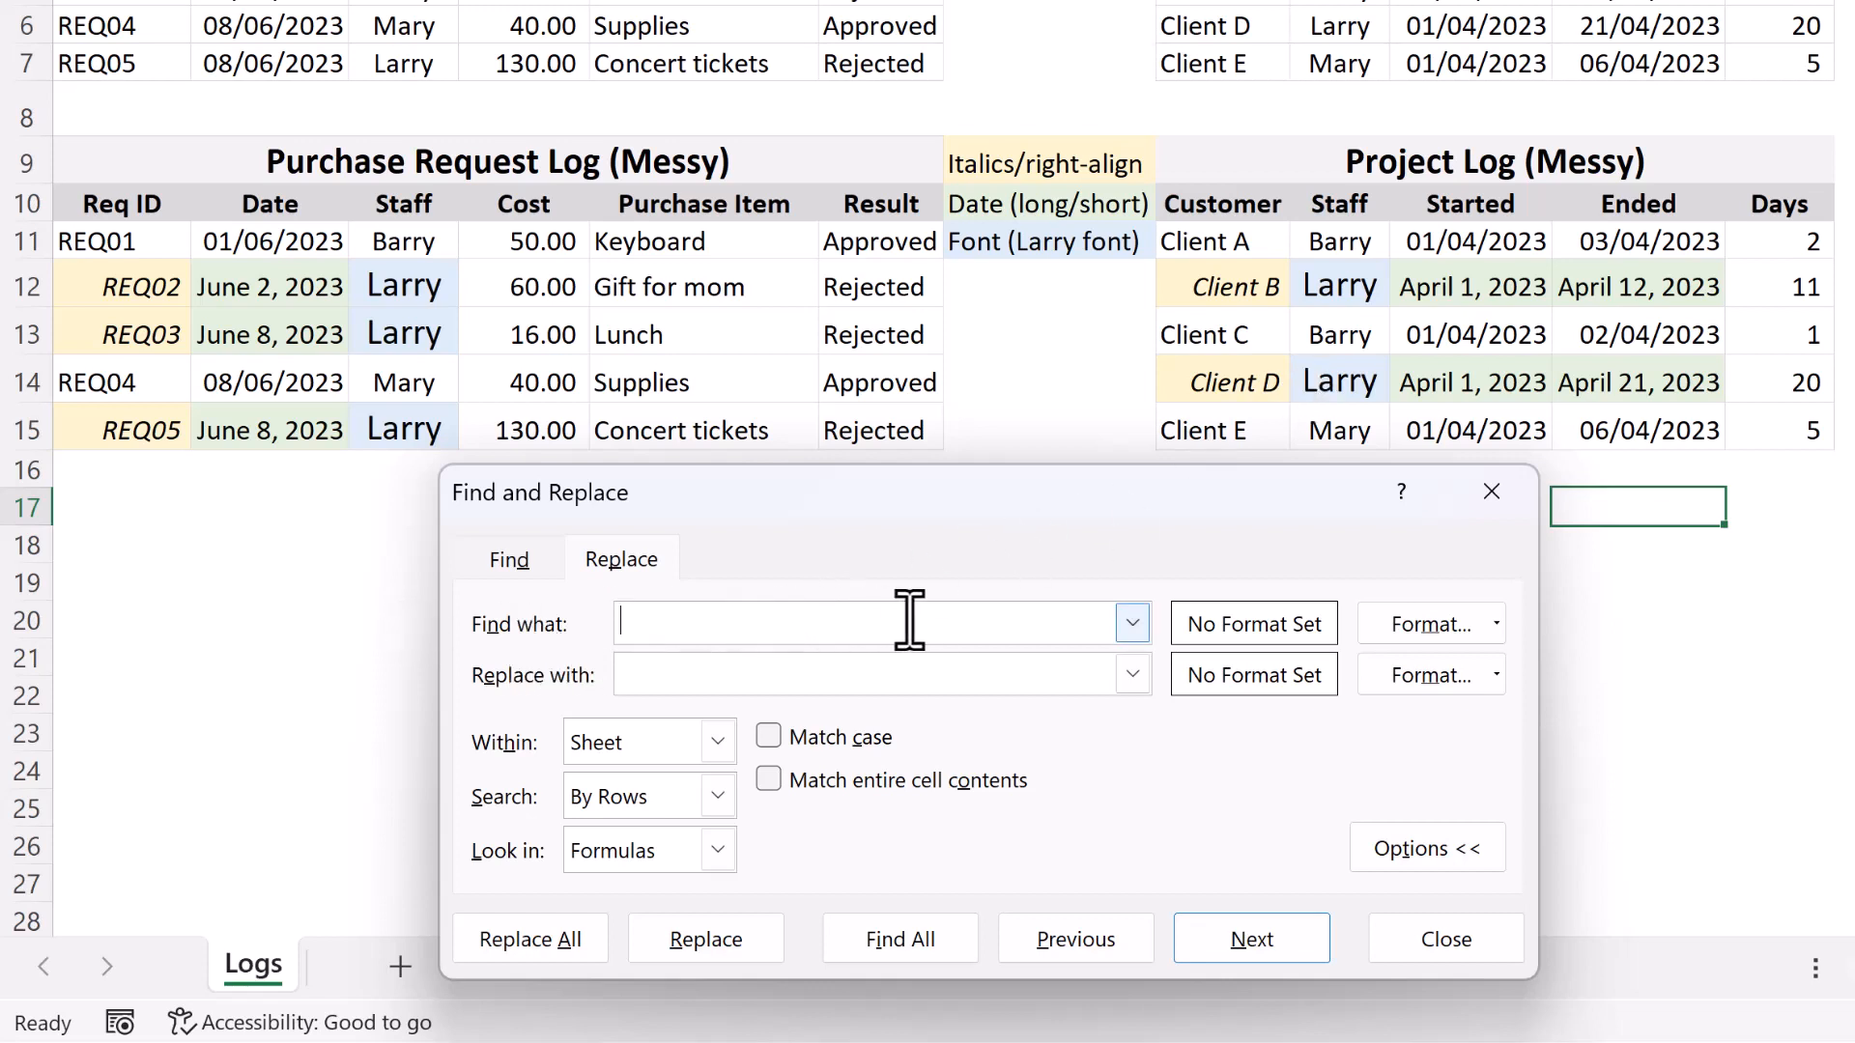
# Open the find format settings and review the alignment, font, border, fill and protection criteria.
pyautogui.click(1499, 624)
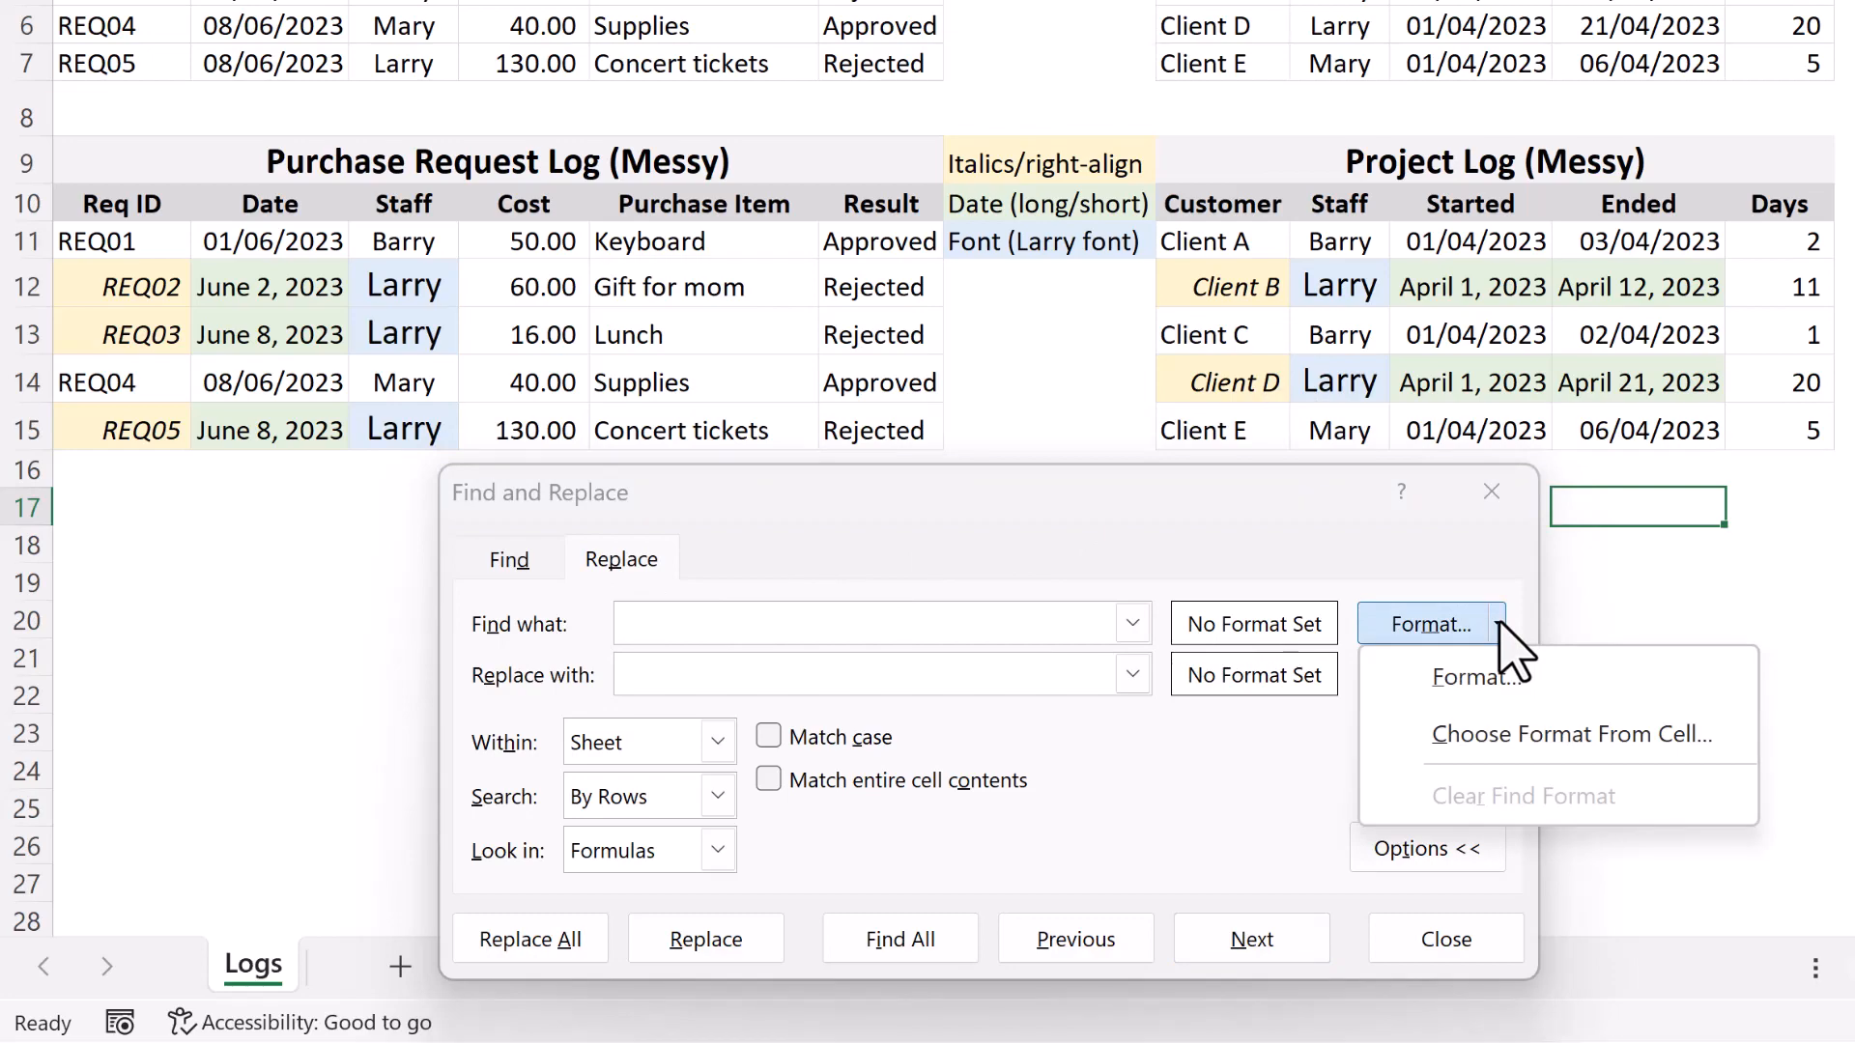
pyautogui.click(1469, 681)
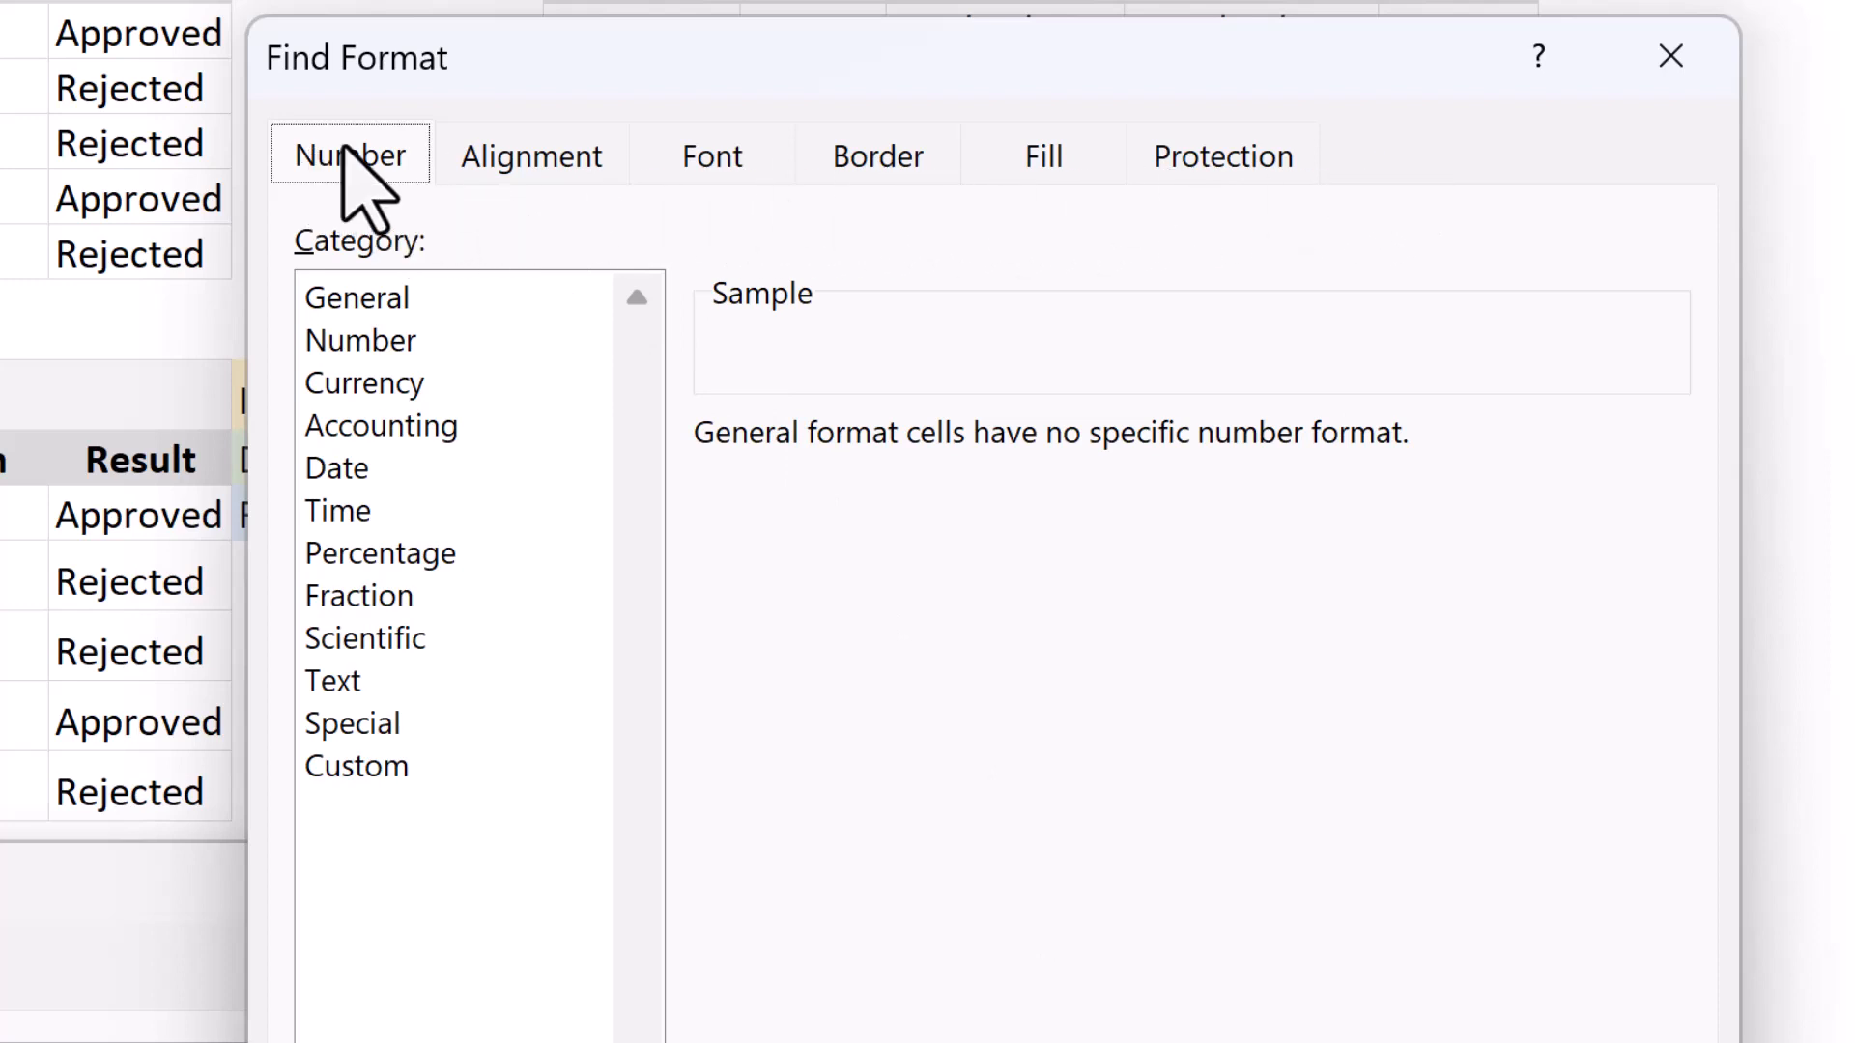
pyautogui.click(547, 157)
pyautogui.click(726, 172)
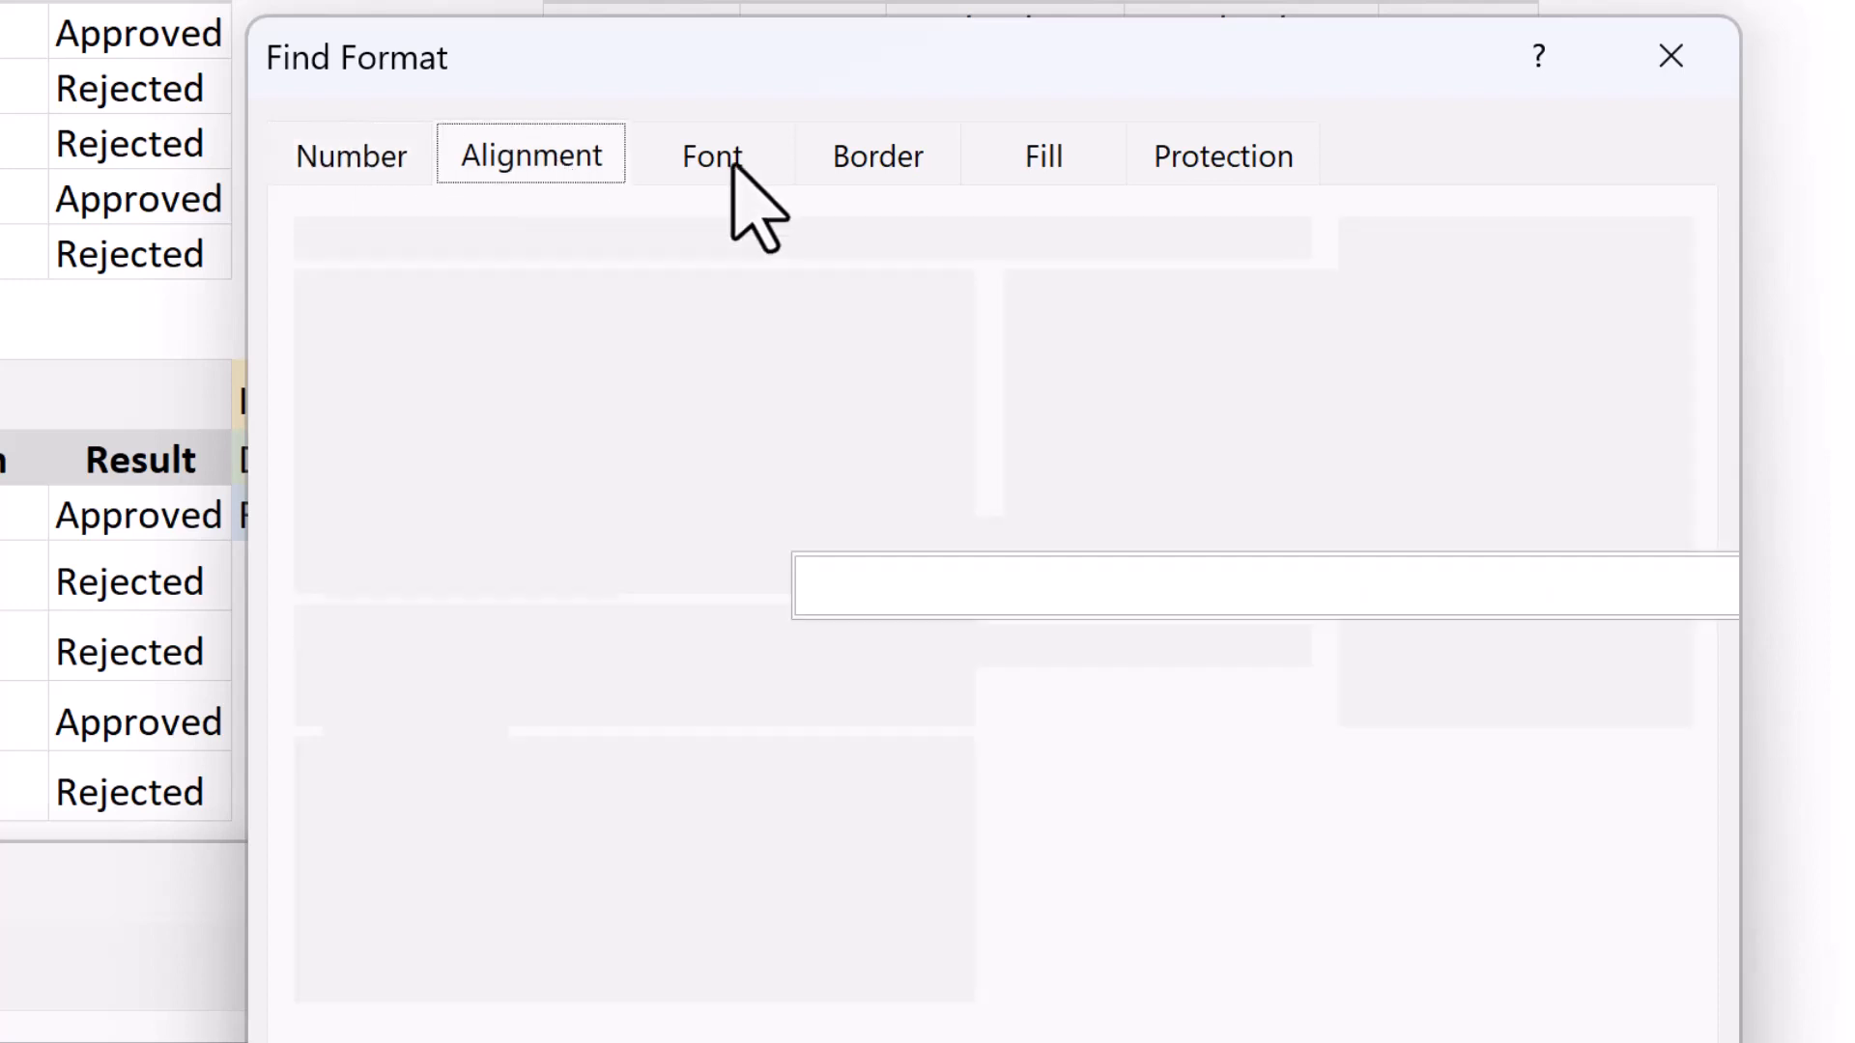
pyautogui.click(898, 185)
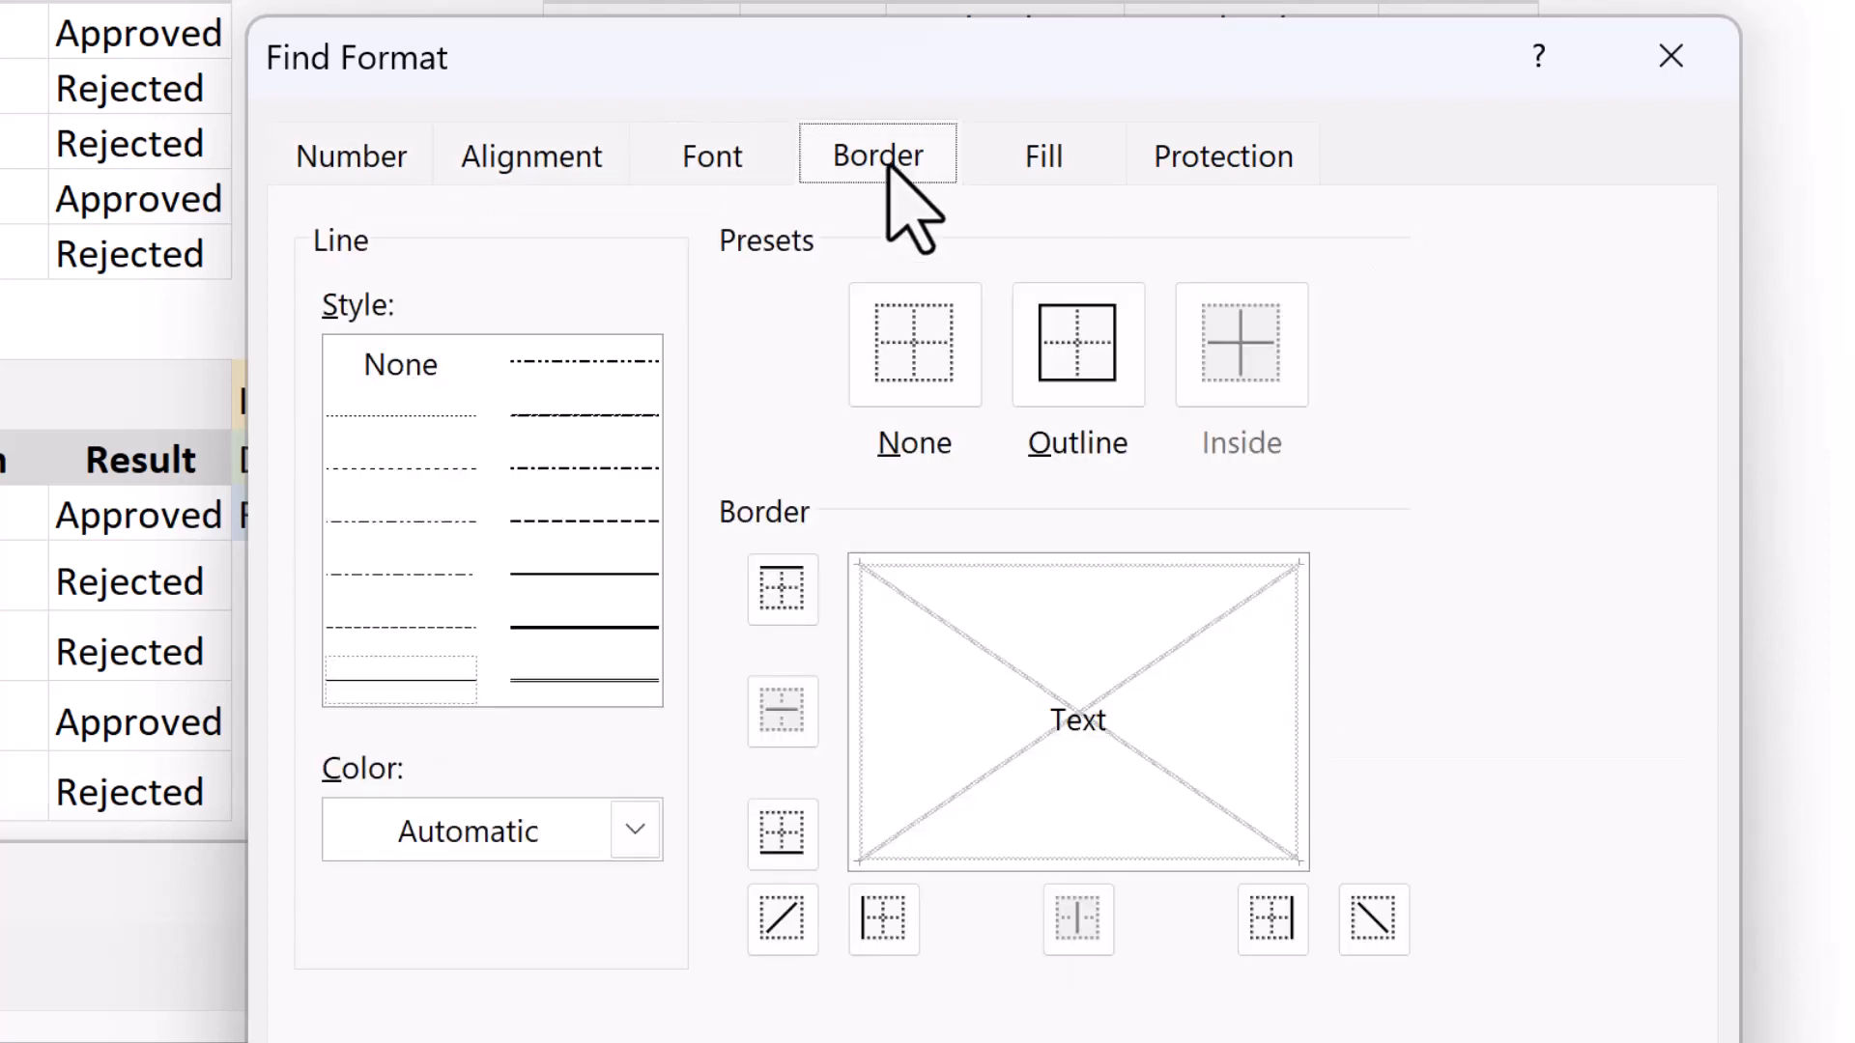
pyautogui.click(1044, 159)
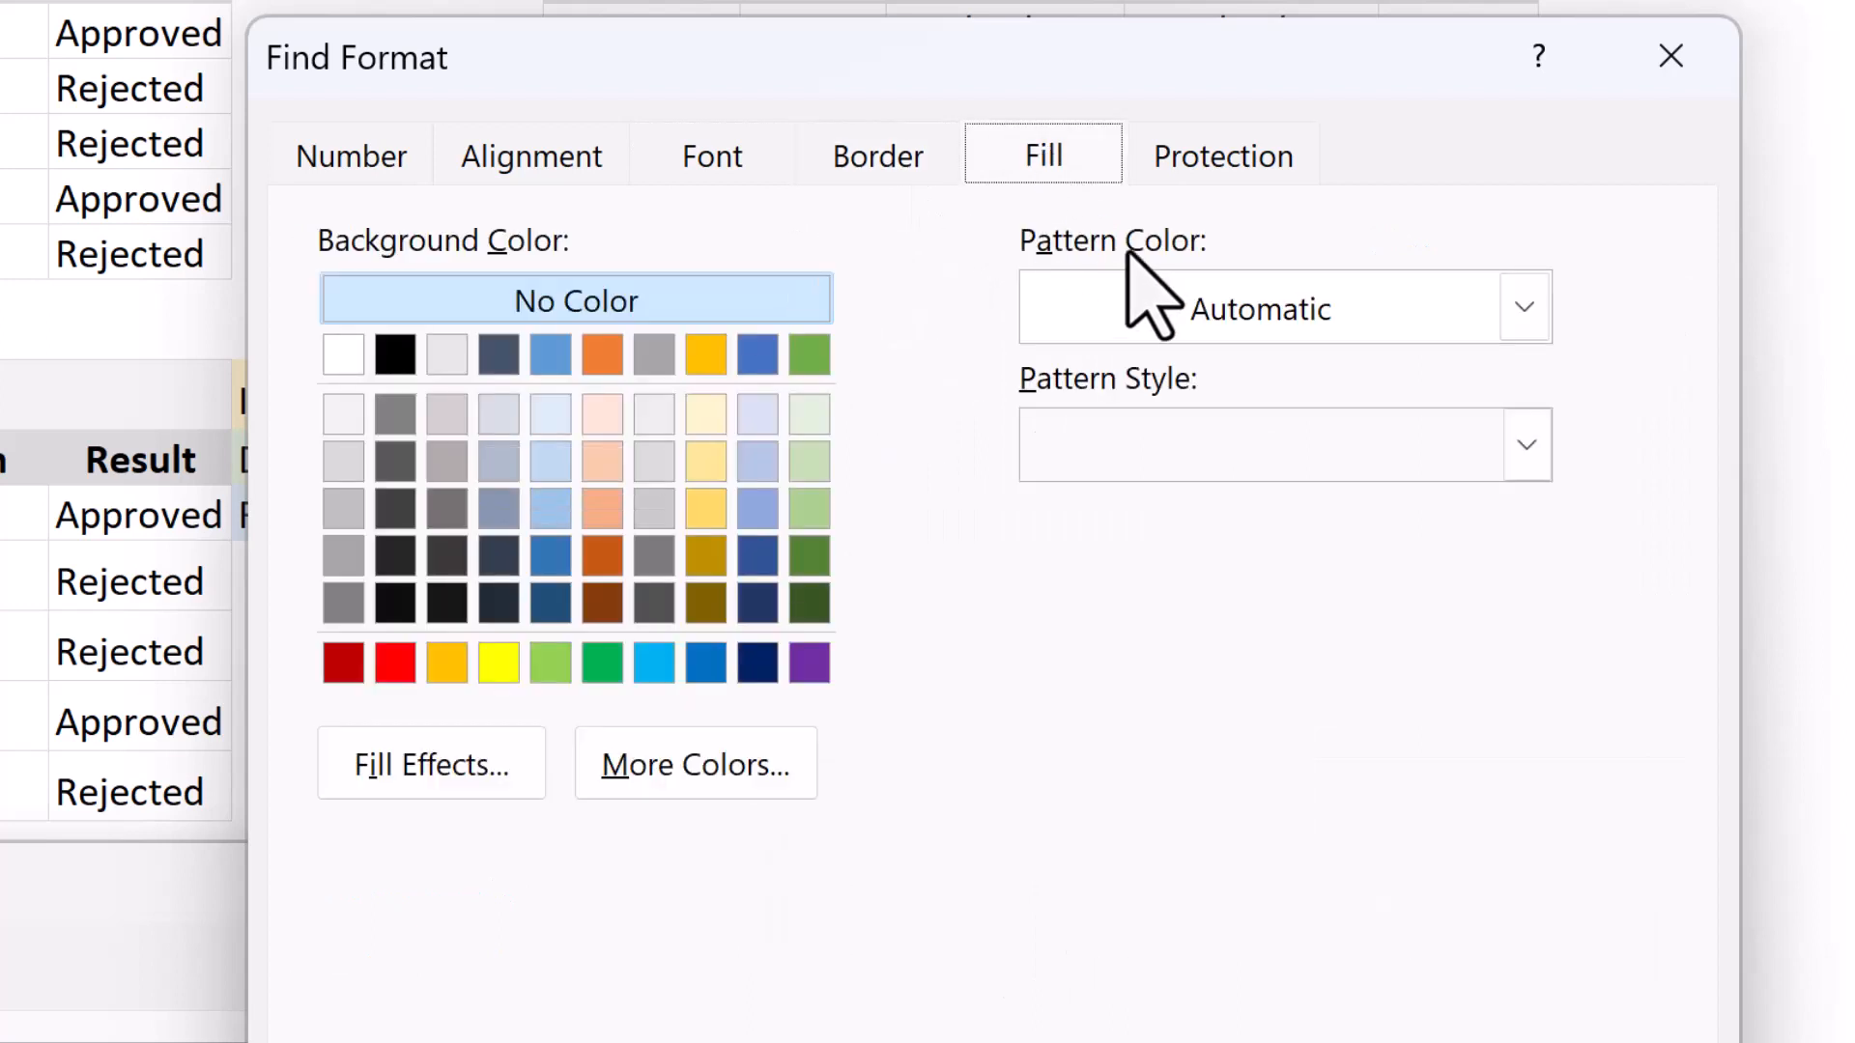
pyautogui.click(1246, 152)
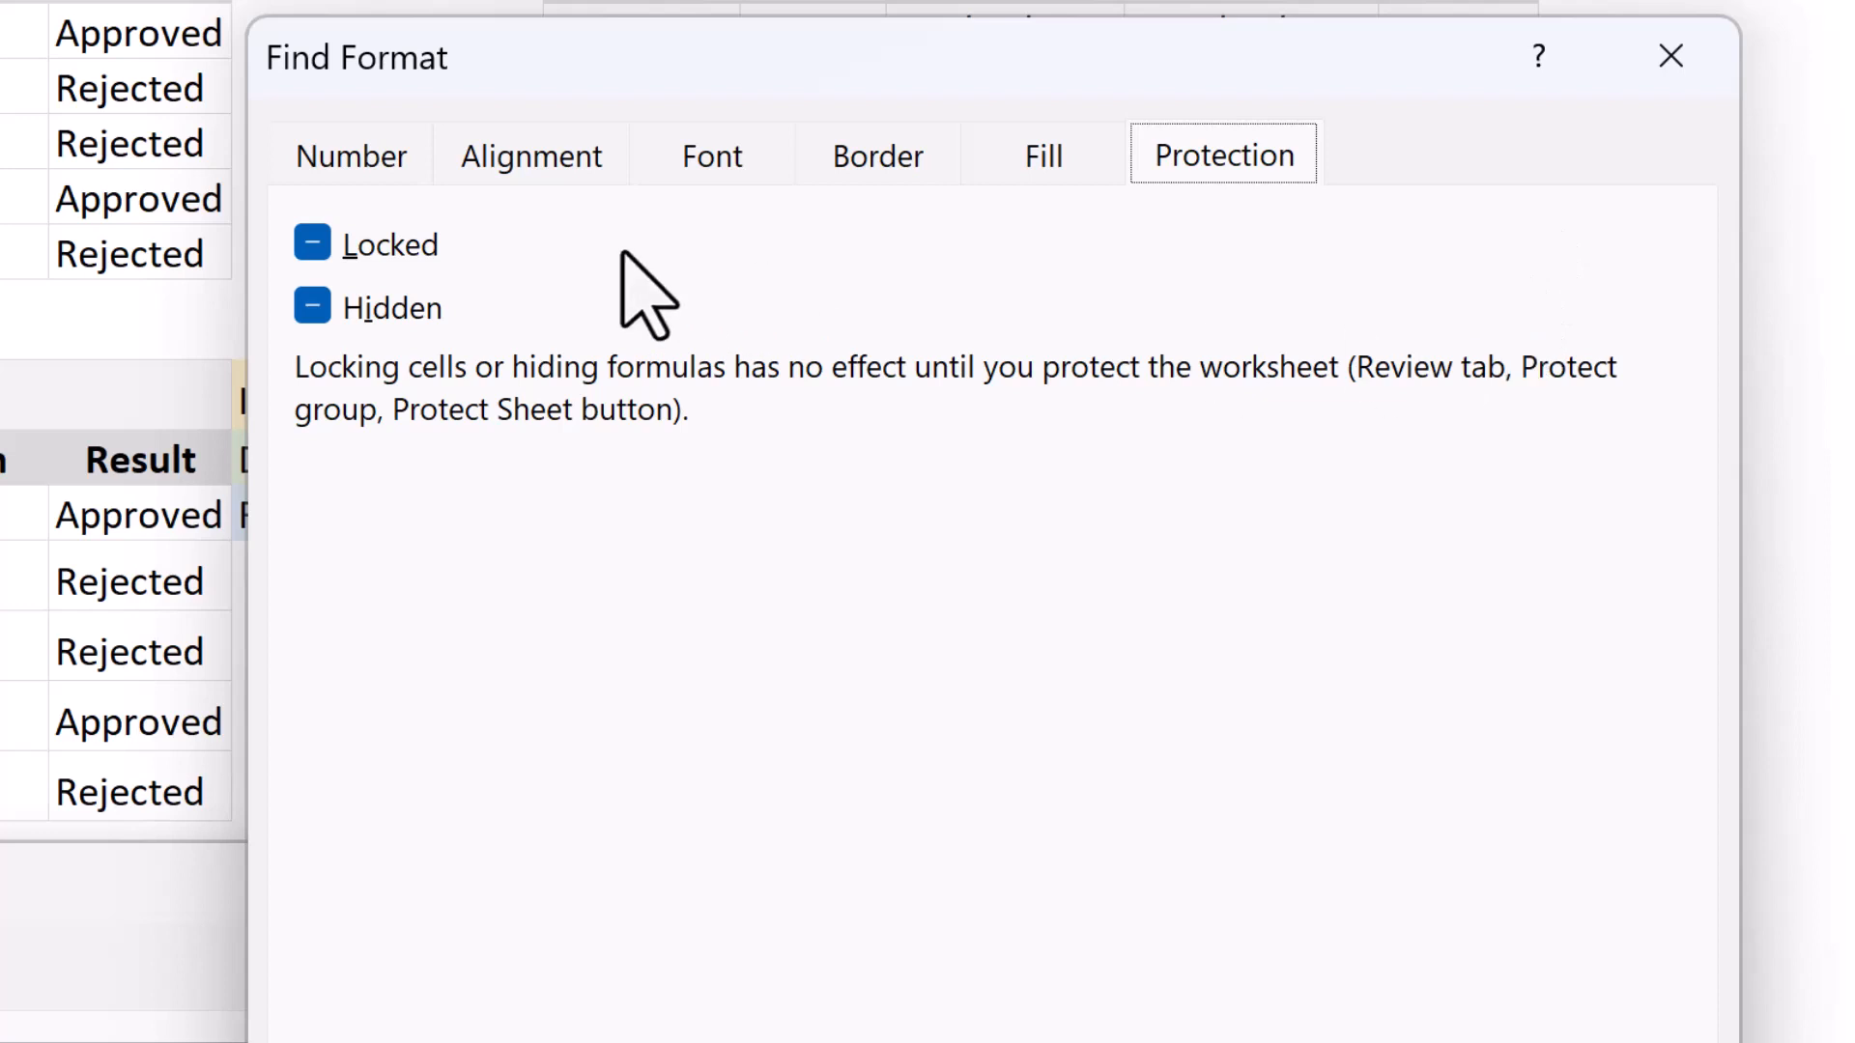
# Set the find format to Right (Indent) horizontal alignment, Italic font style and the lightest gold background fill.
pyautogui.click(530, 136)
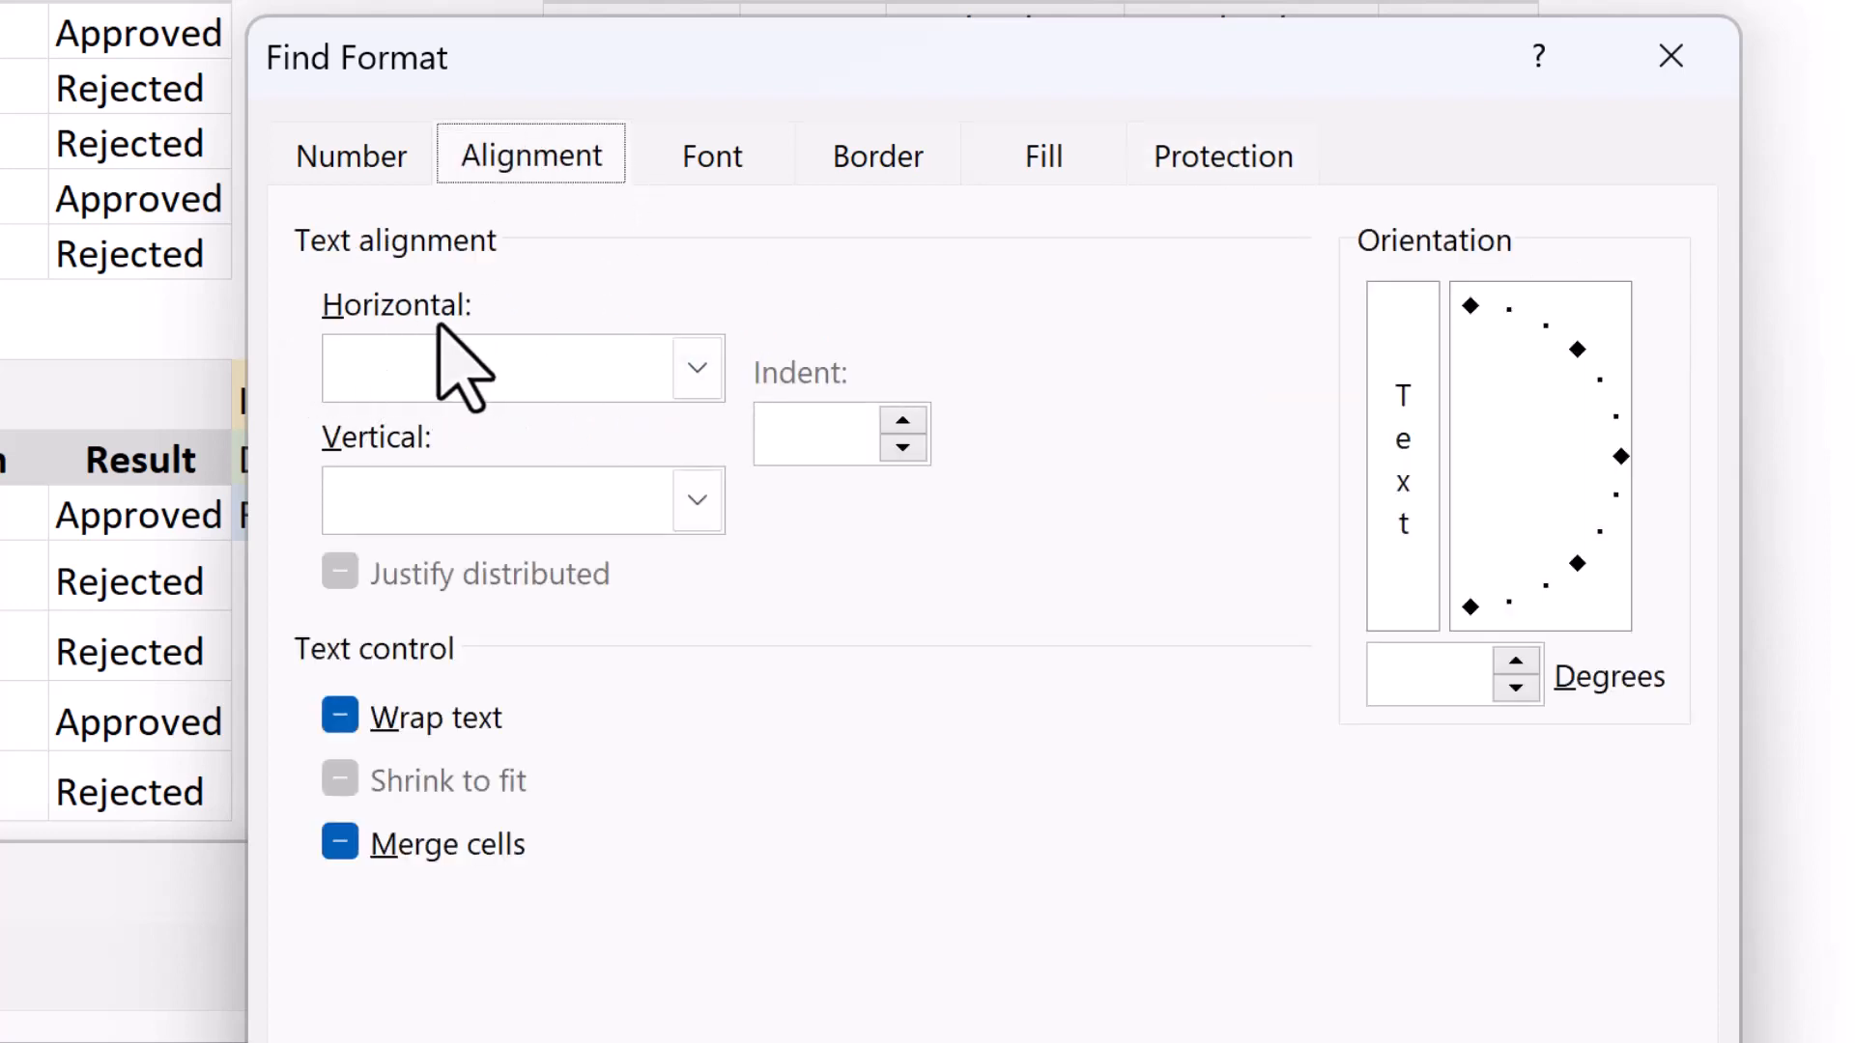
pyautogui.click(703, 367)
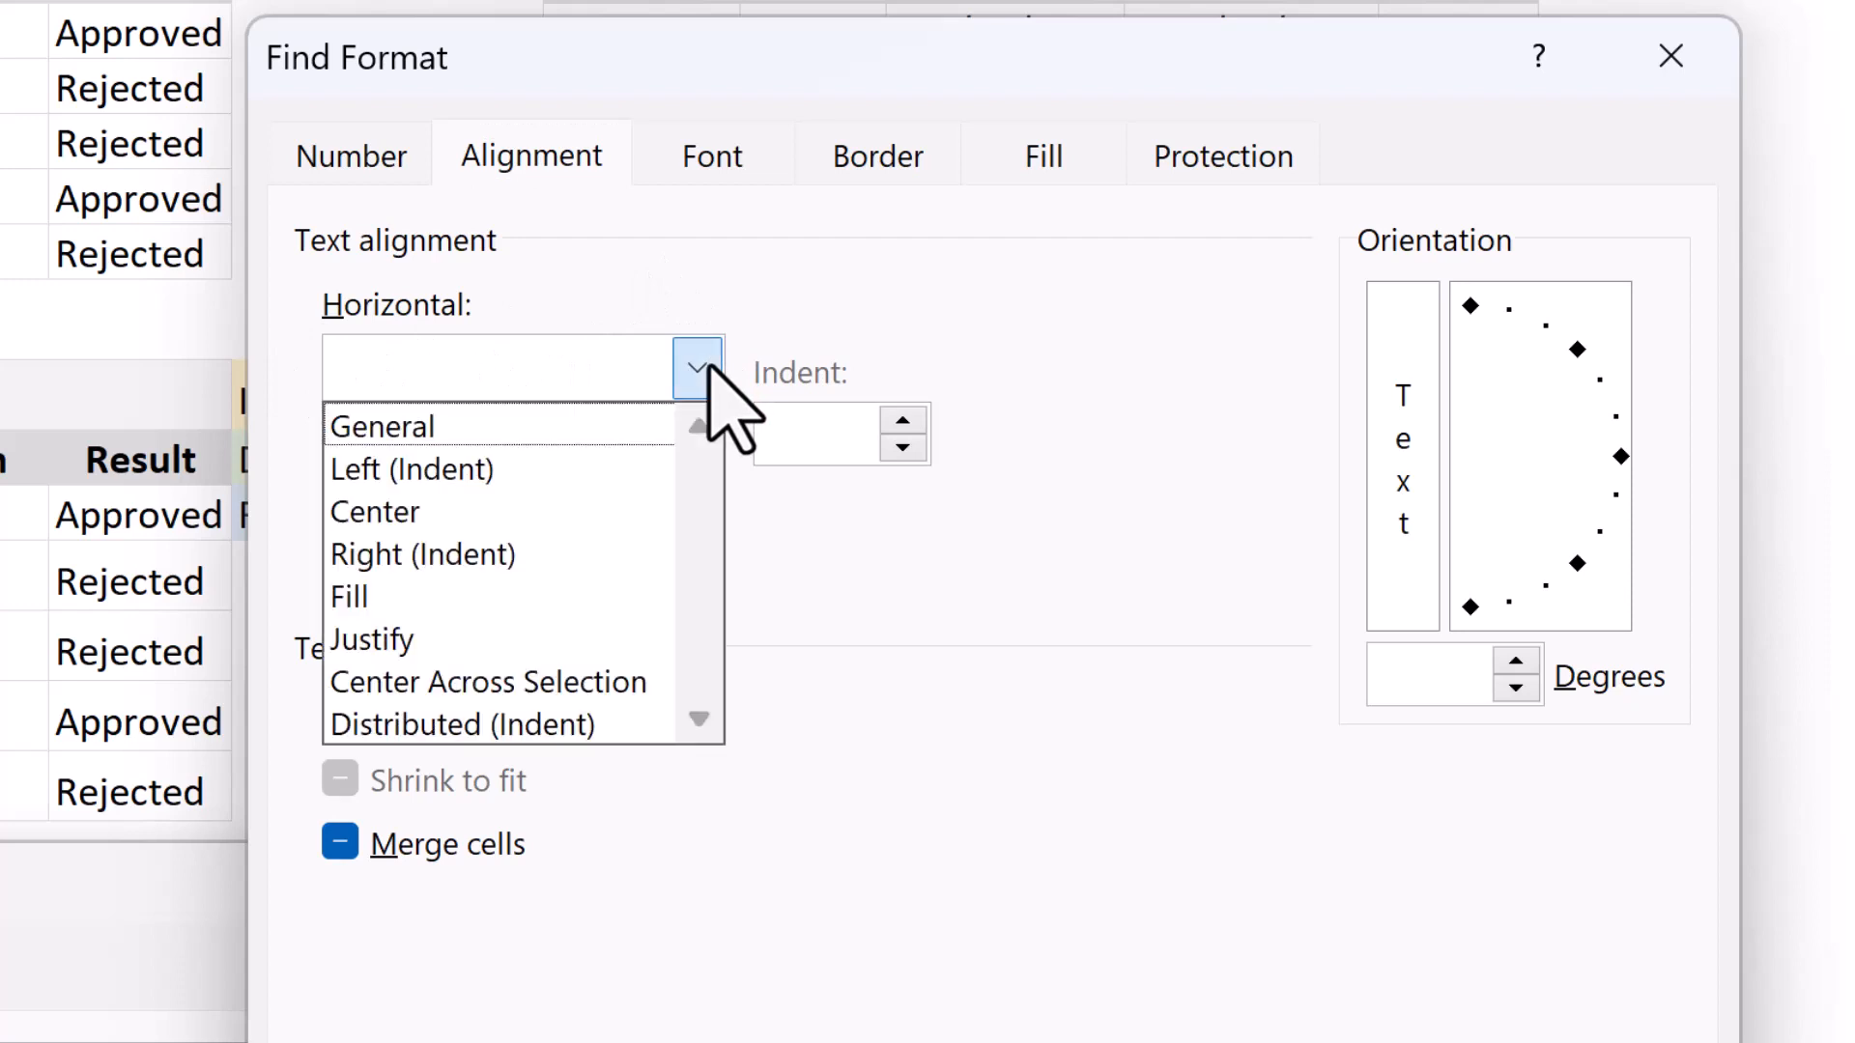
pyautogui.click(594, 569)
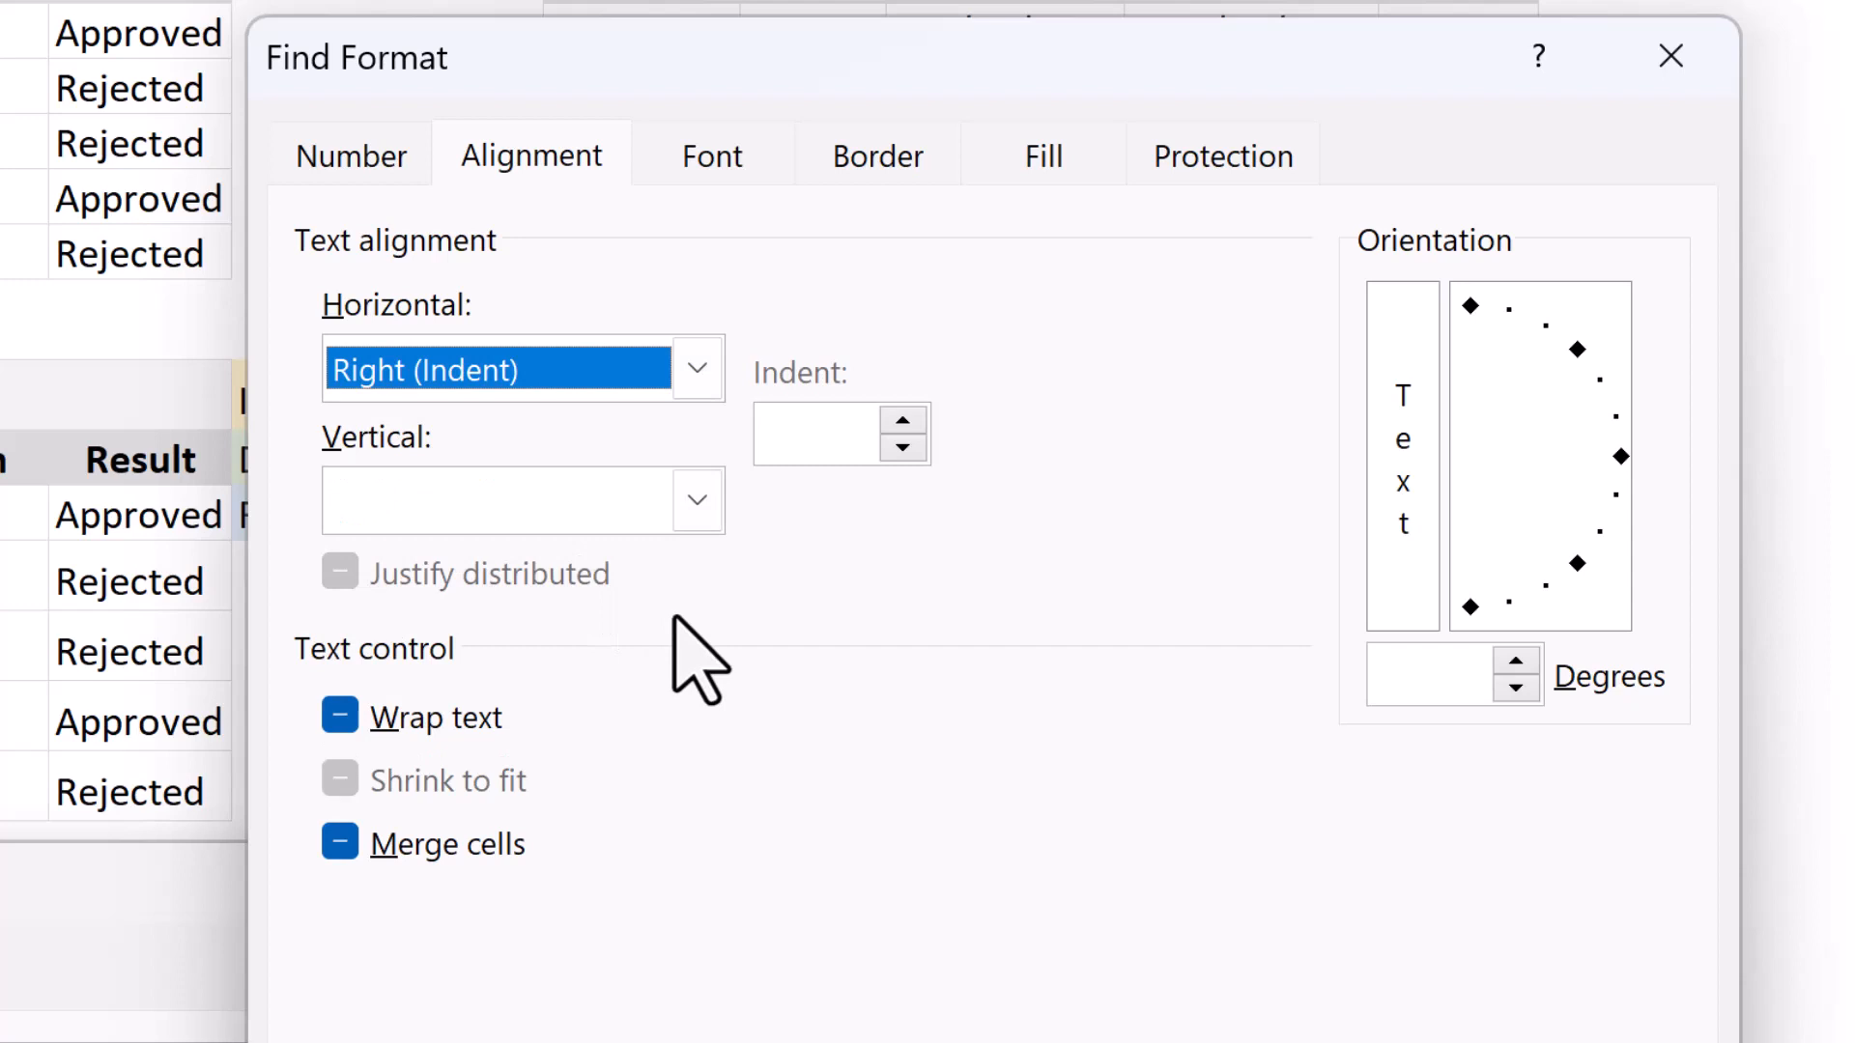
pyautogui.click(712, 173)
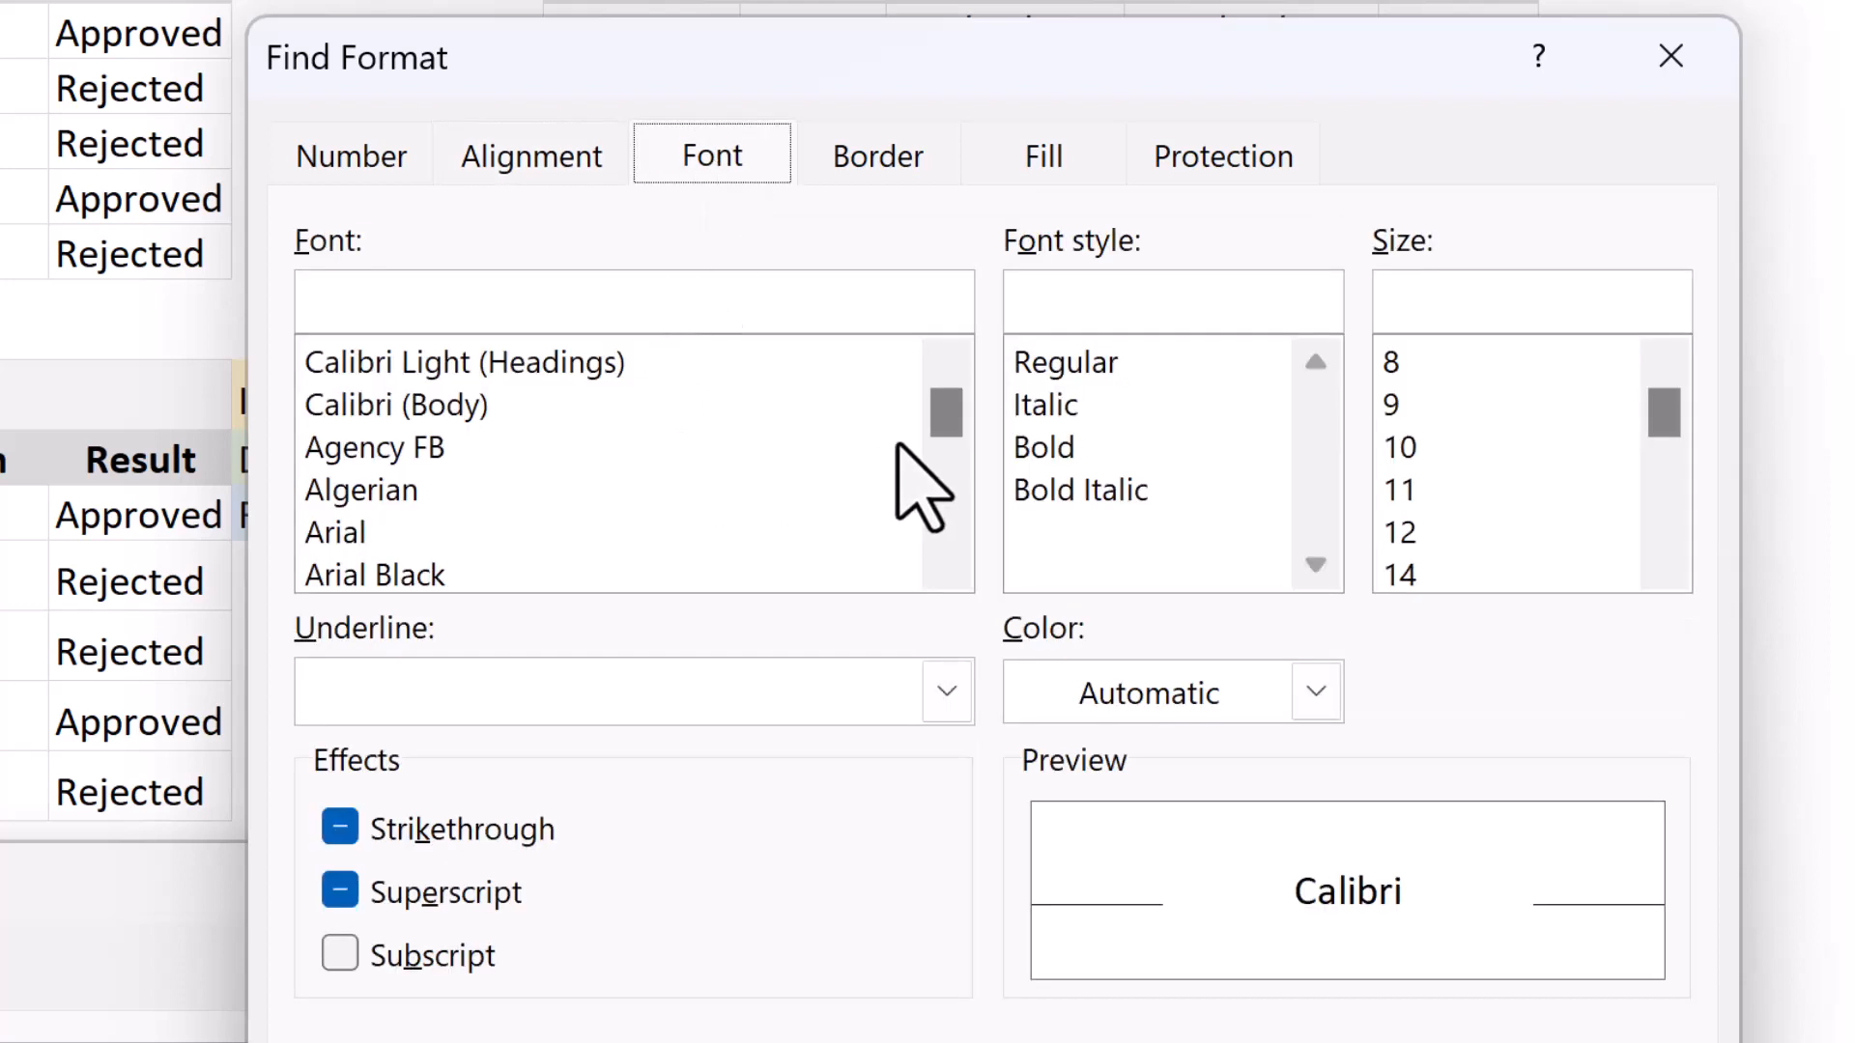
pyautogui.click(1045, 405)
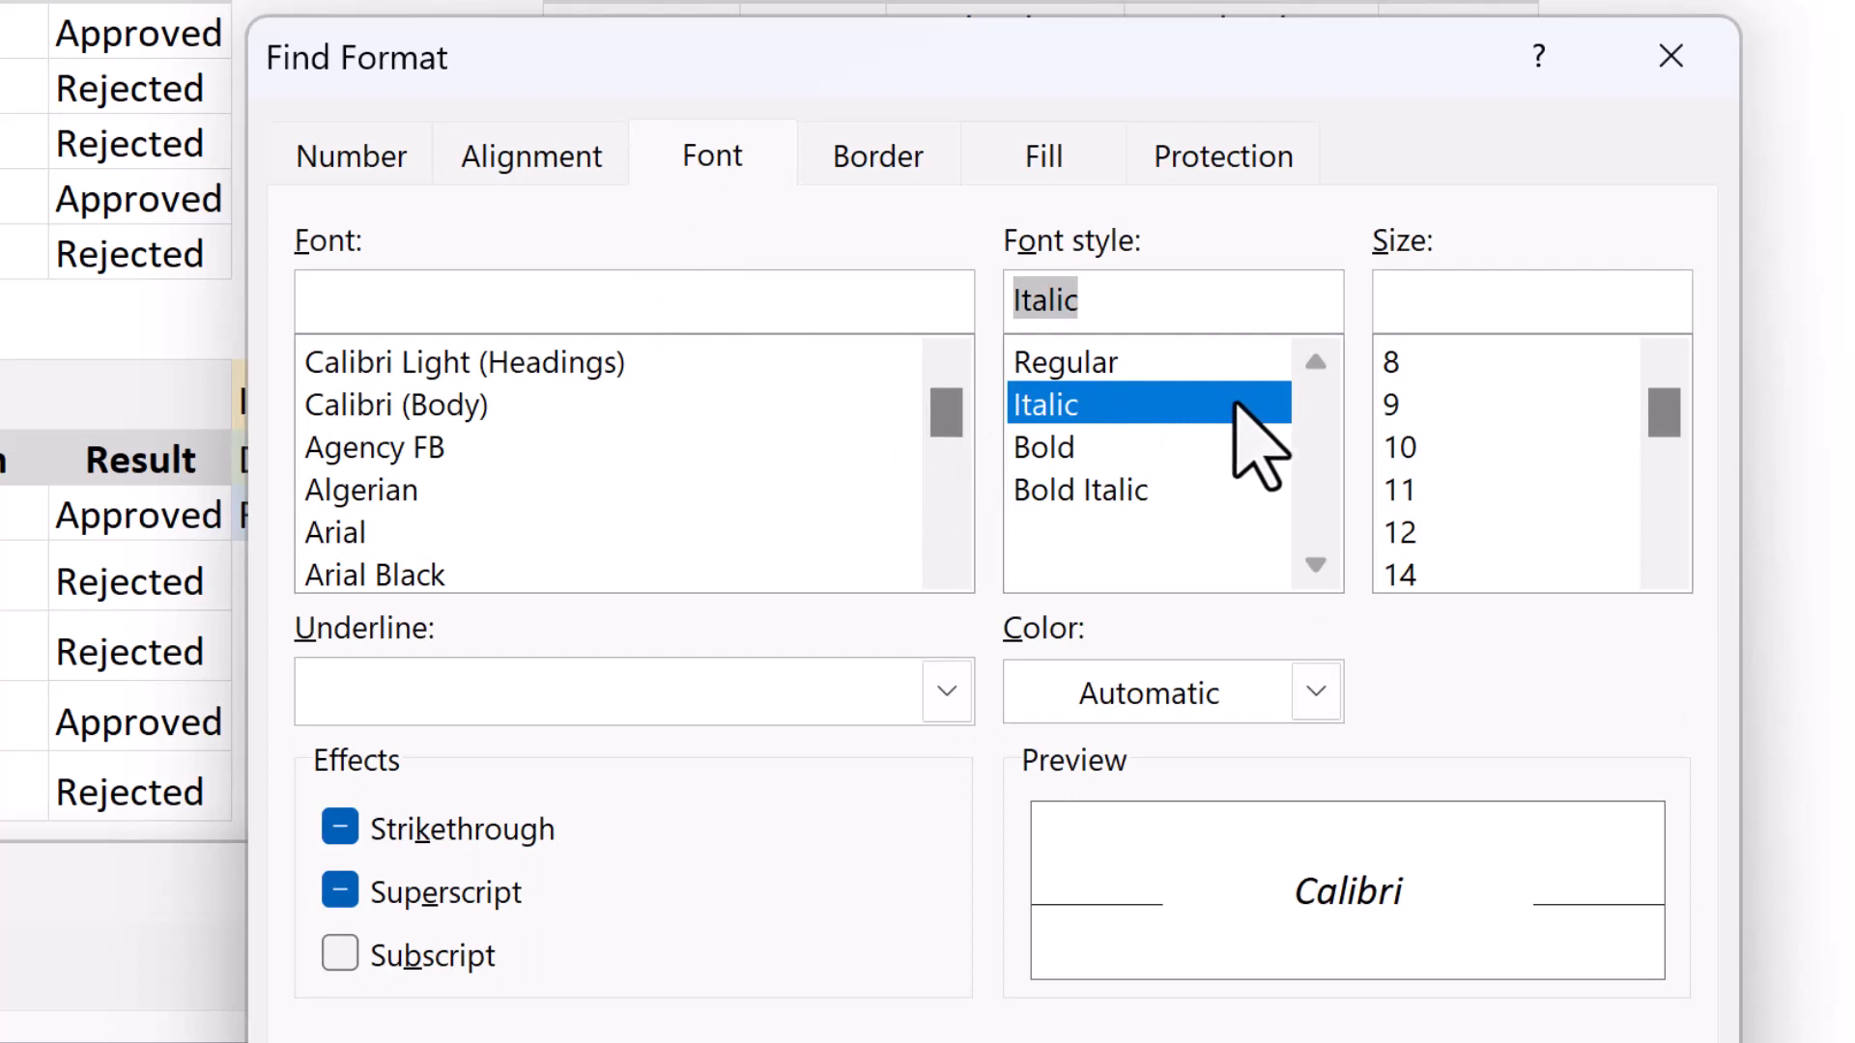
pyautogui.click(1054, 167)
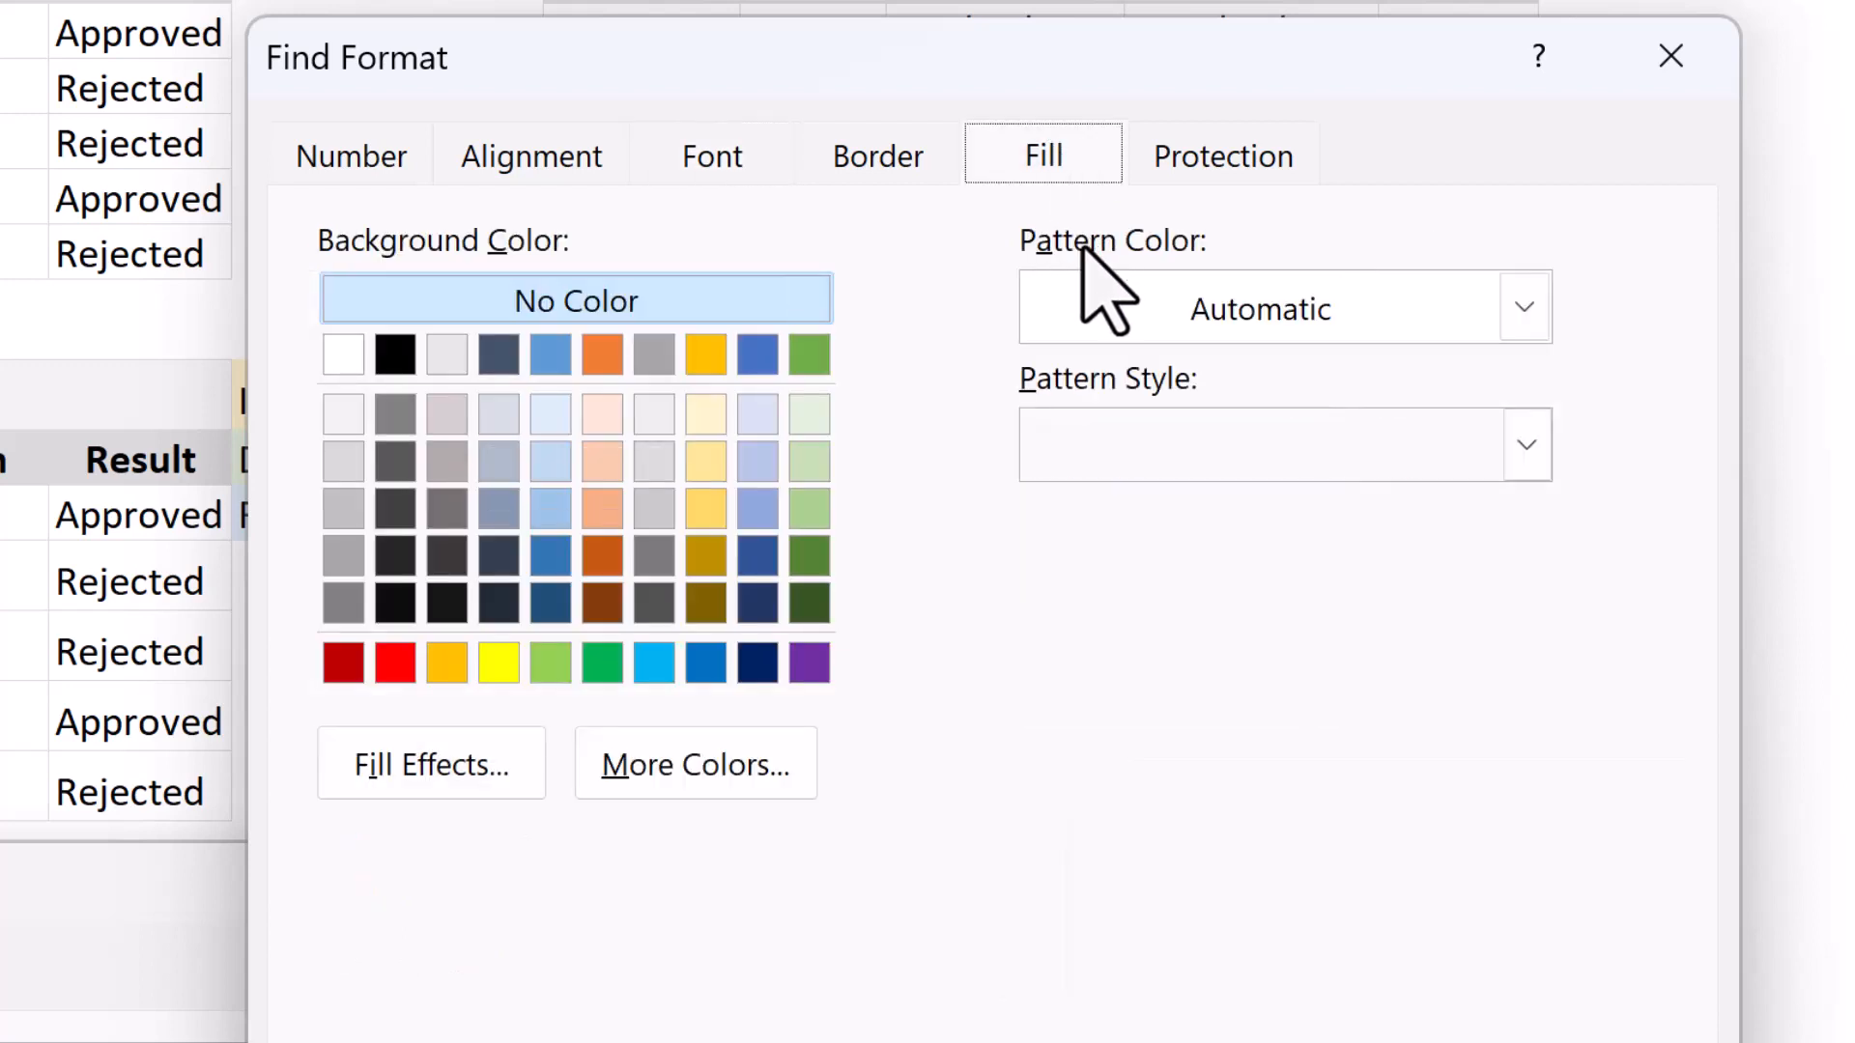
pyautogui.click(708, 415)
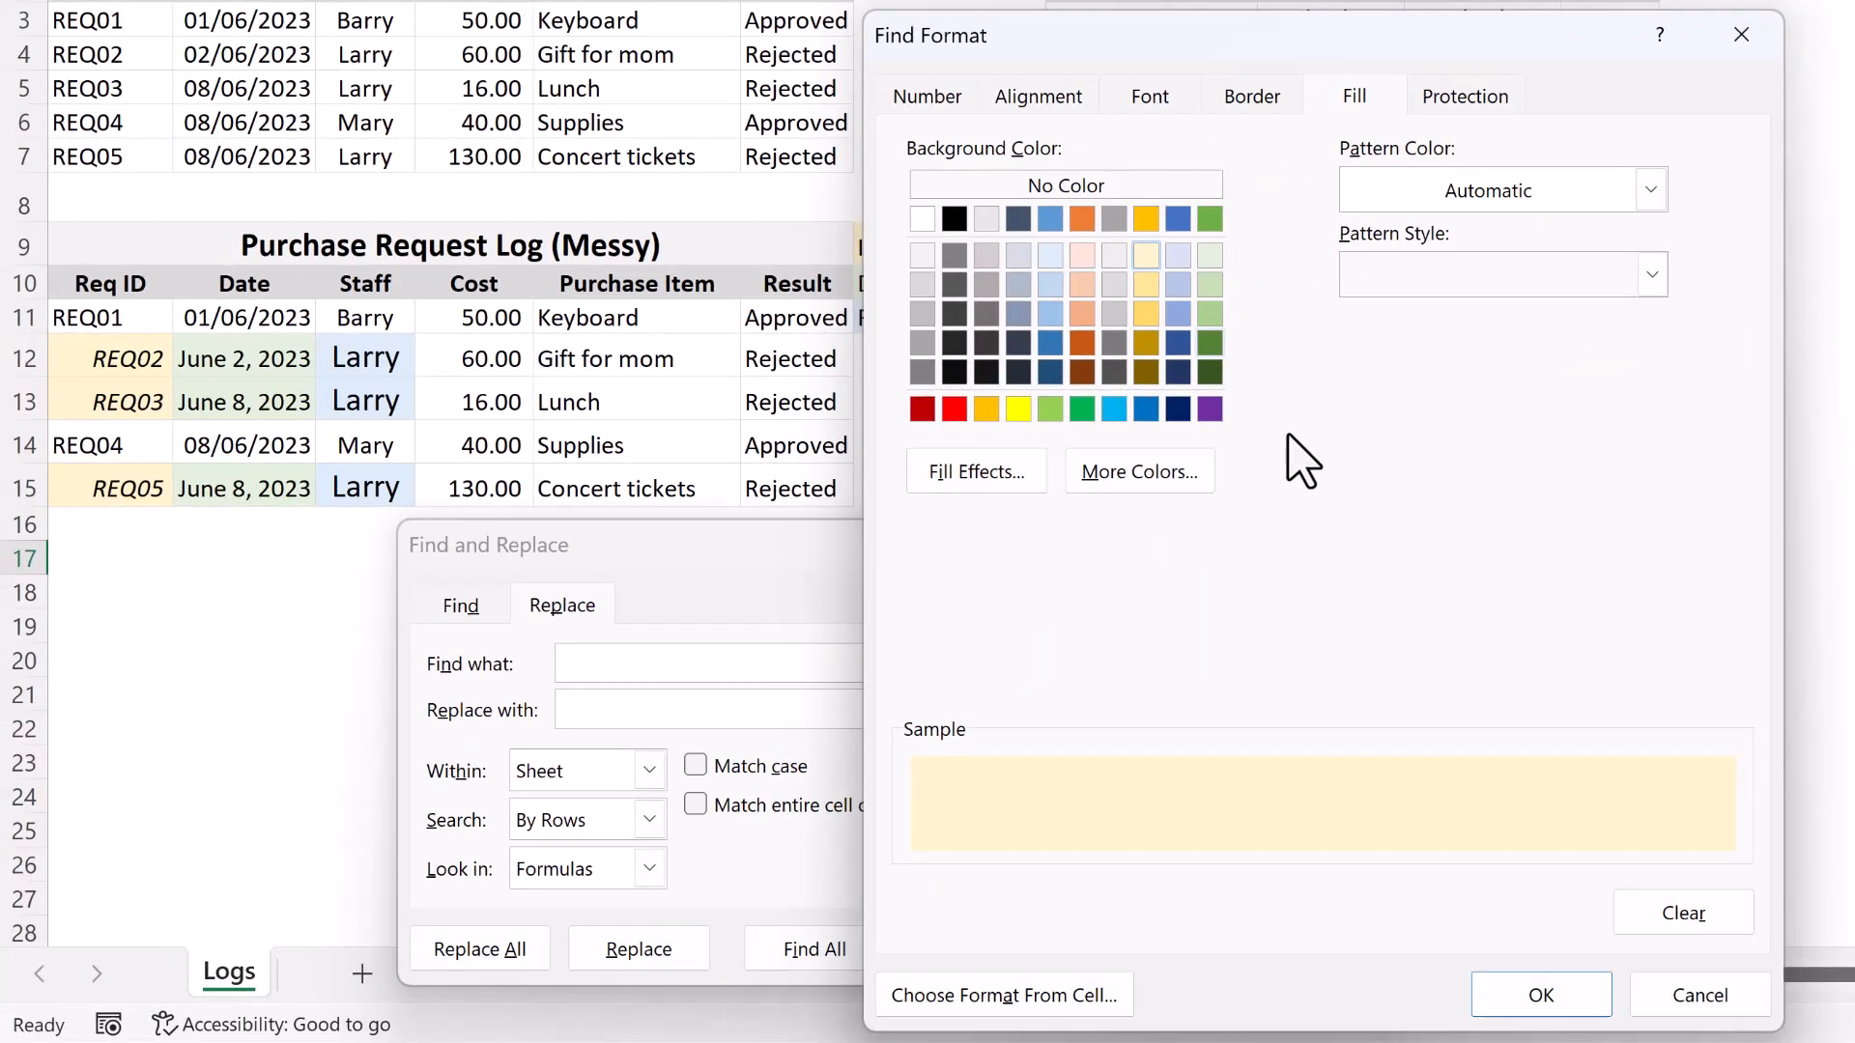
pyautogui.click(1542, 1000)
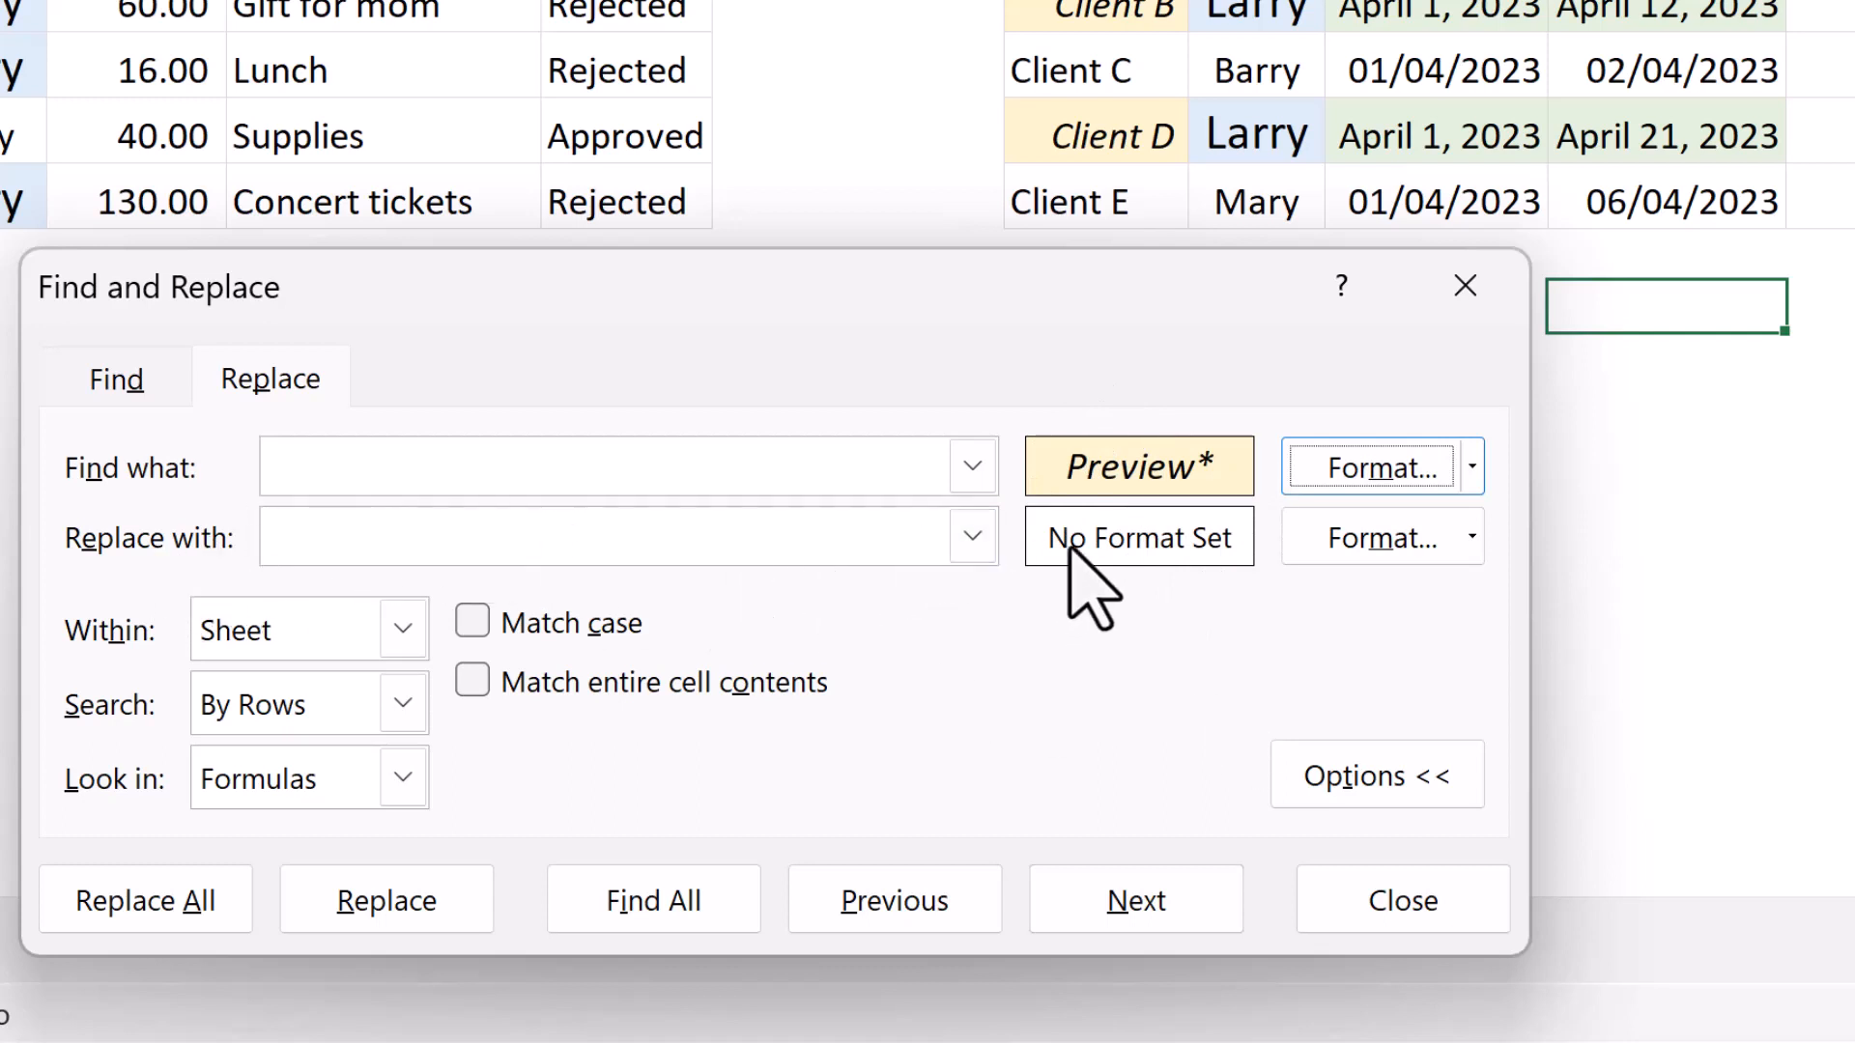
# Set the replacement format to Left (Indent) horizontal alignment, Regular font style and No Color fill.
pyautogui.click(1472, 538)
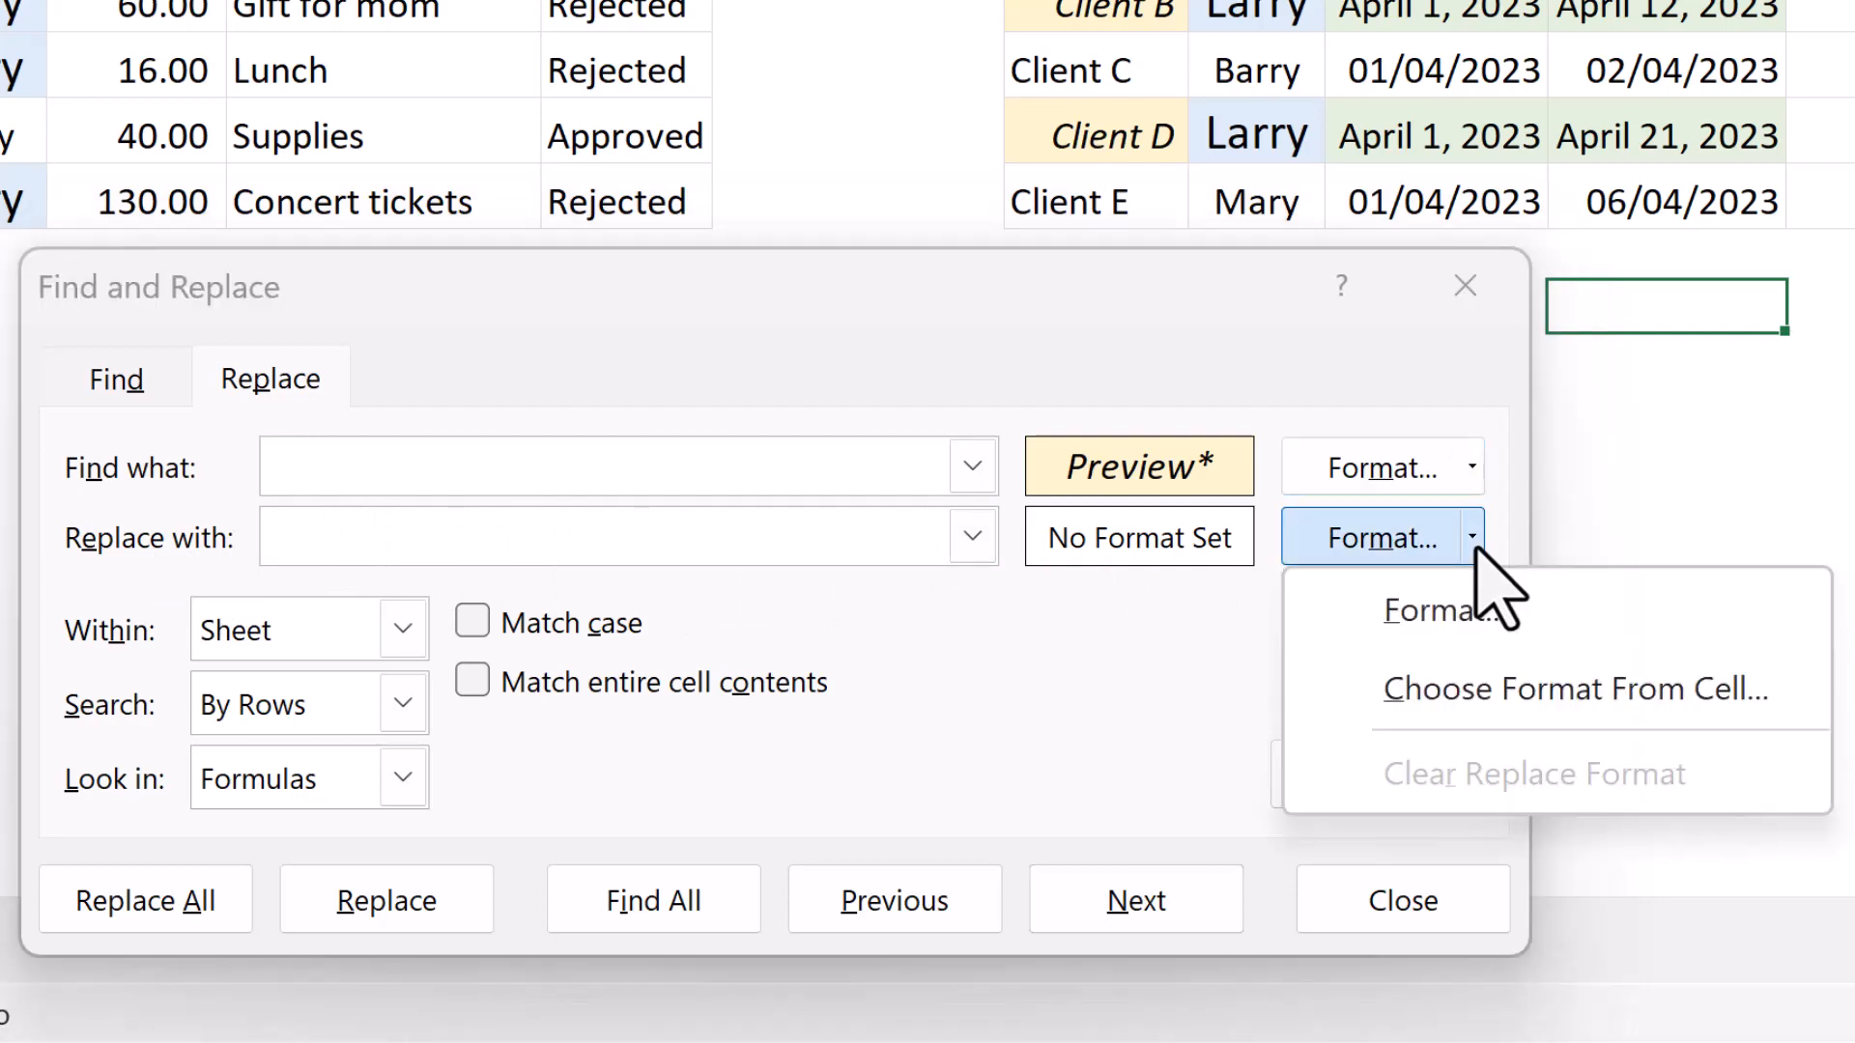
pyautogui.click(1557, 609)
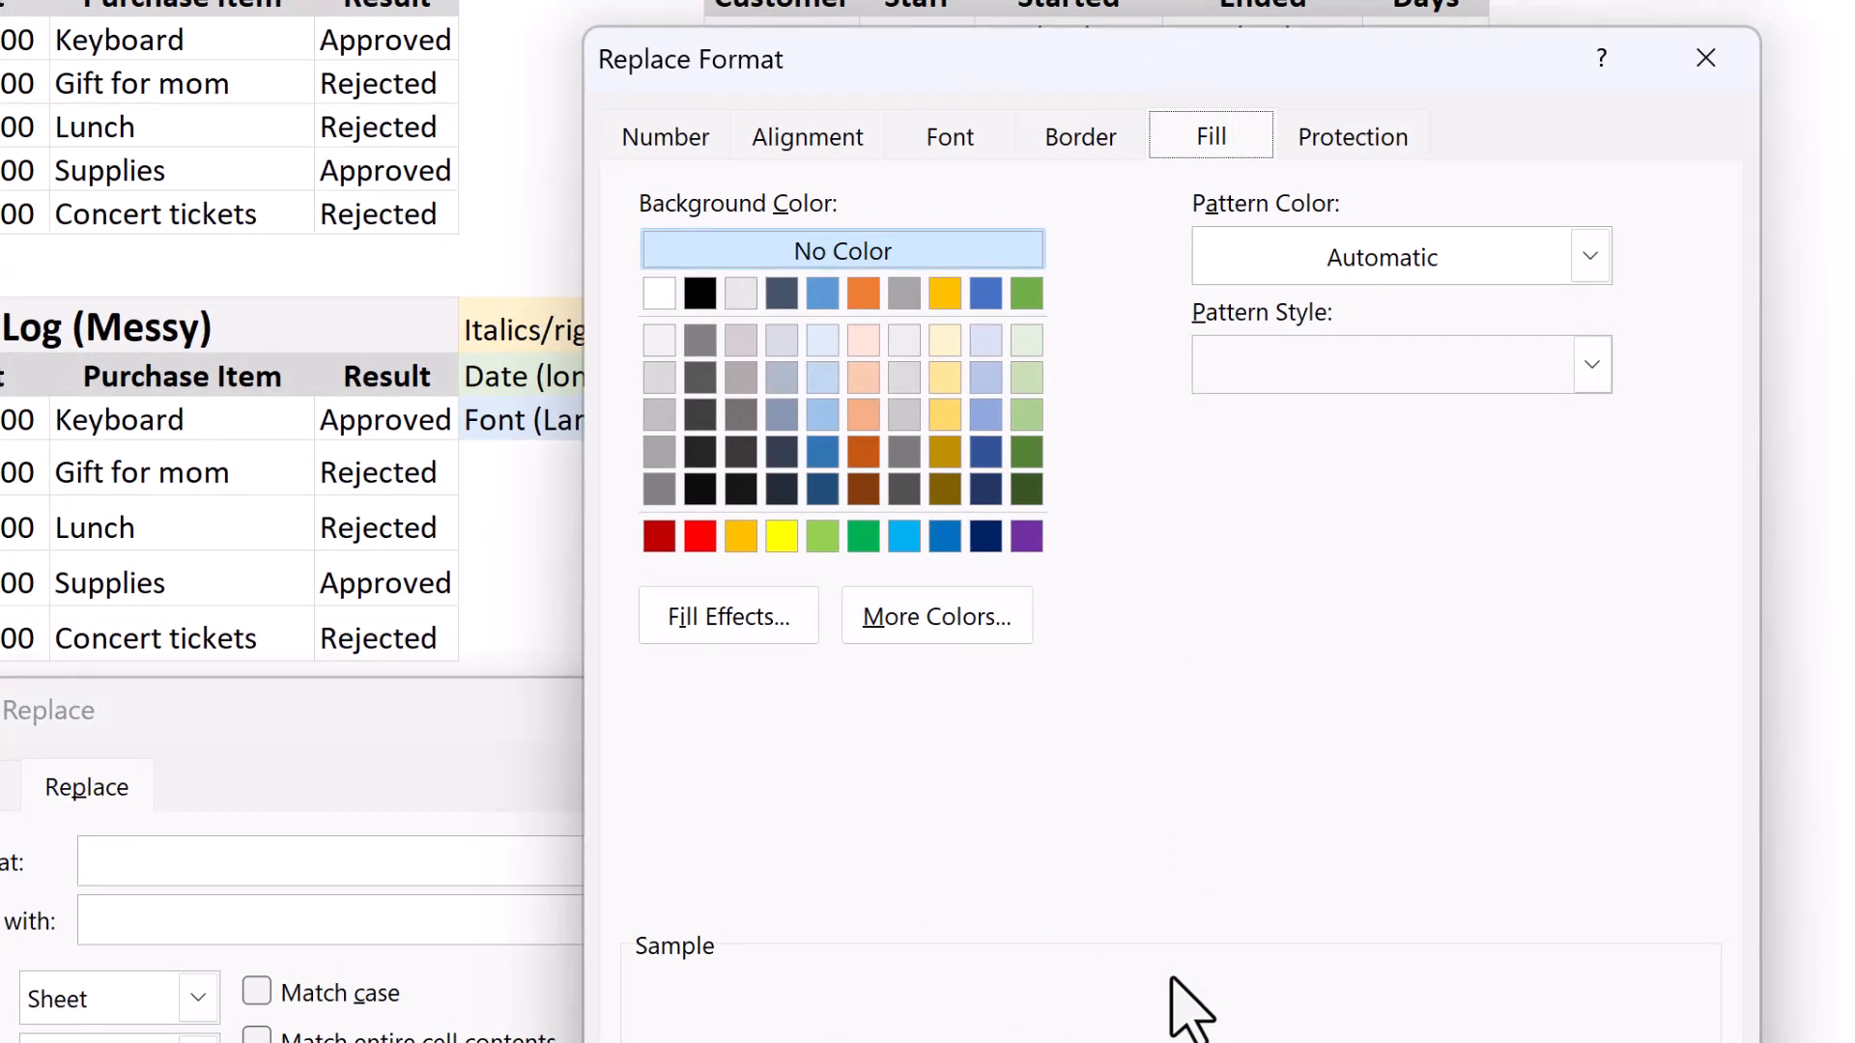
pyautogui.click(817, 140)
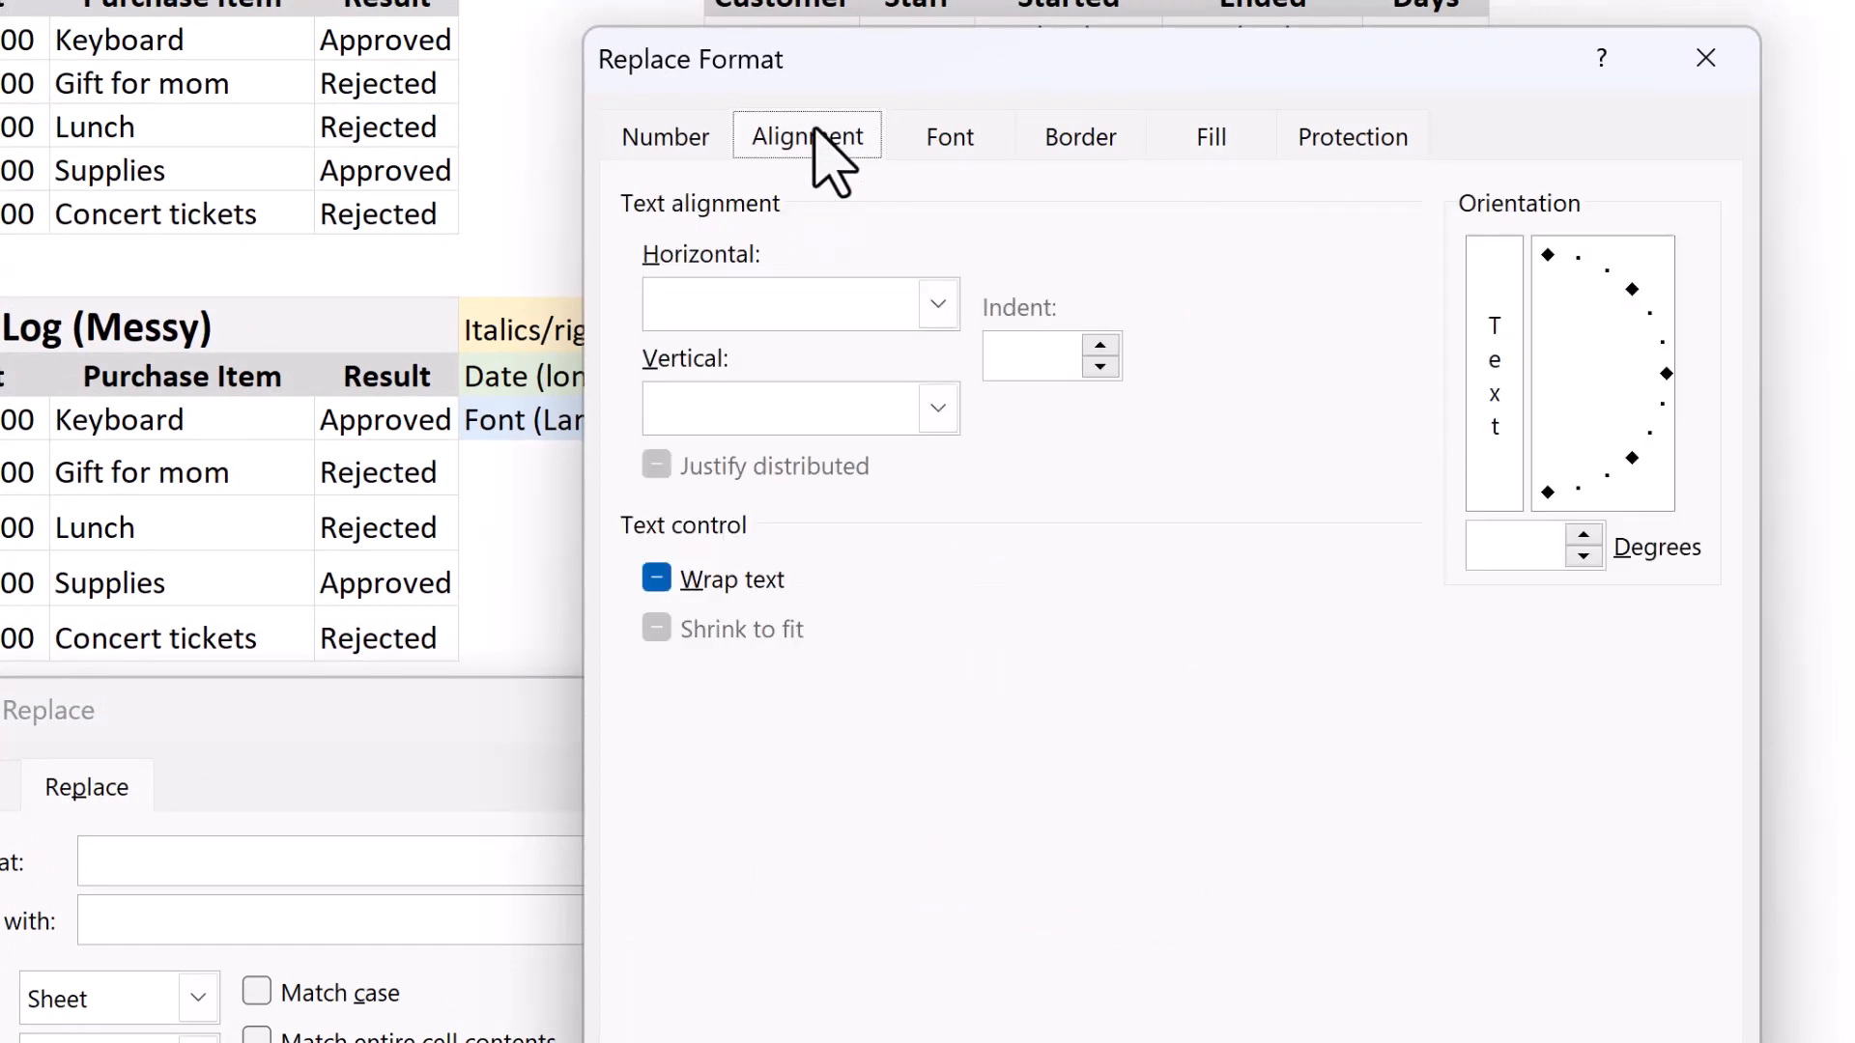
pyautogui.click(939, 305)
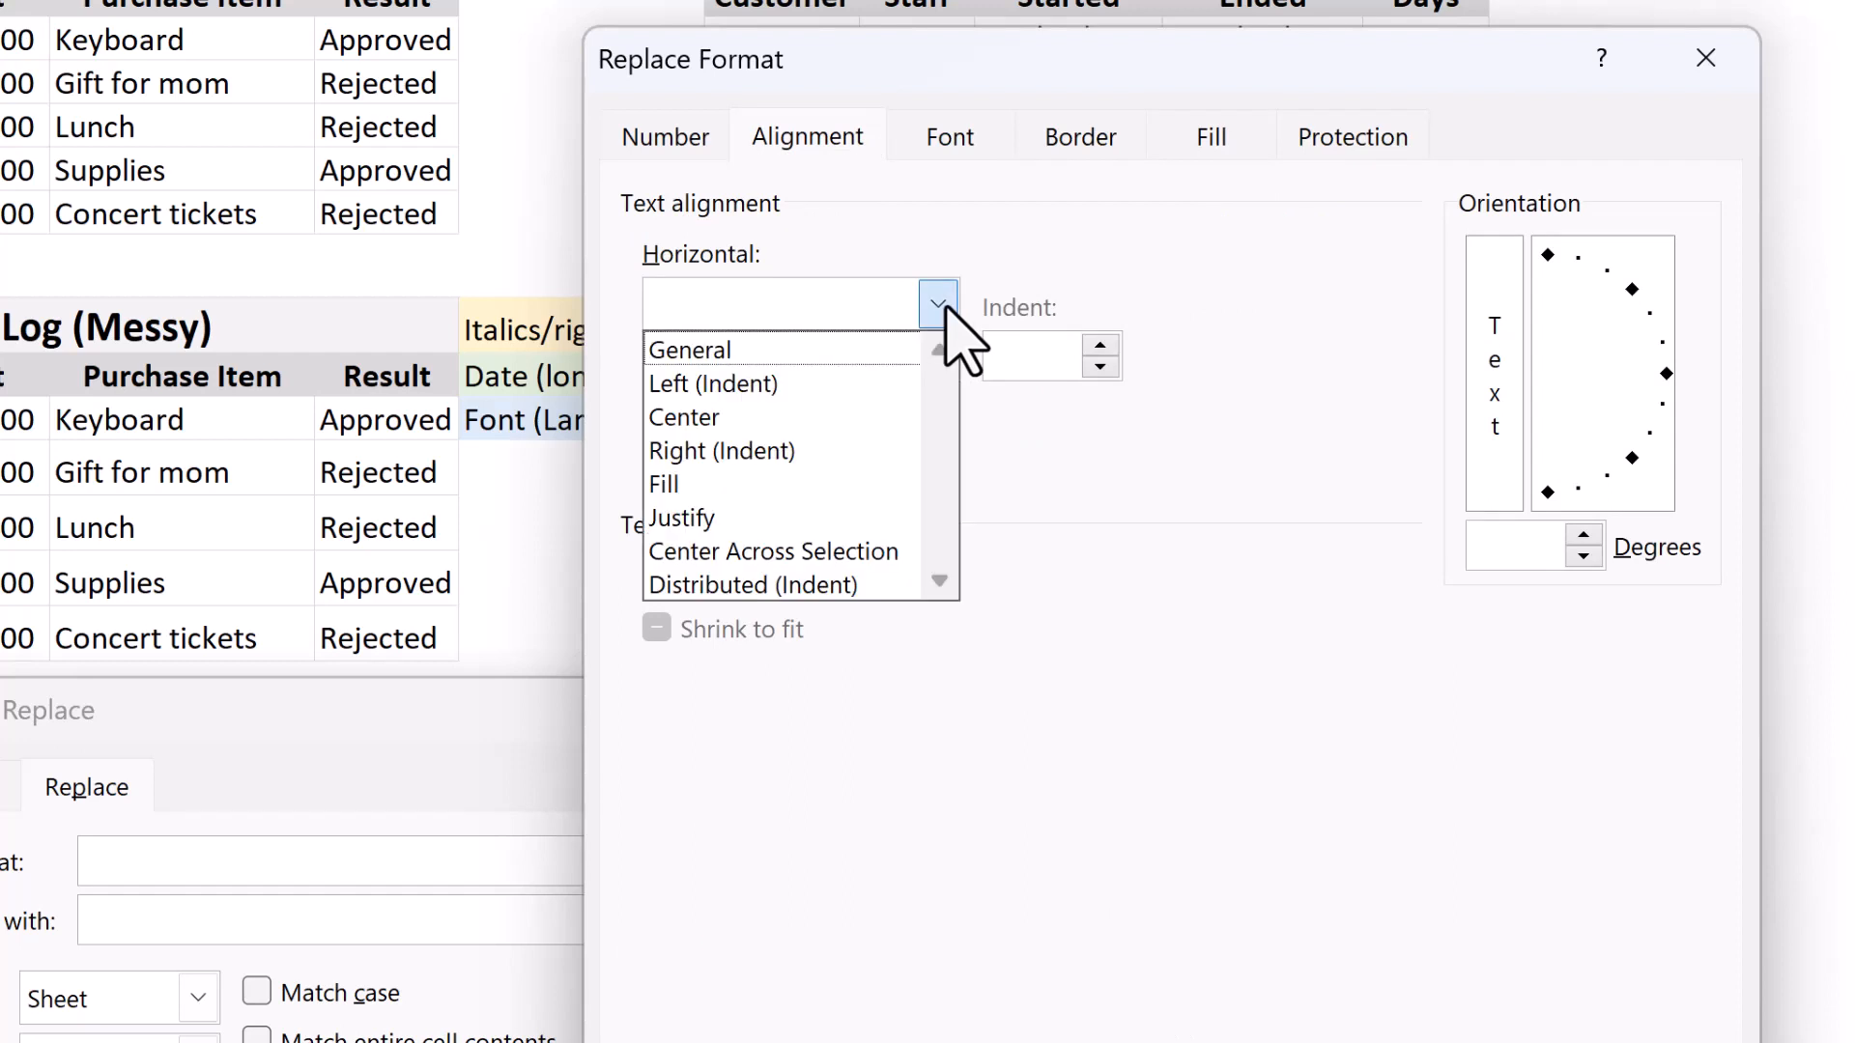
pyautogui.click(862, 387)
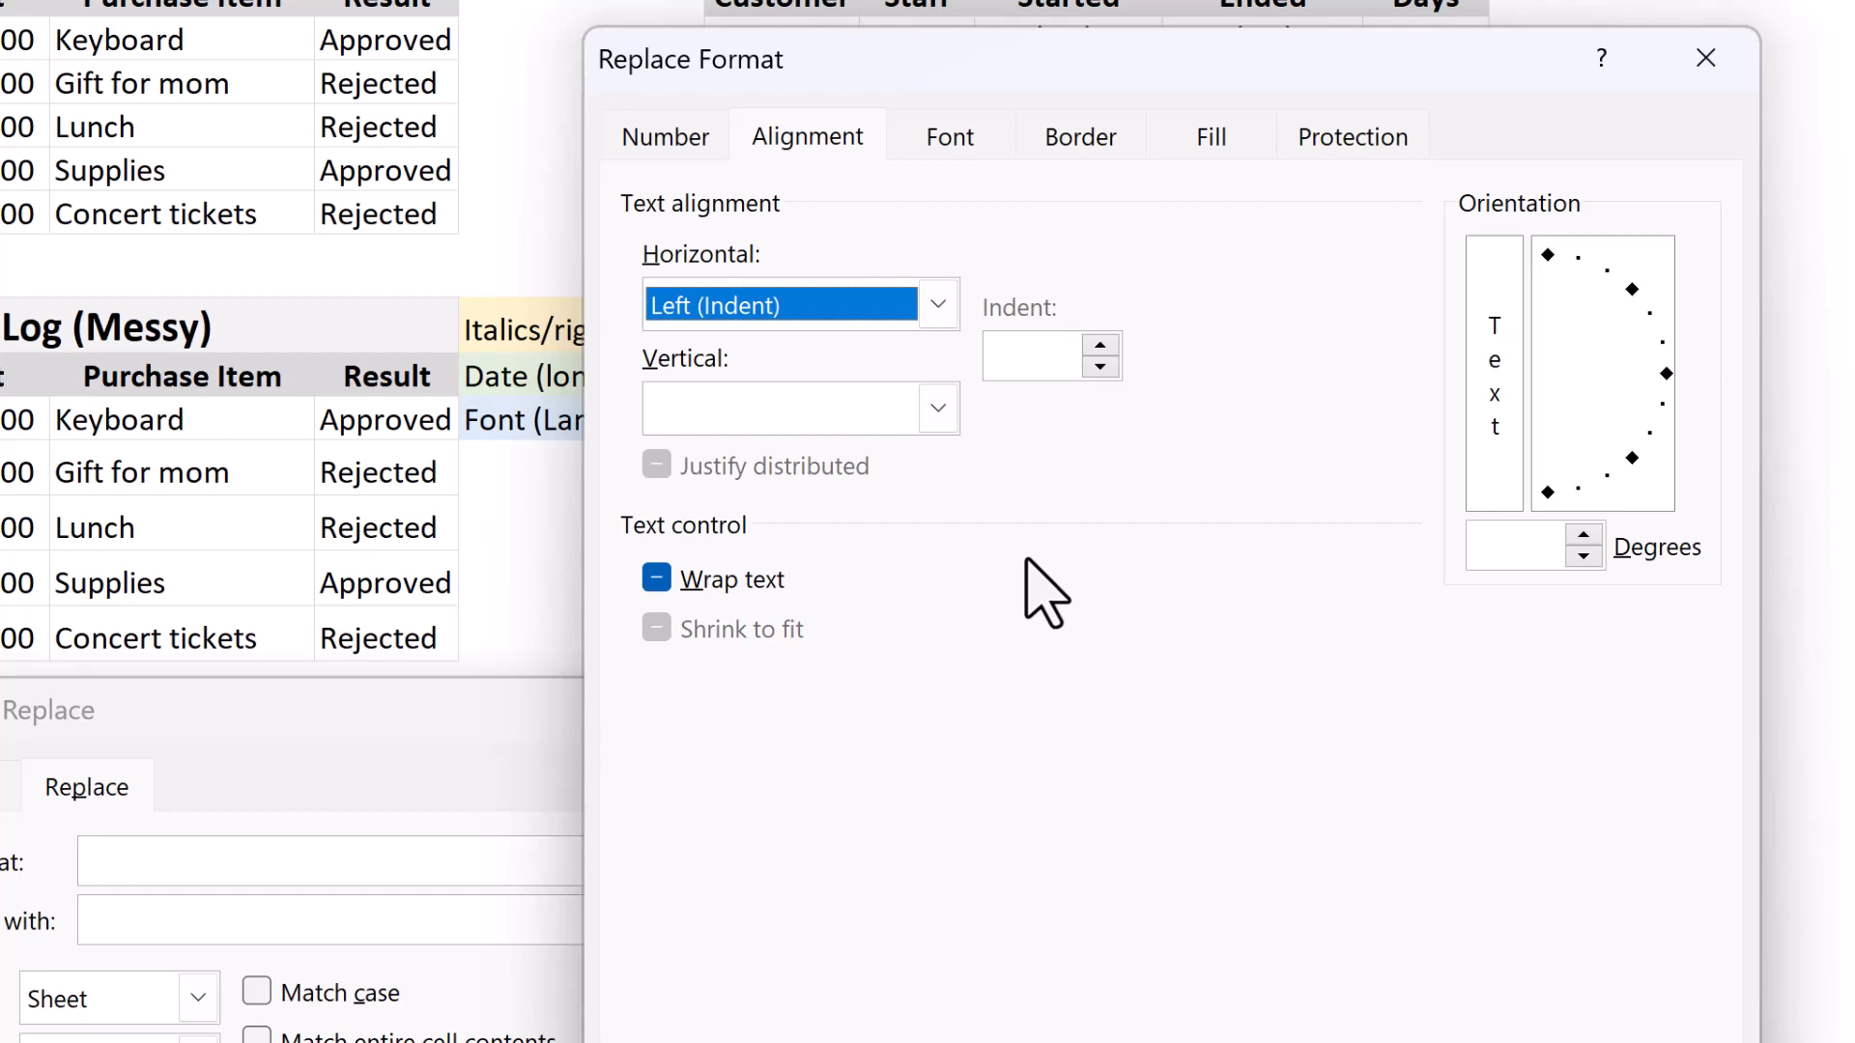
pyautogui.click(965, 136)
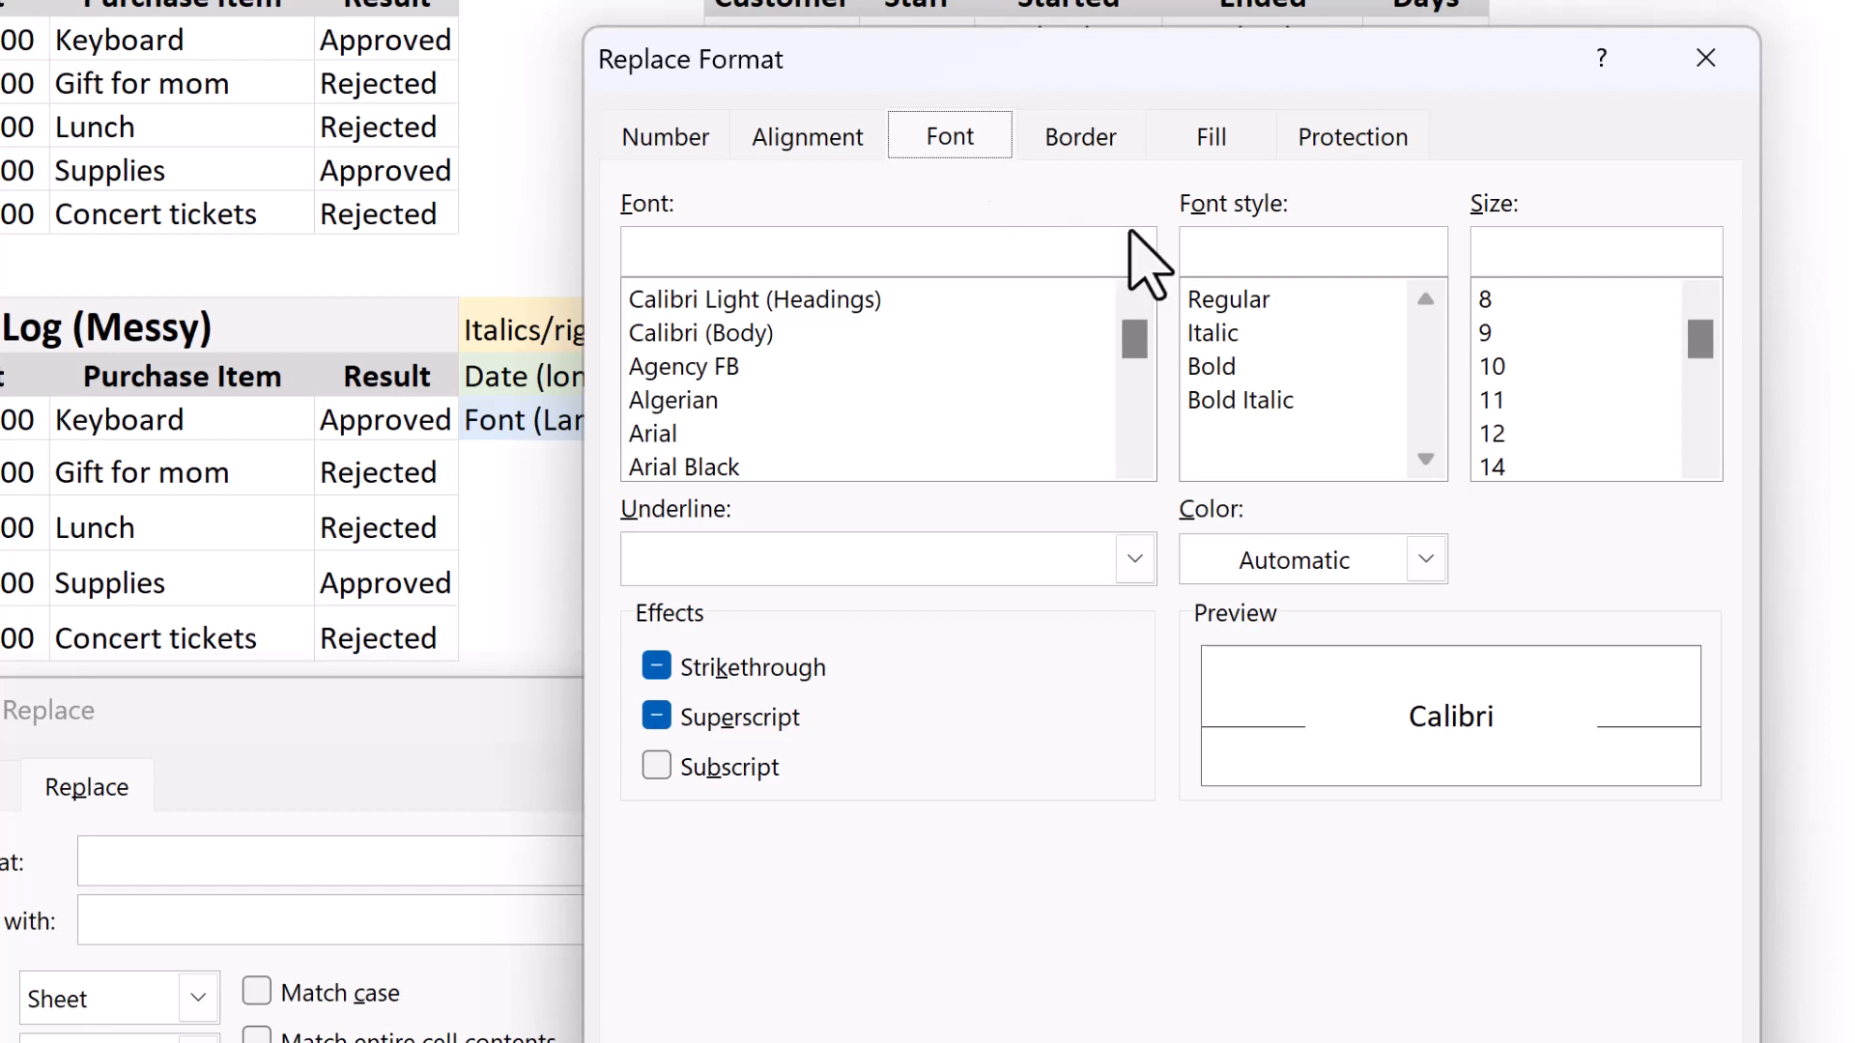
pyautogui.click(1232, 301)
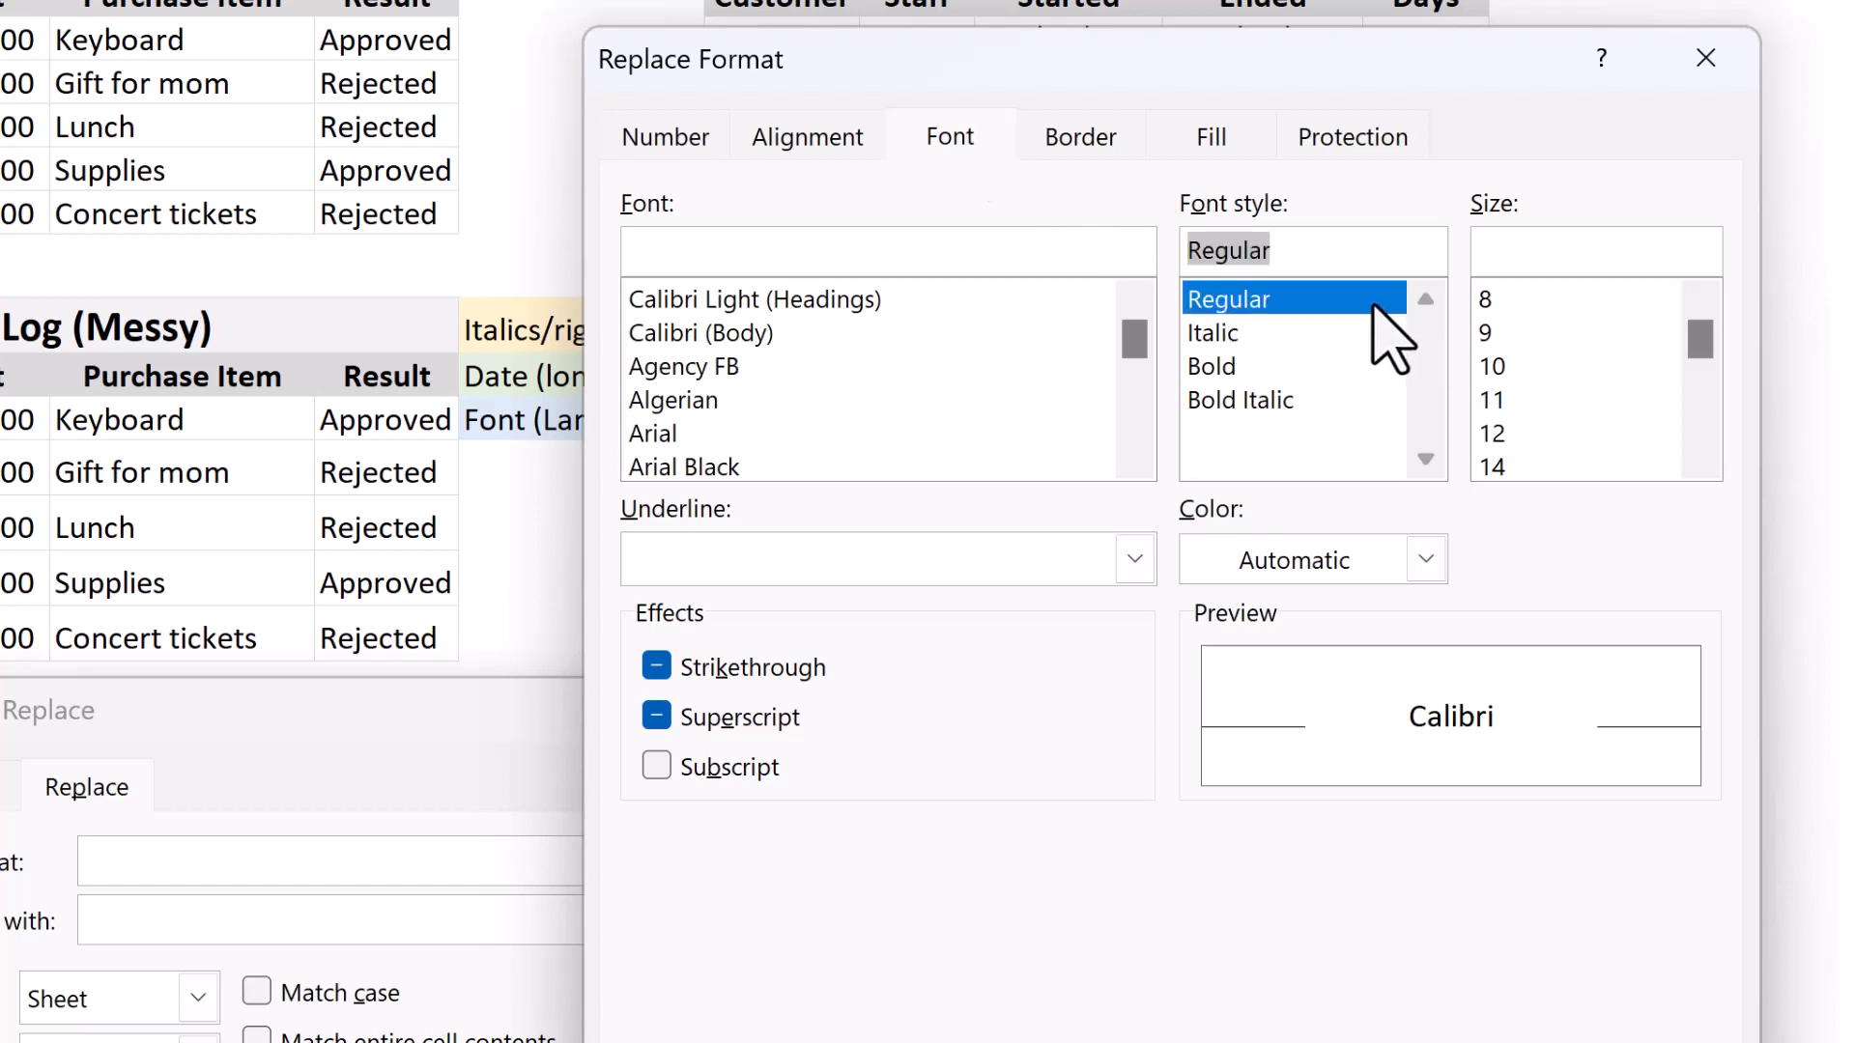
pyautogui.click(1209, 140)
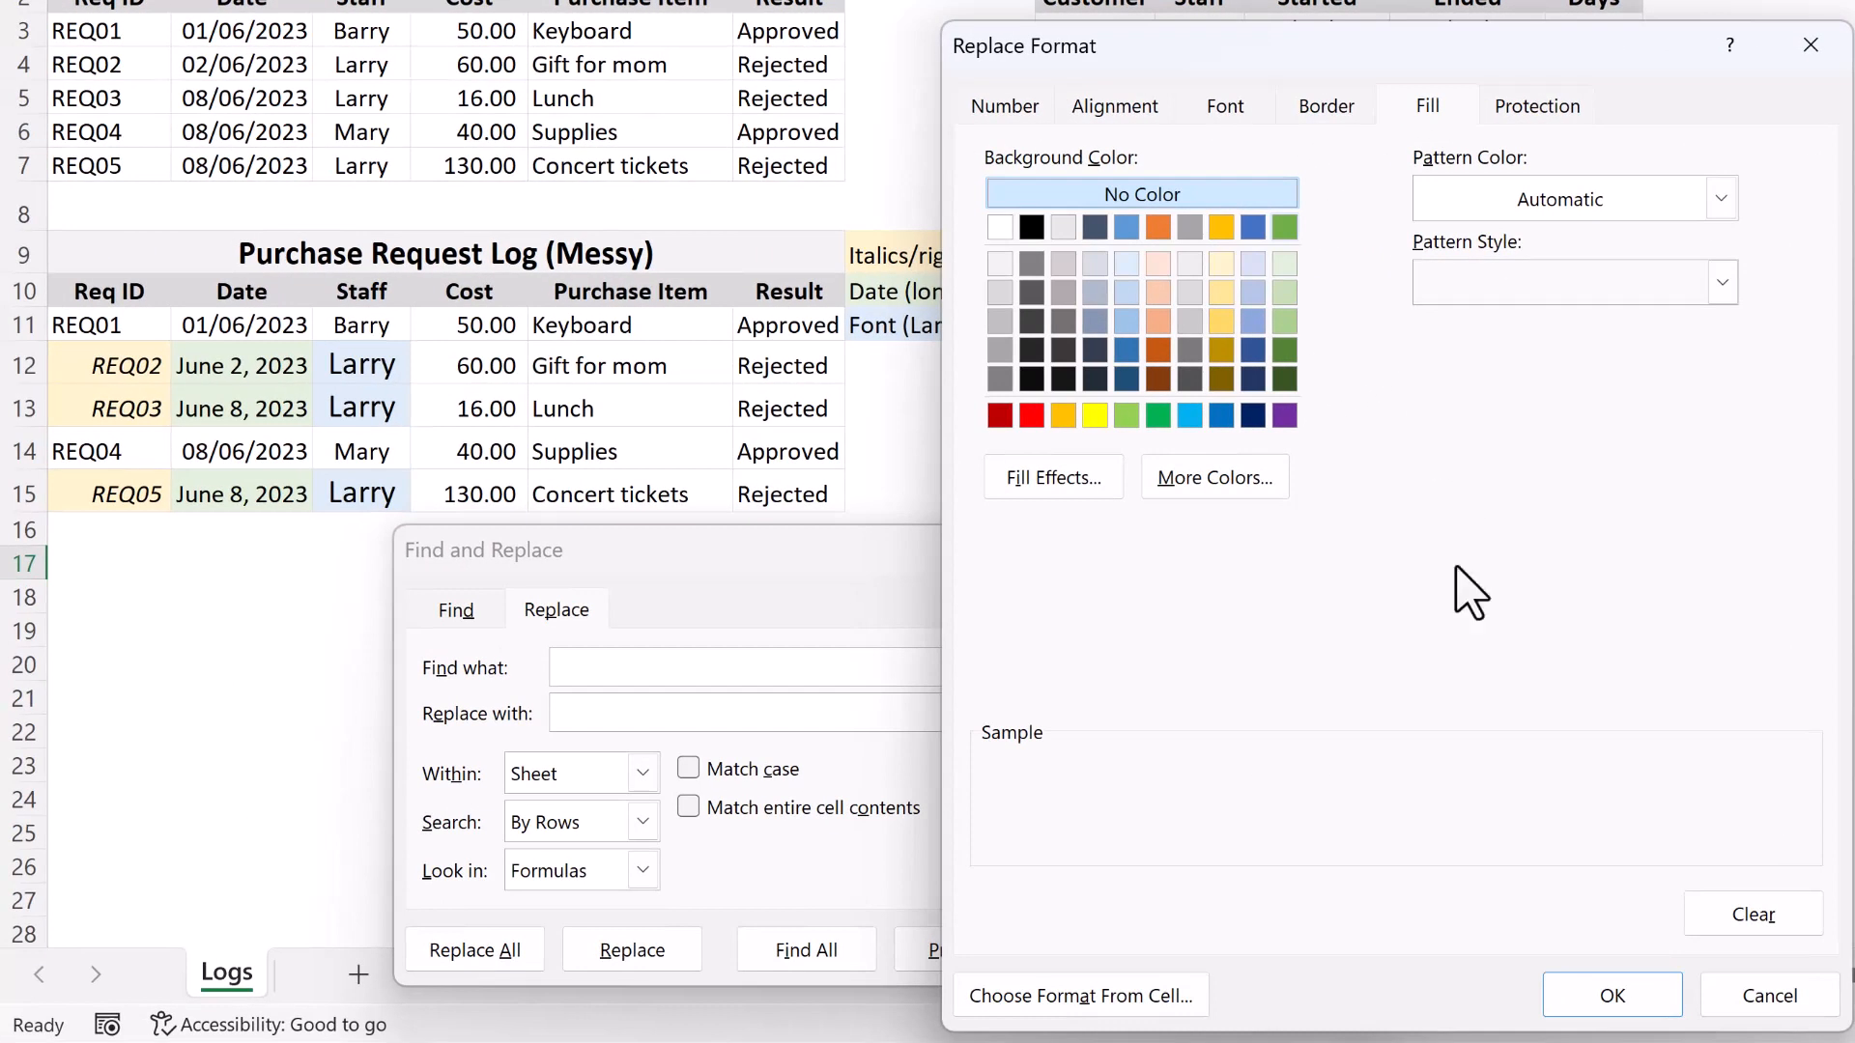
pyautogui.click(1642, 1001)
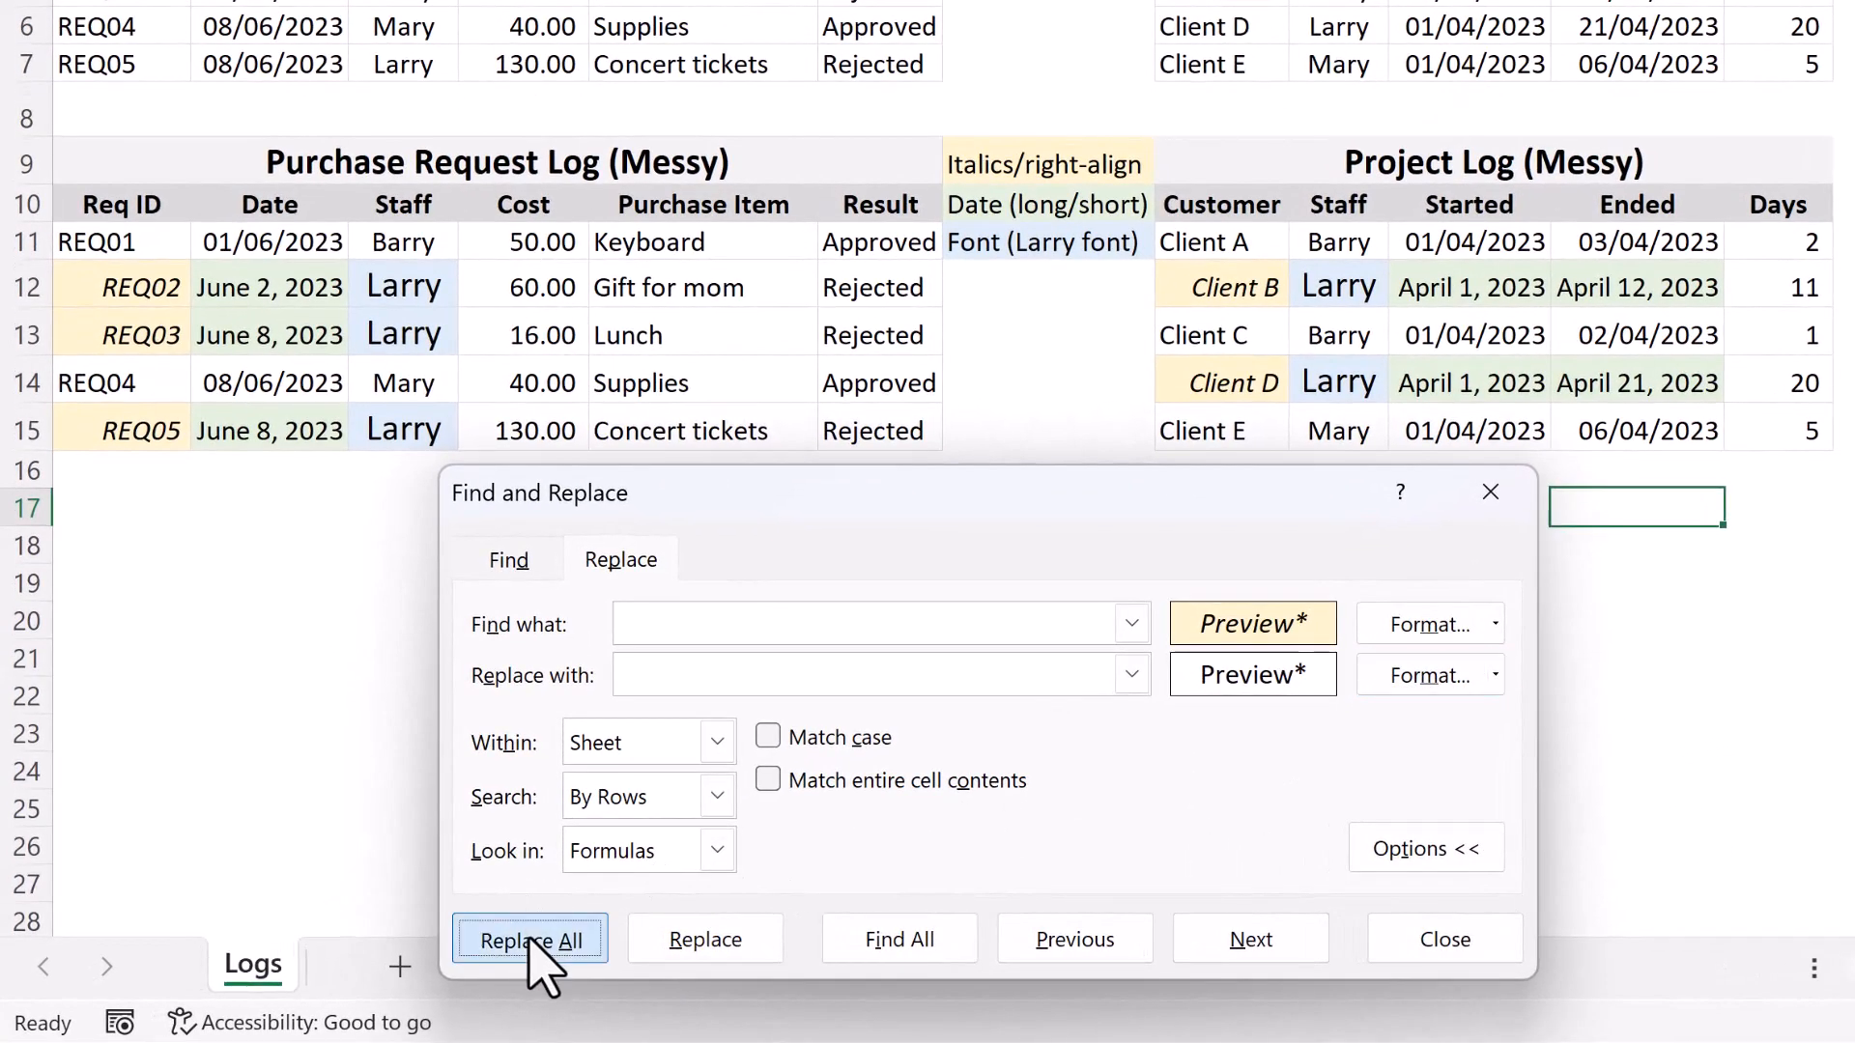
# Replace the formatting of all matching cells on the sheet, and inspect the dates in rows 12 to 14 of the messy purchase log.
pyautogui.click(531, 937)
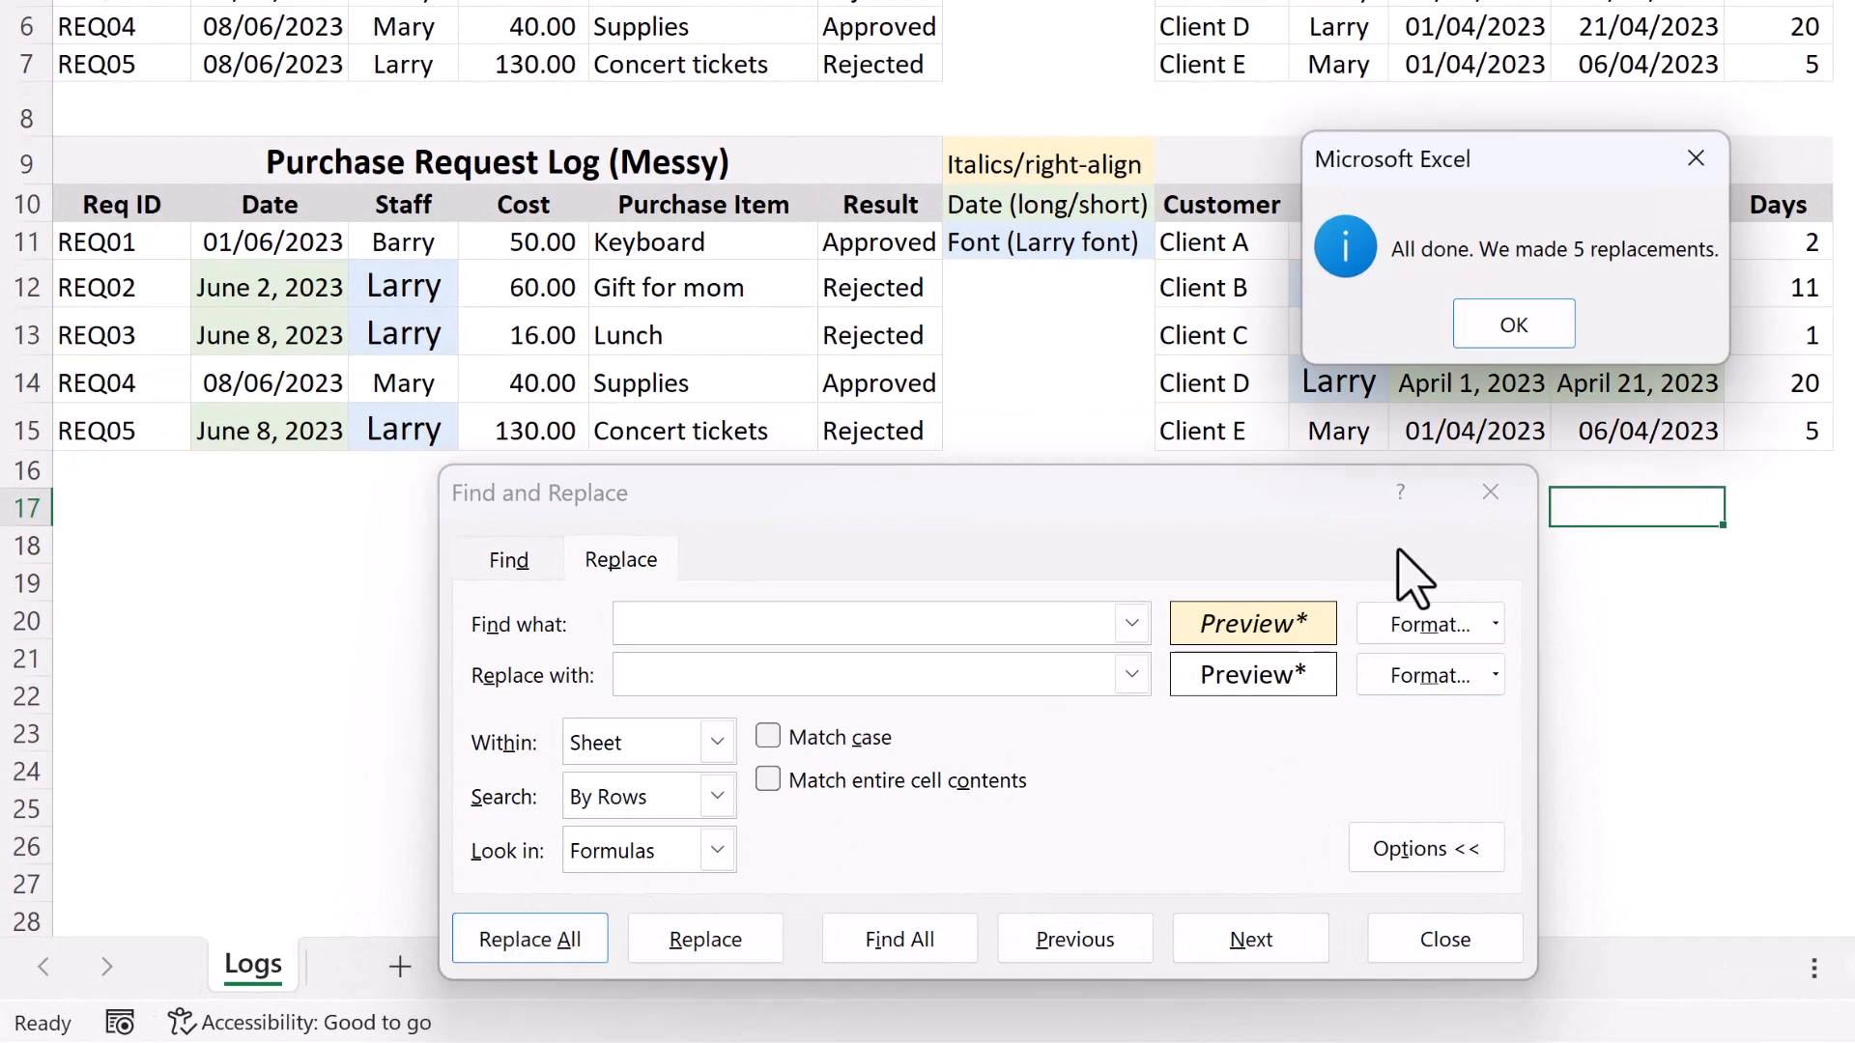
pyautogui.click(1516, 321)
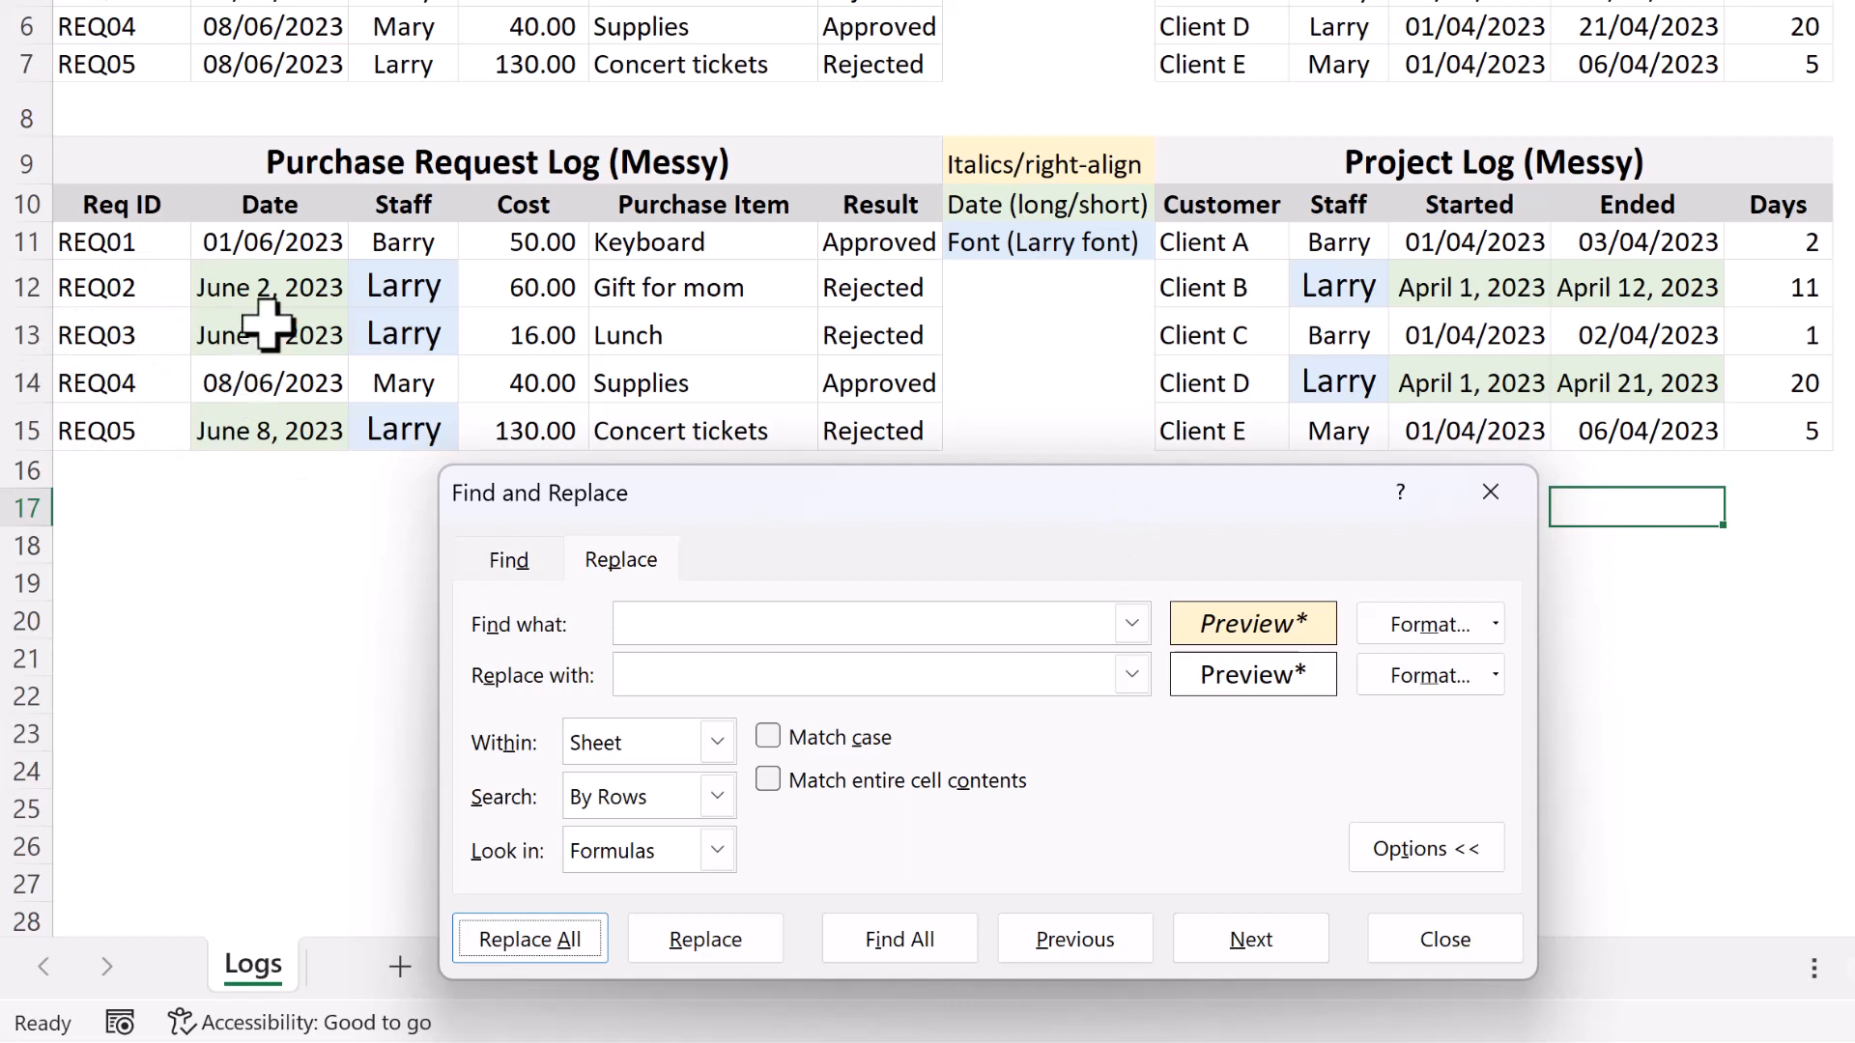
pyautogui.click(273, 290)
pyautogui.click(291, 330)
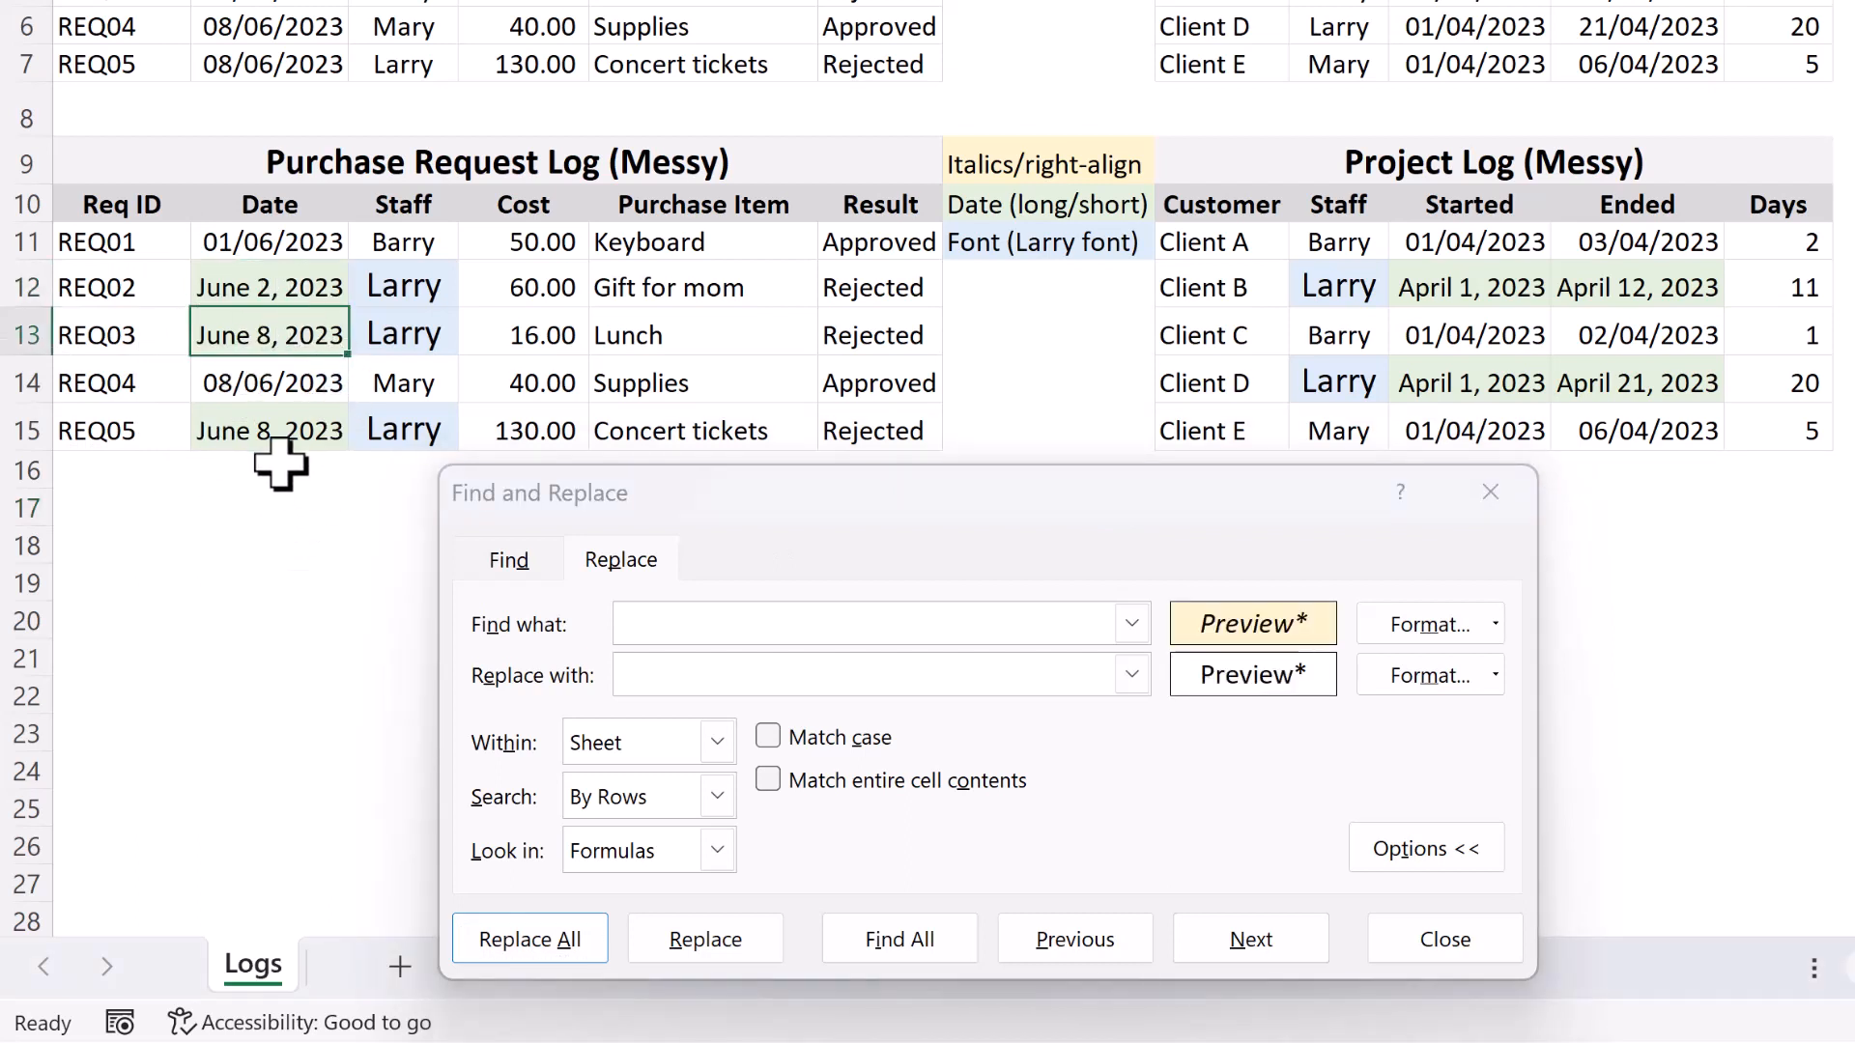
pyautogui.click(273, 384)
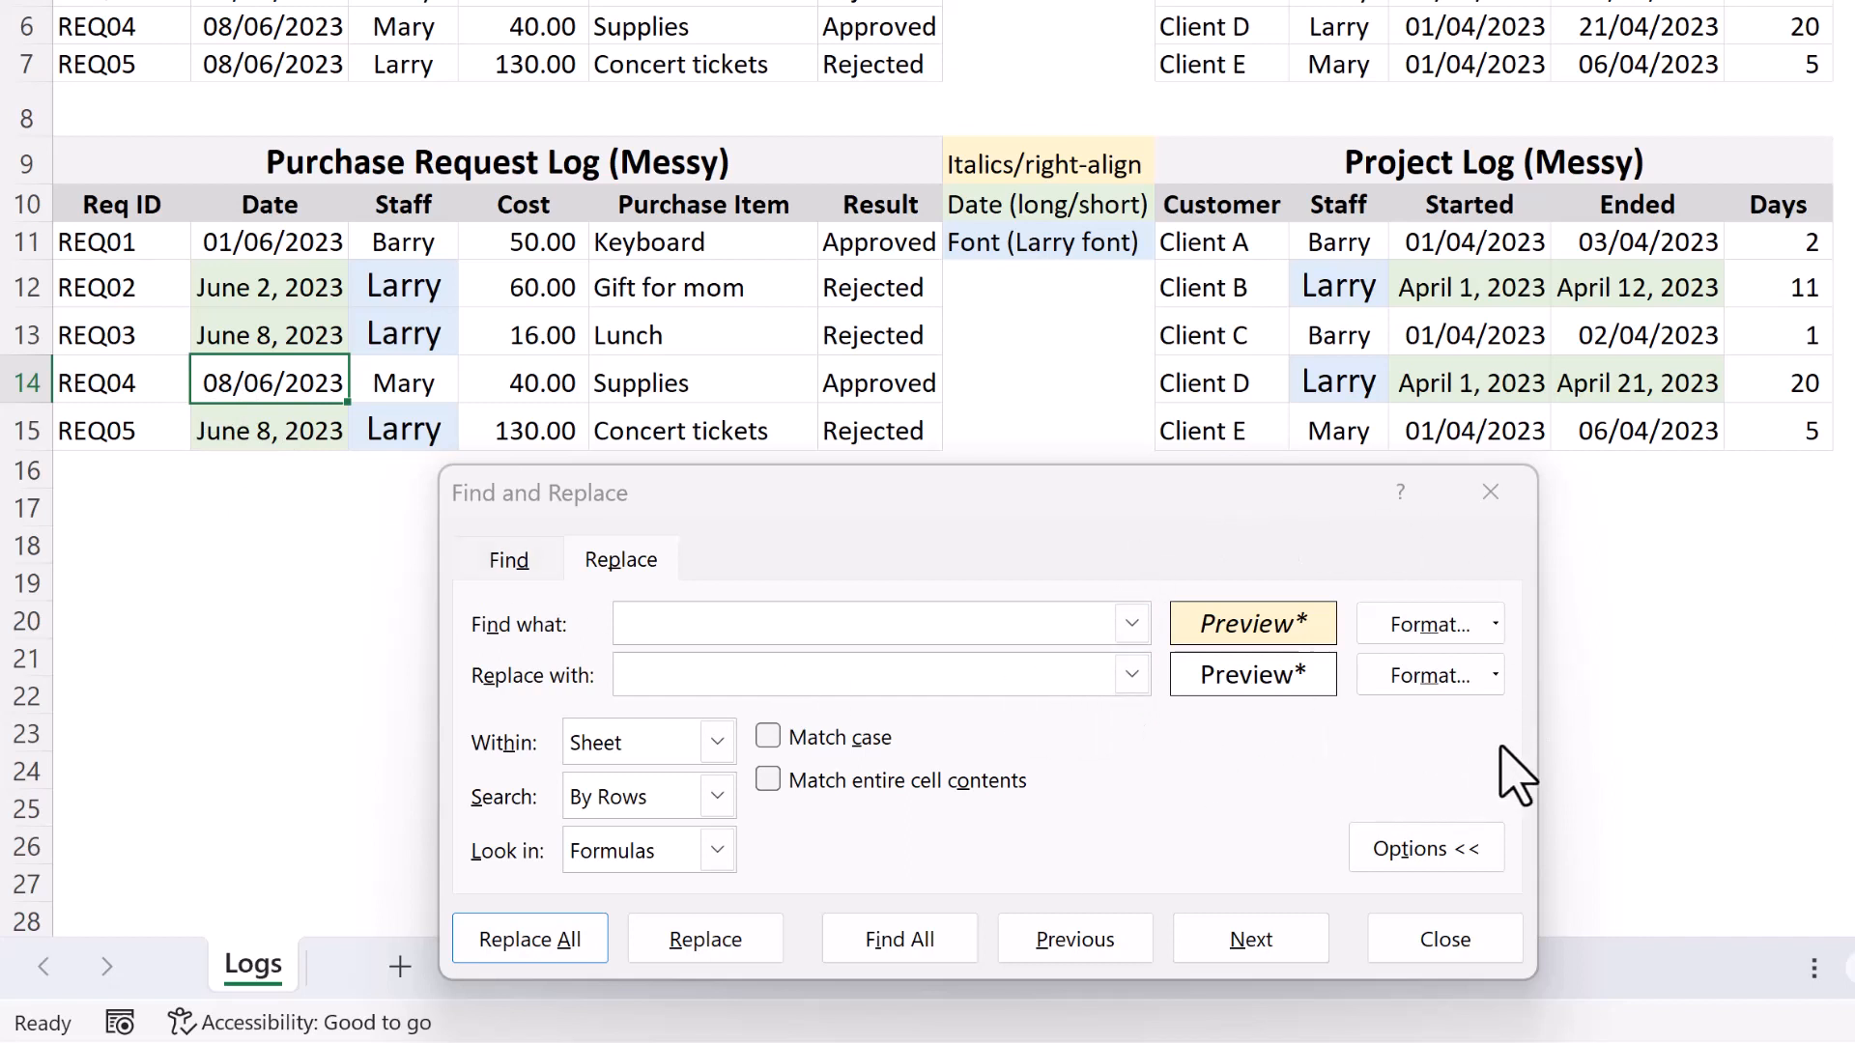
# Clear both the find format and the replace format criteria.
pyautogui.click(1496, 624)
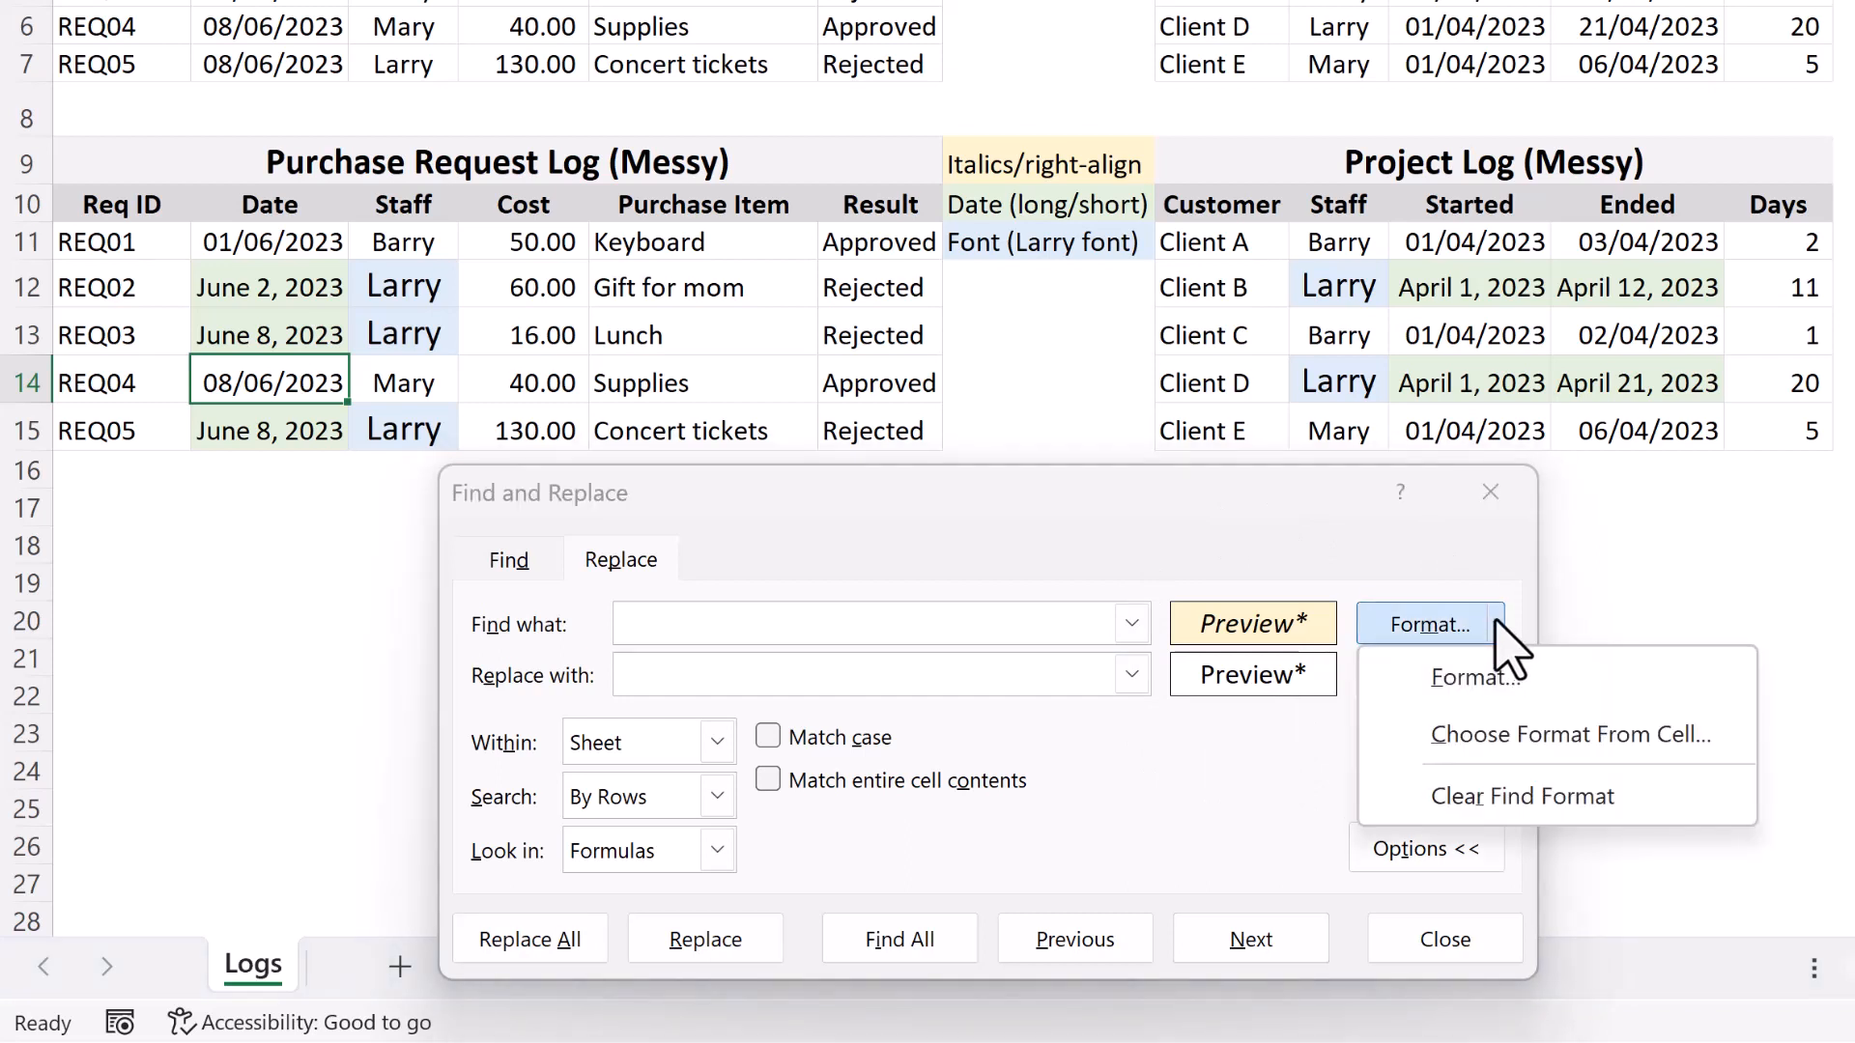
pyautogui.click(1663, 794)
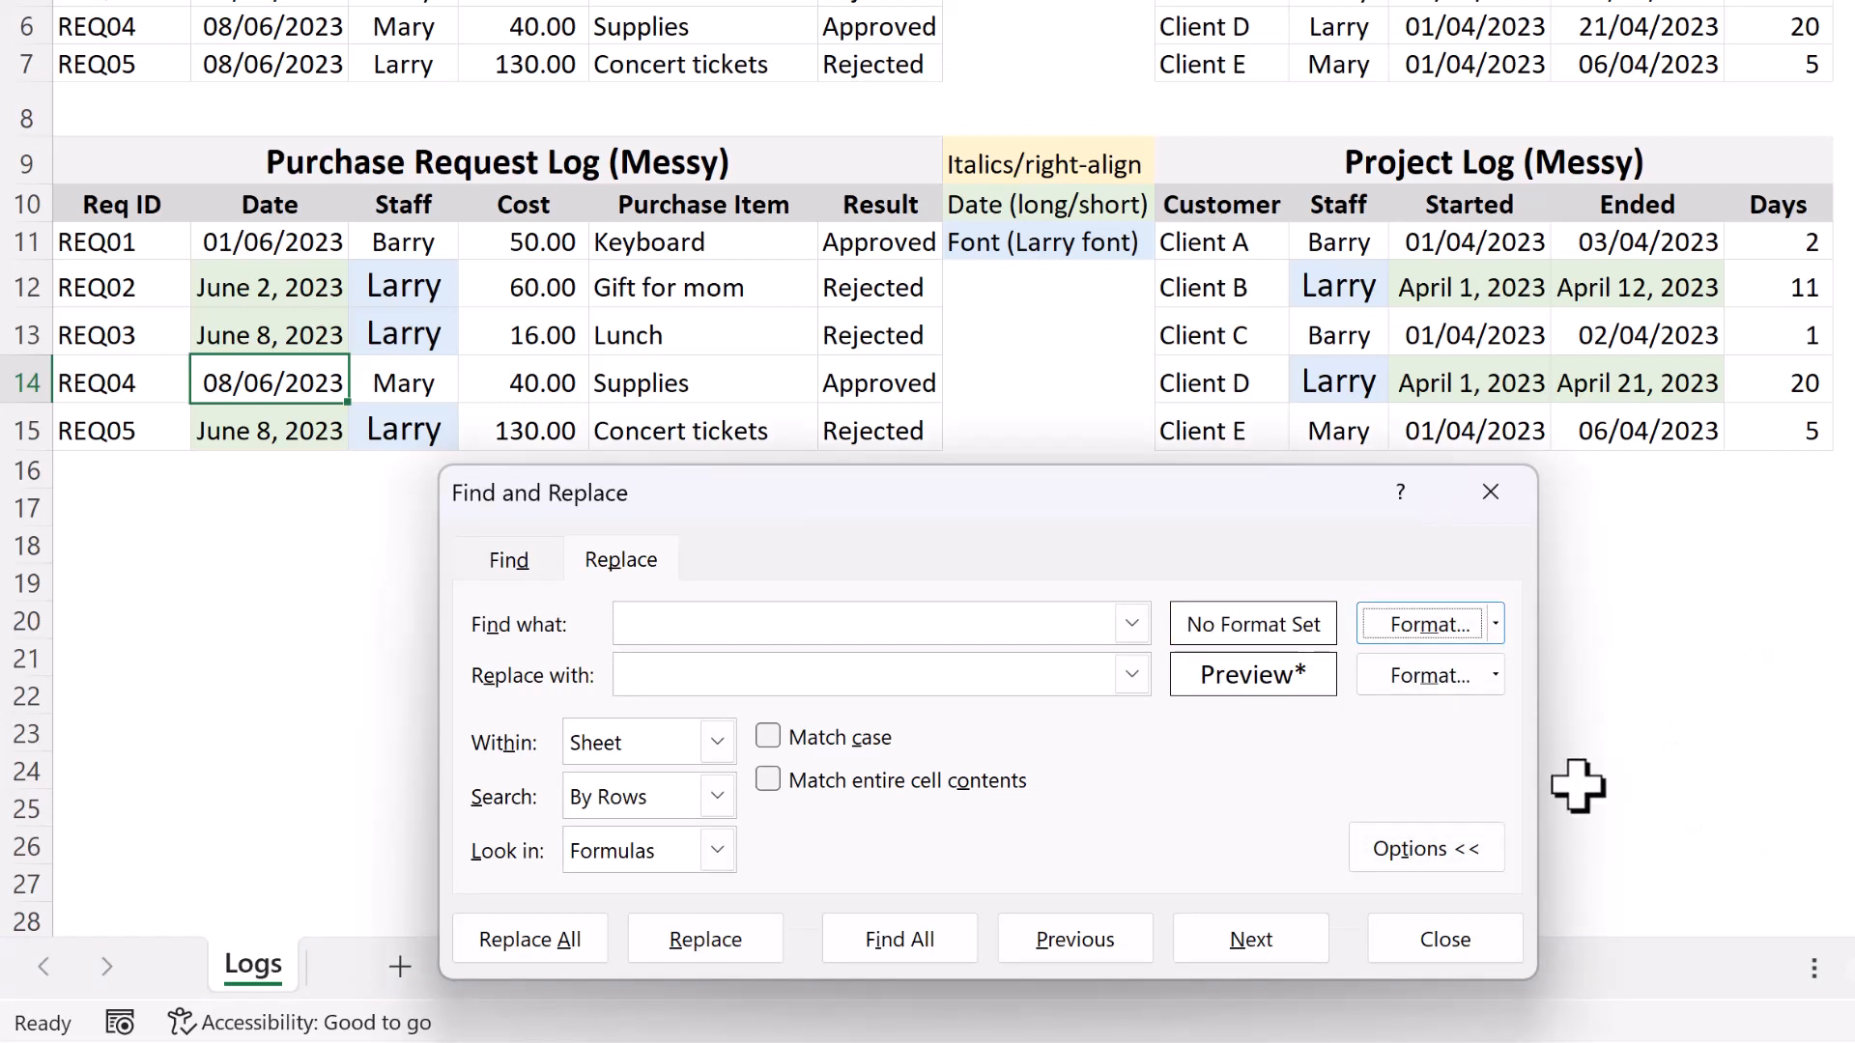
pyautogui.click(1497, 682)
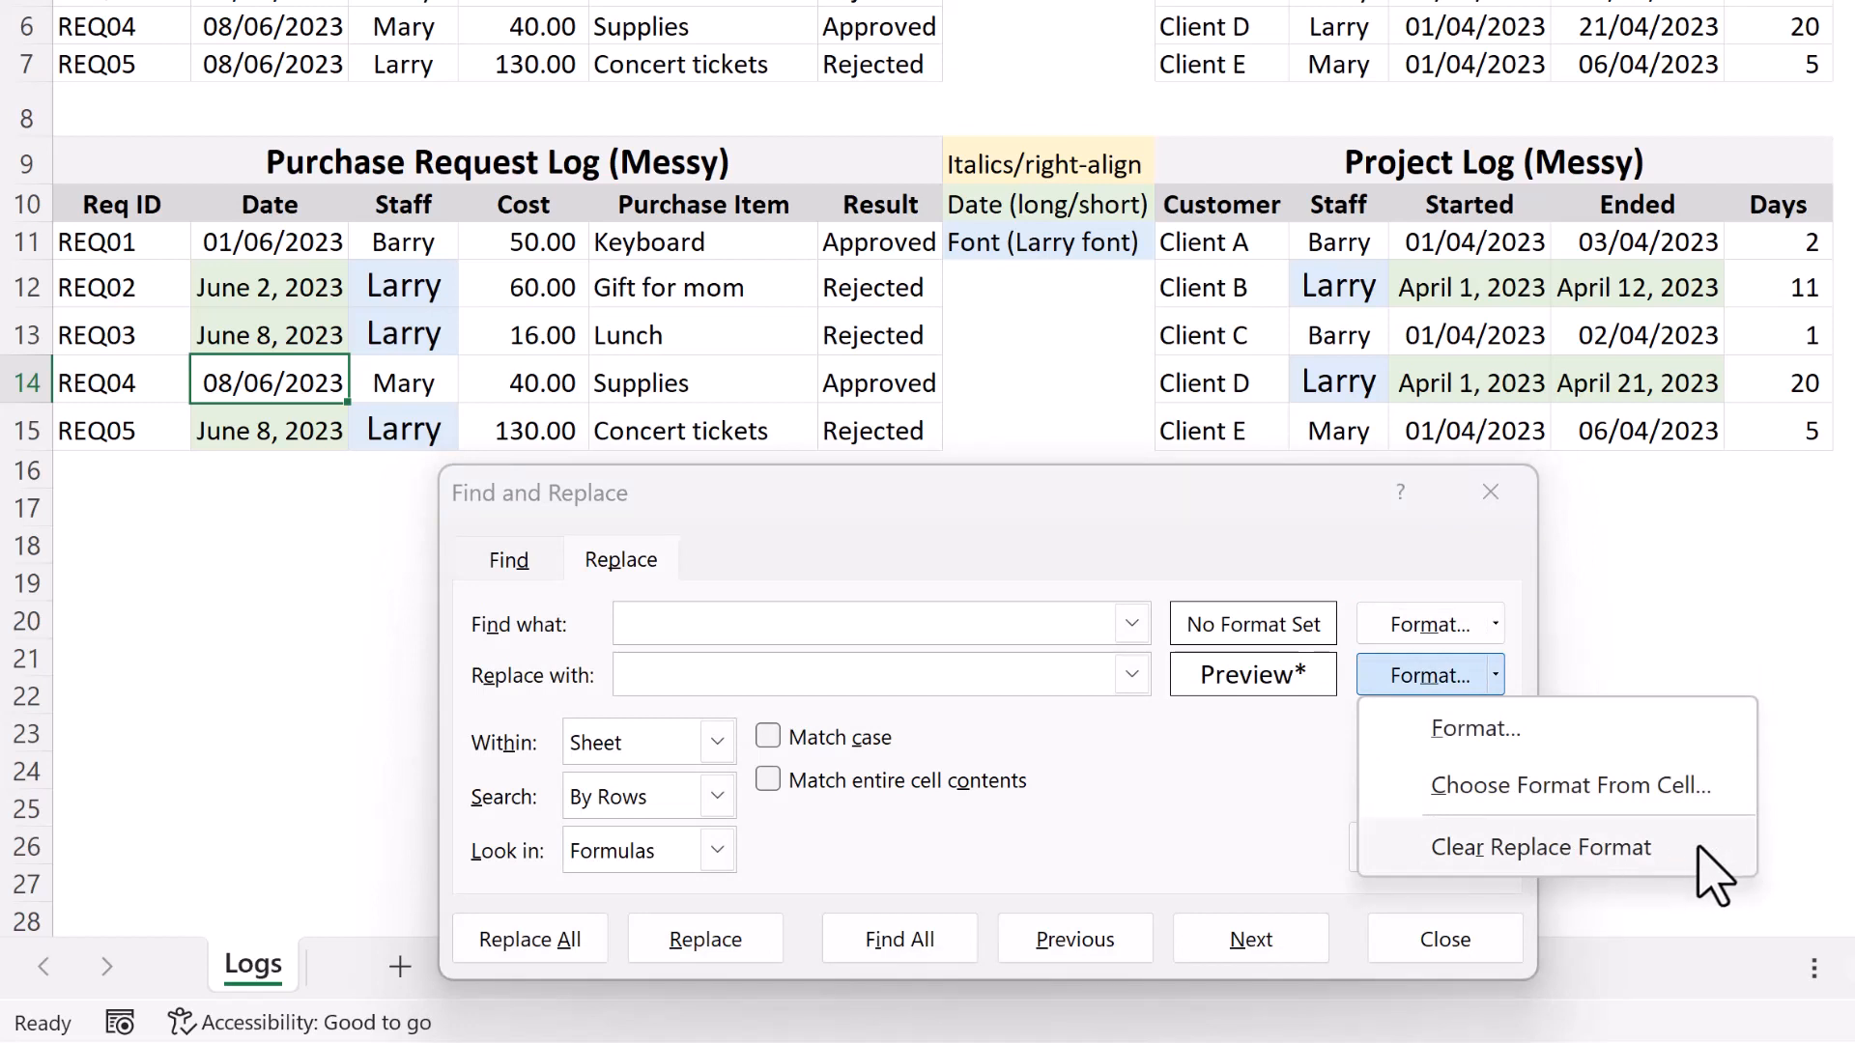
pyautogui.click(1712, 875)
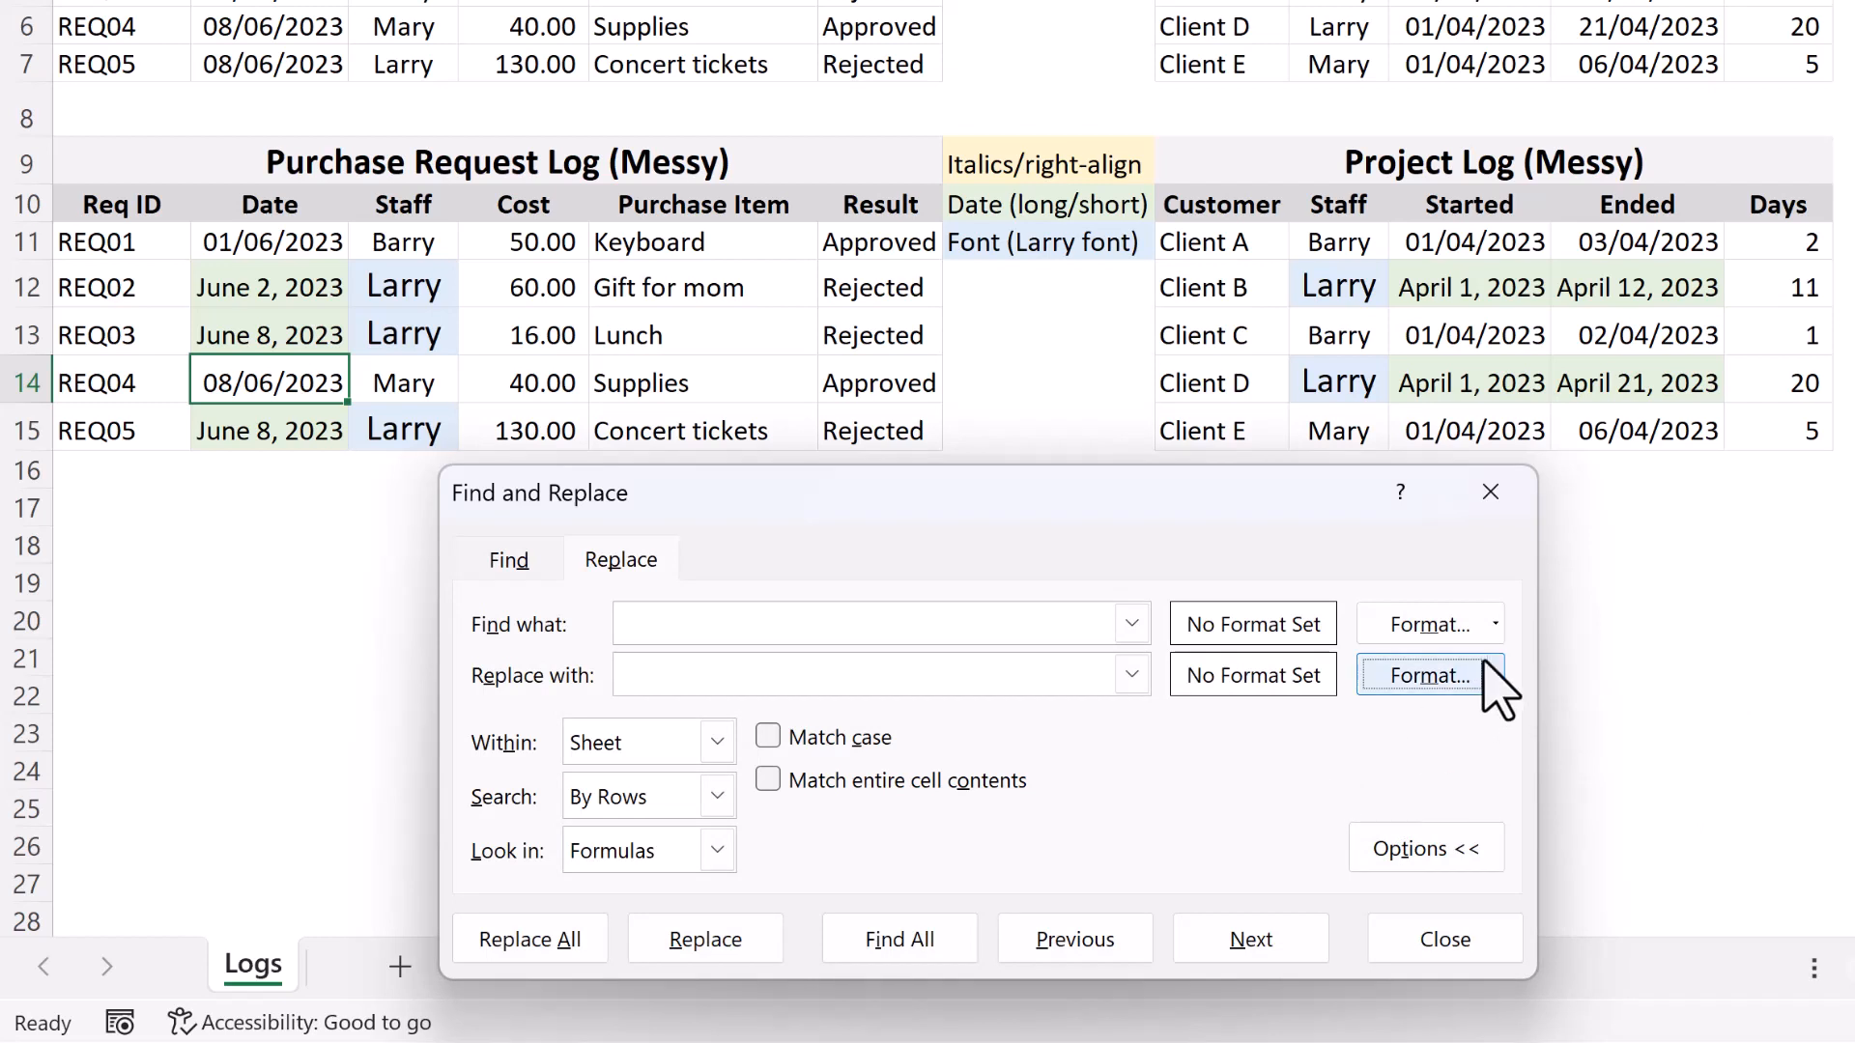
# Pick up the find format from the REQ02 date cell in the messy purchase request log.
pyautogui.click(1496, 624)
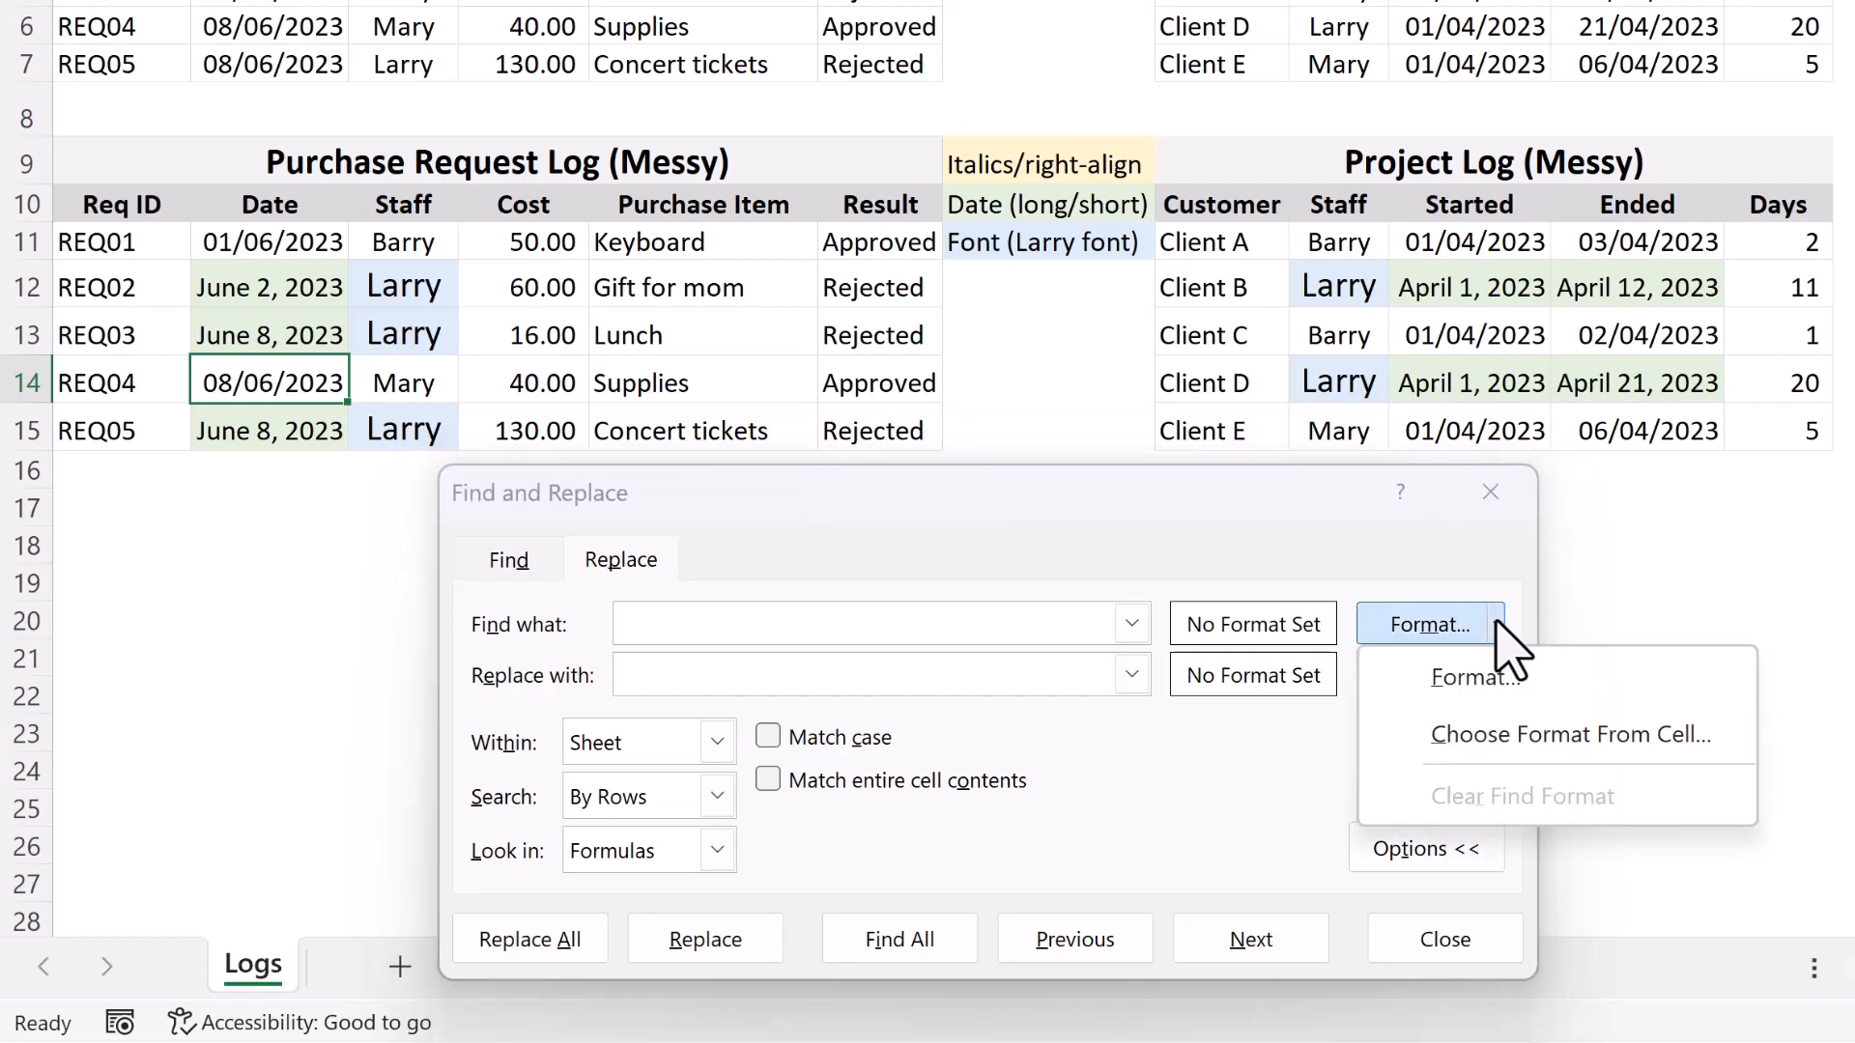
pyautogui.click(1523, 737)
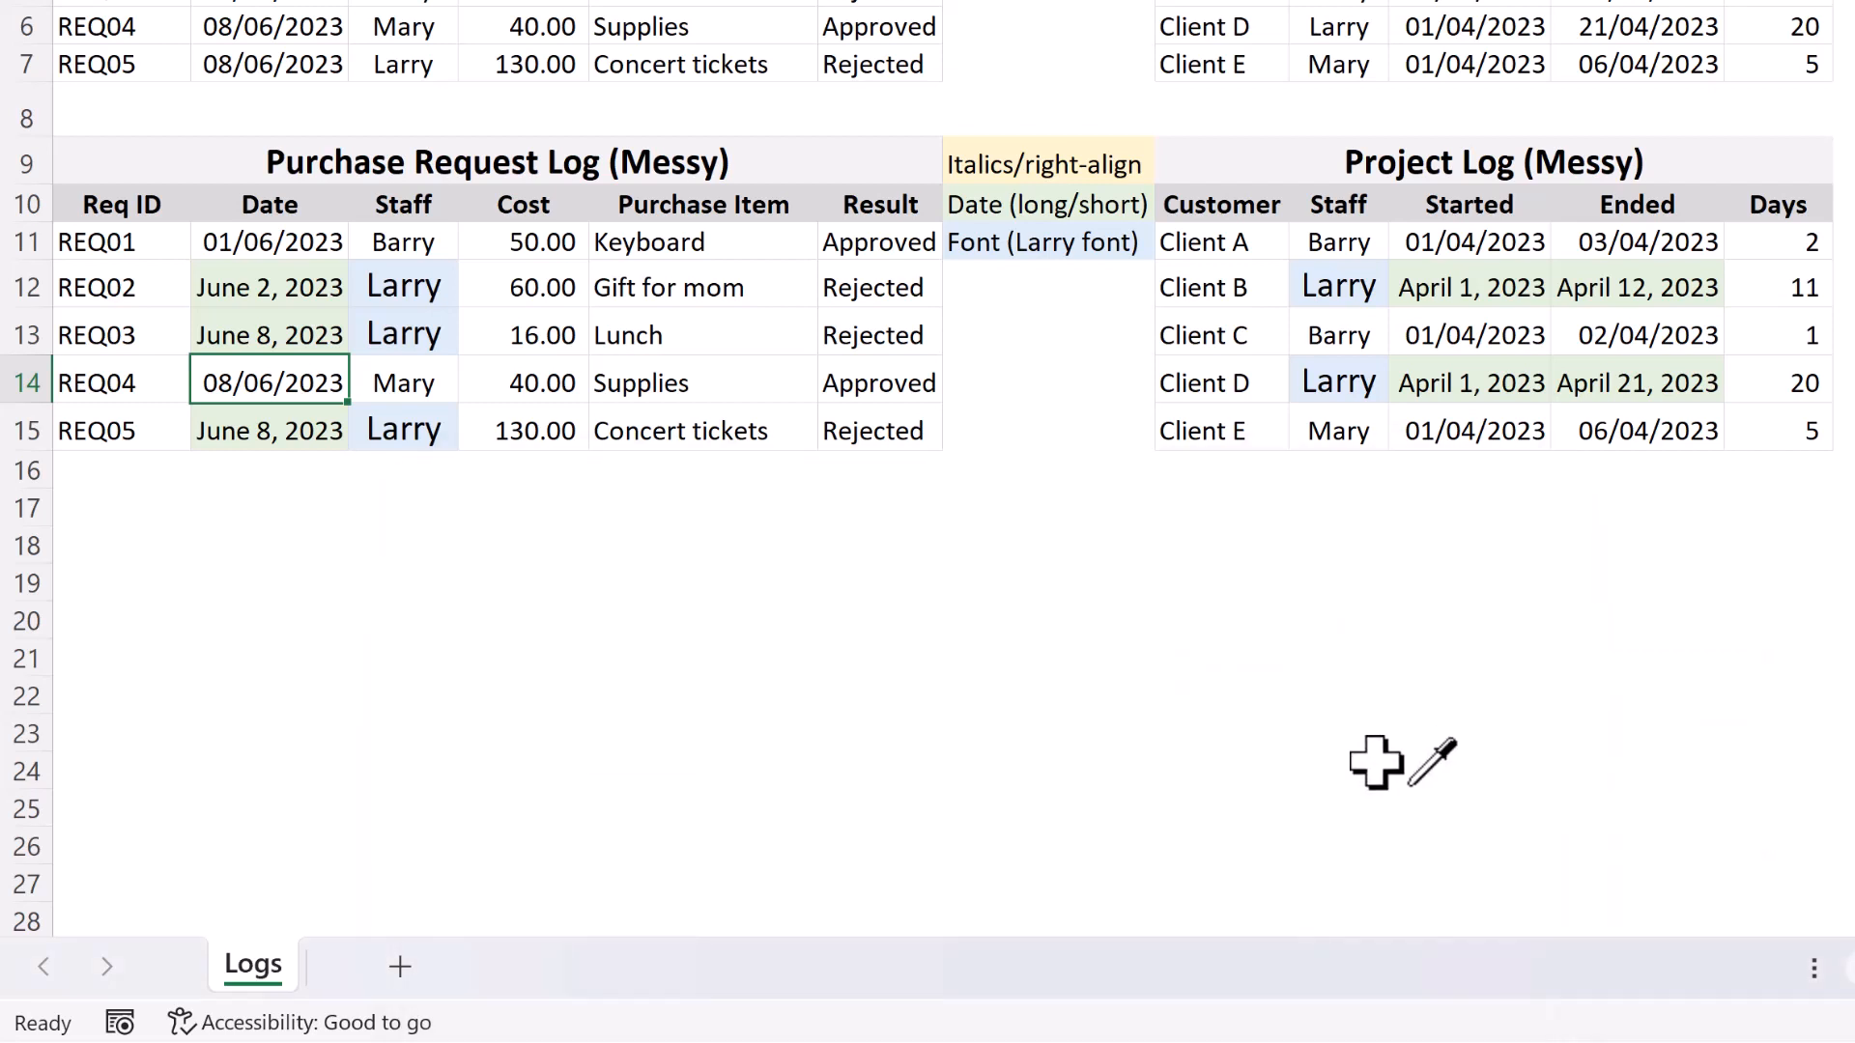
pyautogui.click(276, 288)
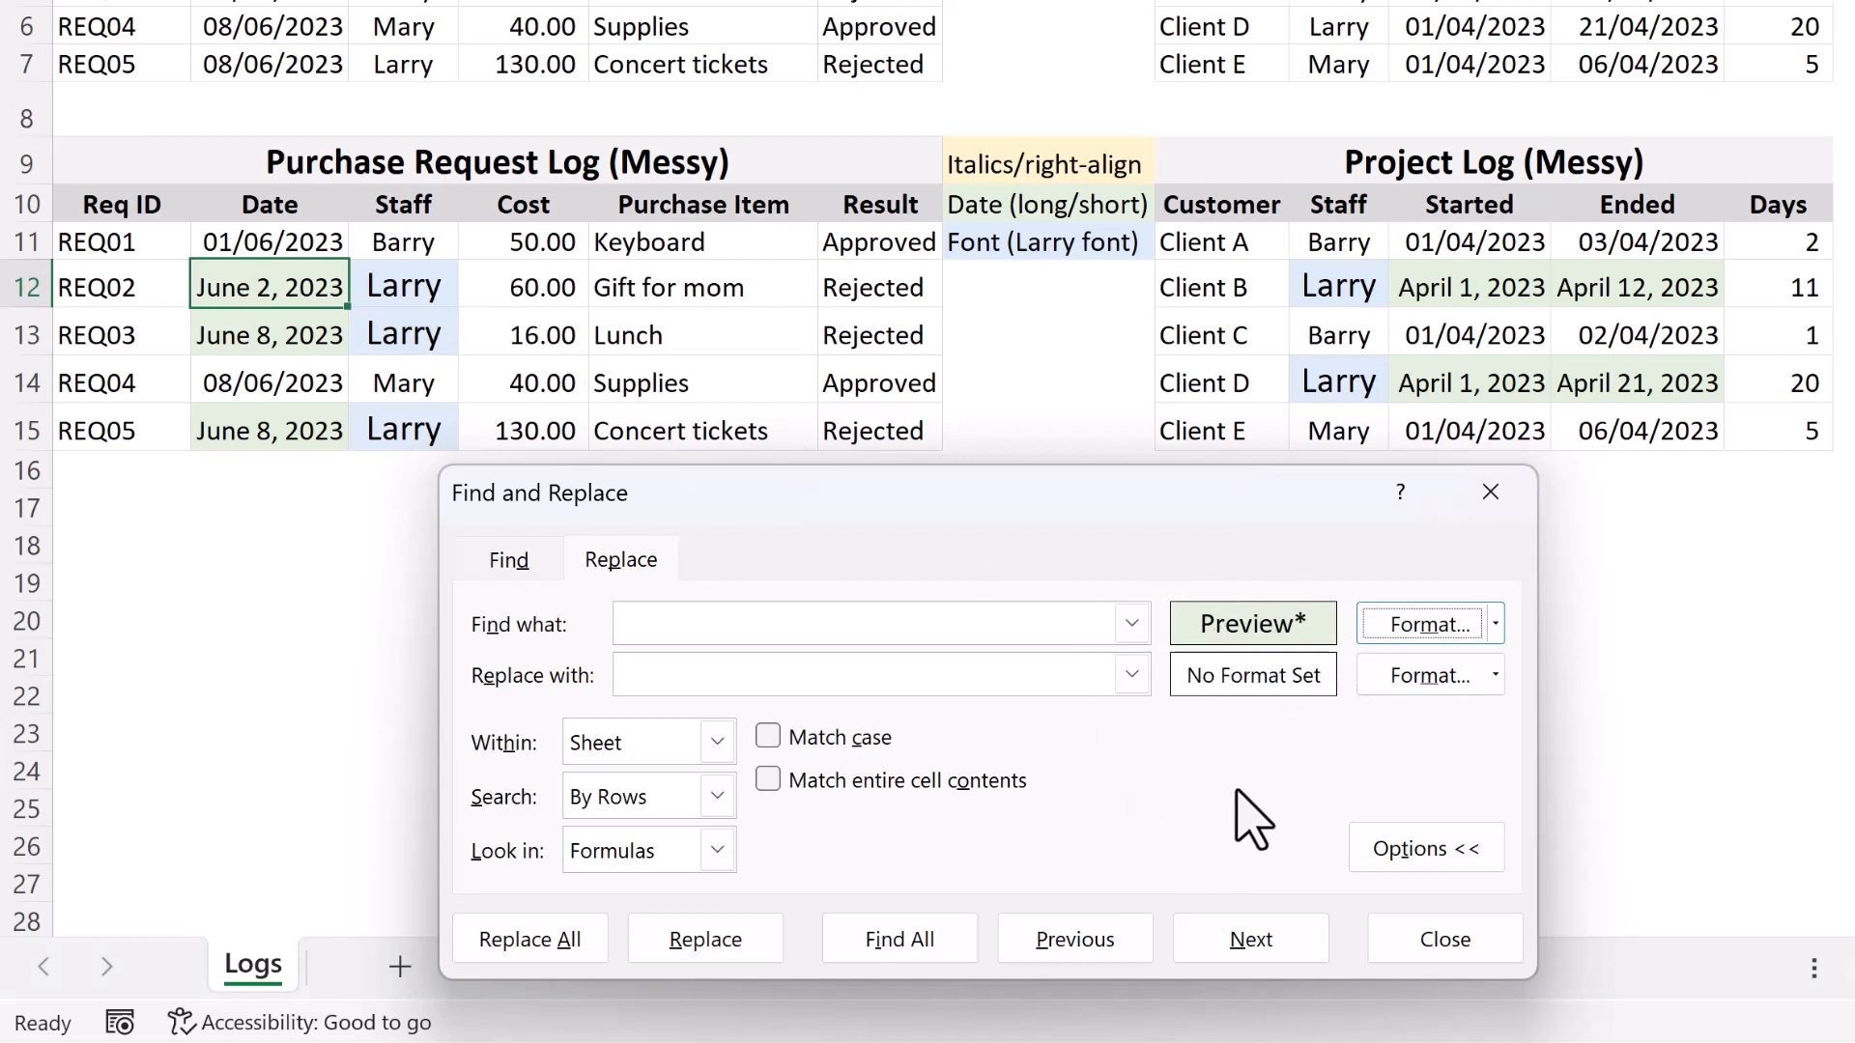
# Set the replacement number format to the Date type 14/03/2012 without the asterisk.
pyautogui.click(1497, 674)
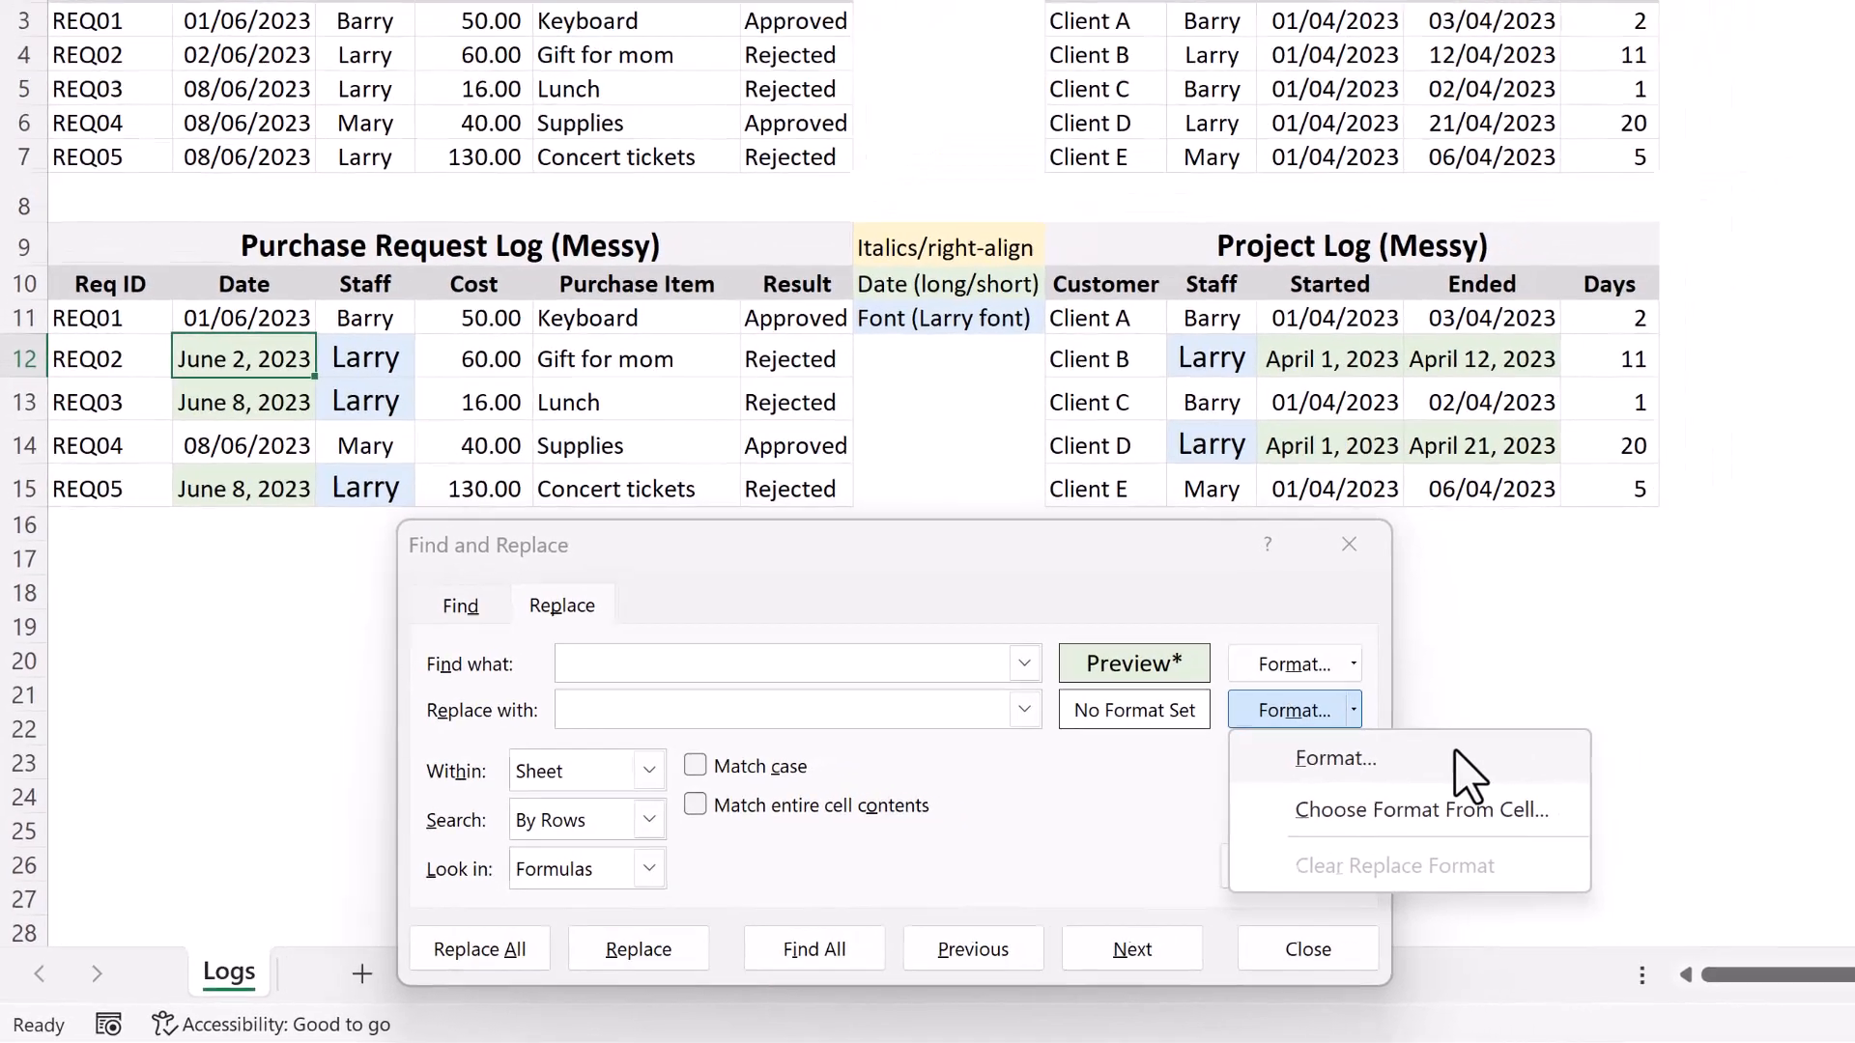
pyautogui.click(1604, 724)
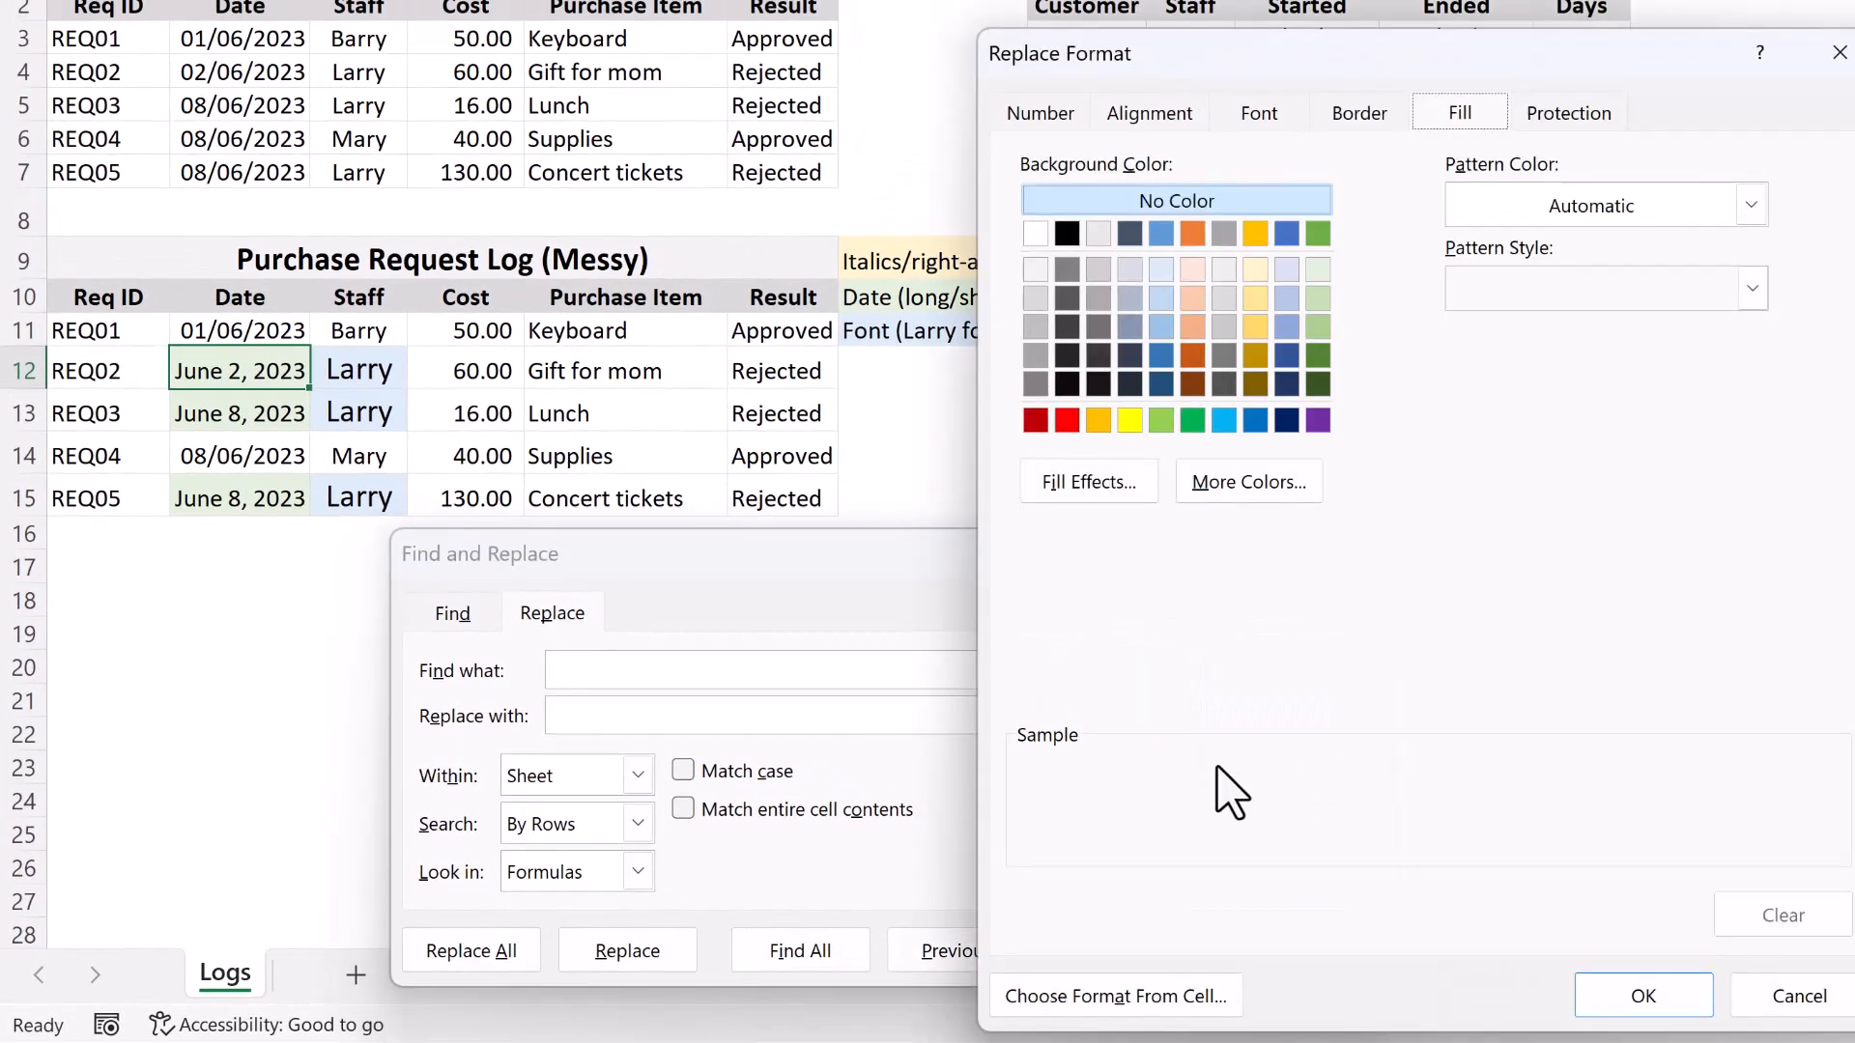
pyautogui.click(1050, 116)
pyautogui.click(1053, 302)
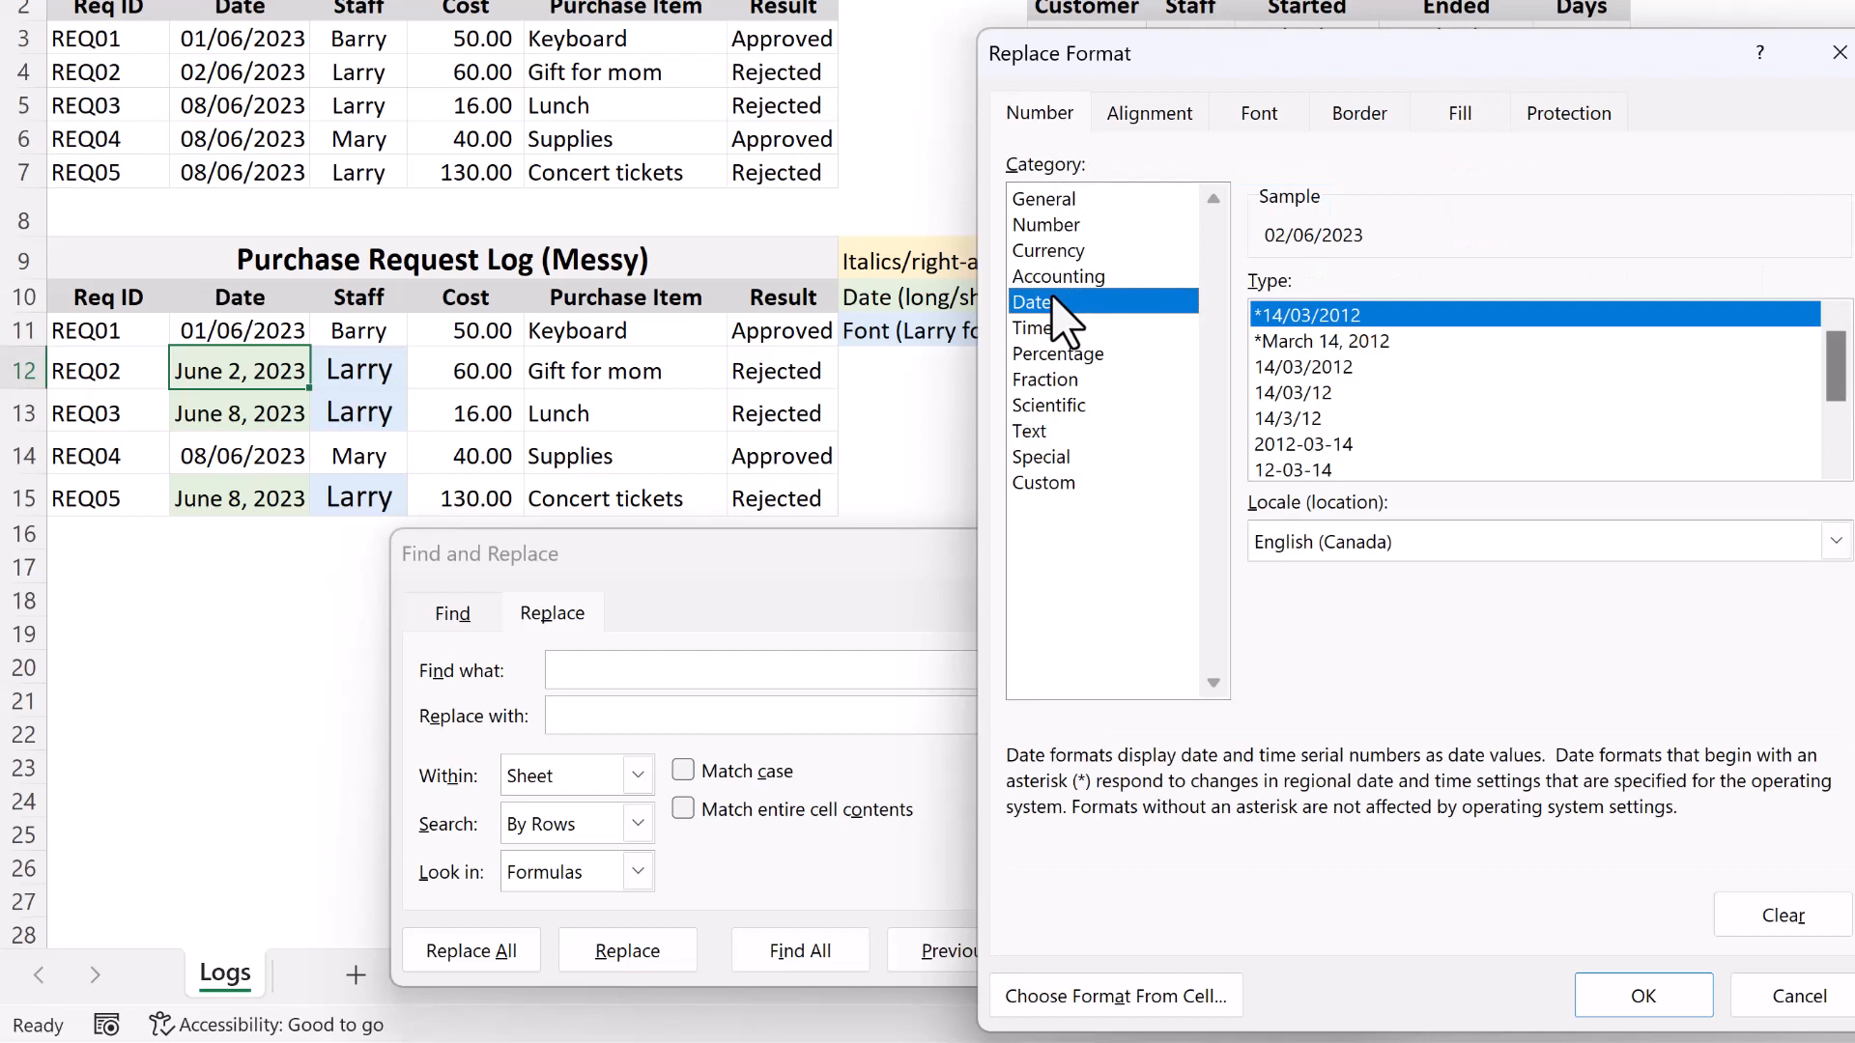
pyautogui.click(1362, 367)
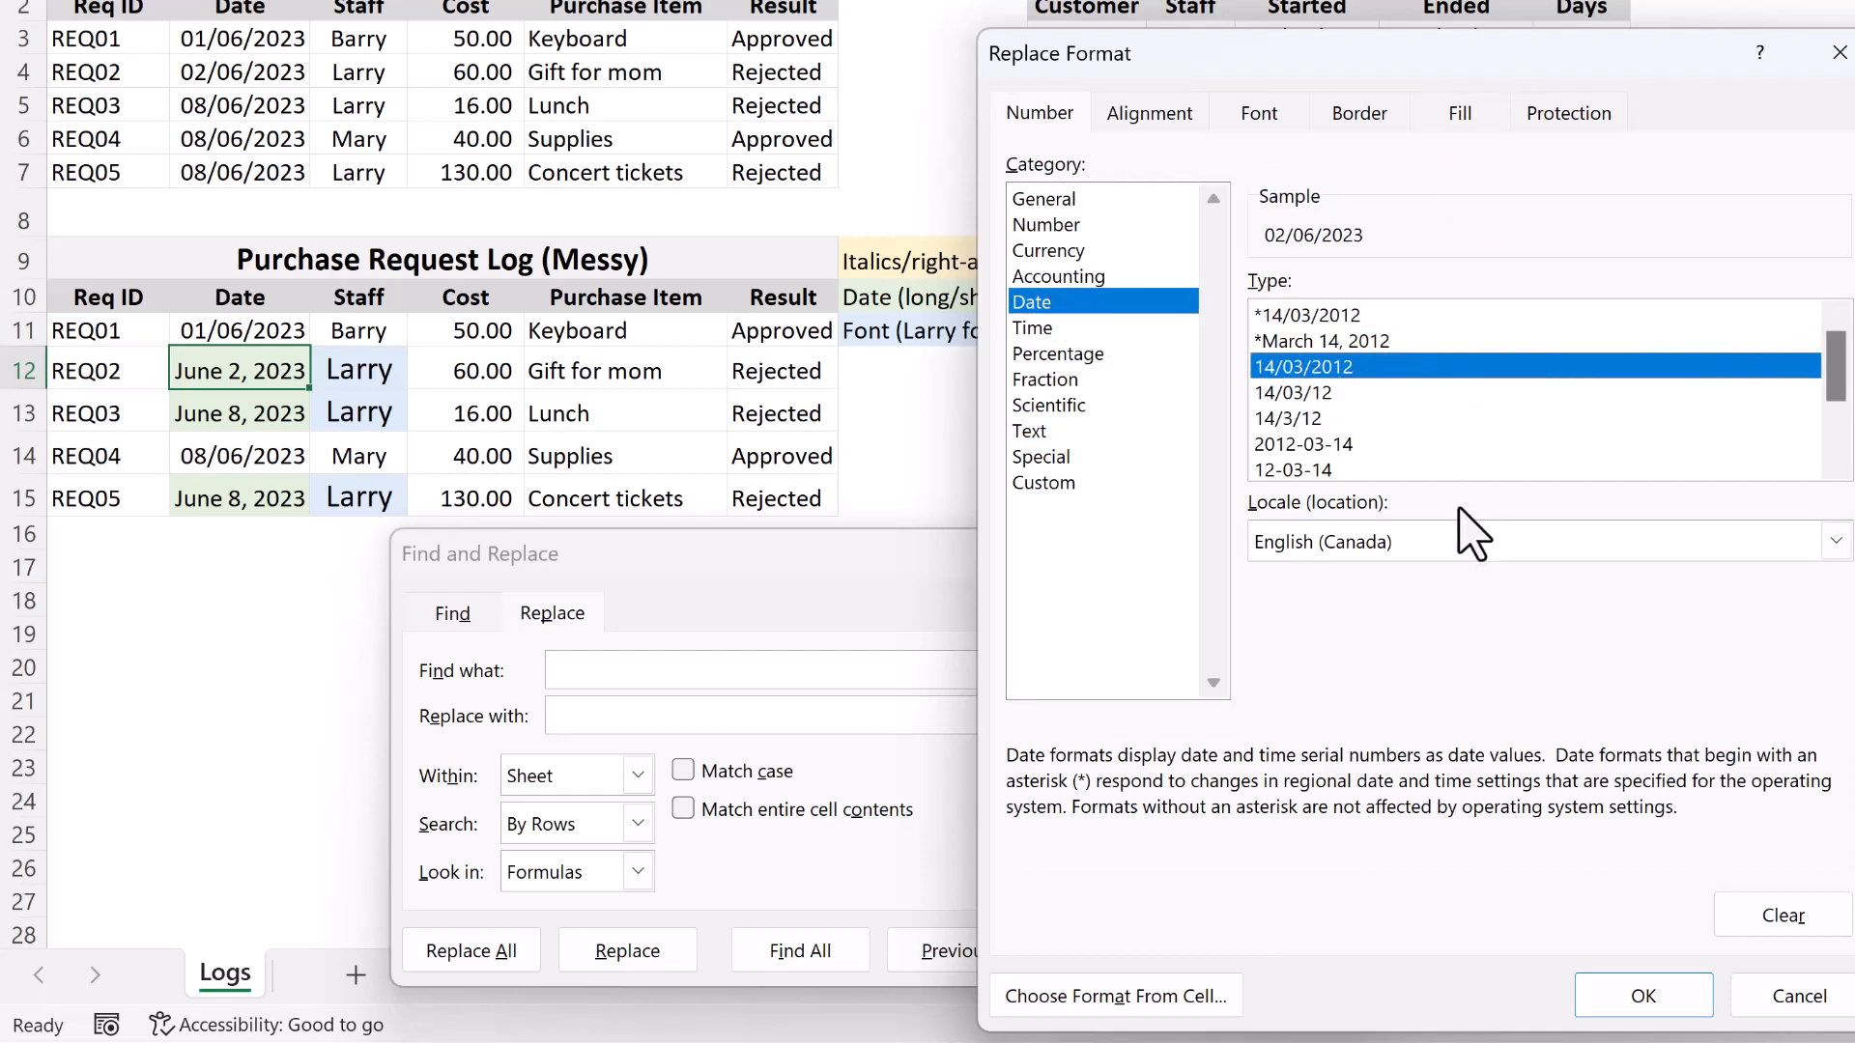
pyautogui.click(1642, 995)
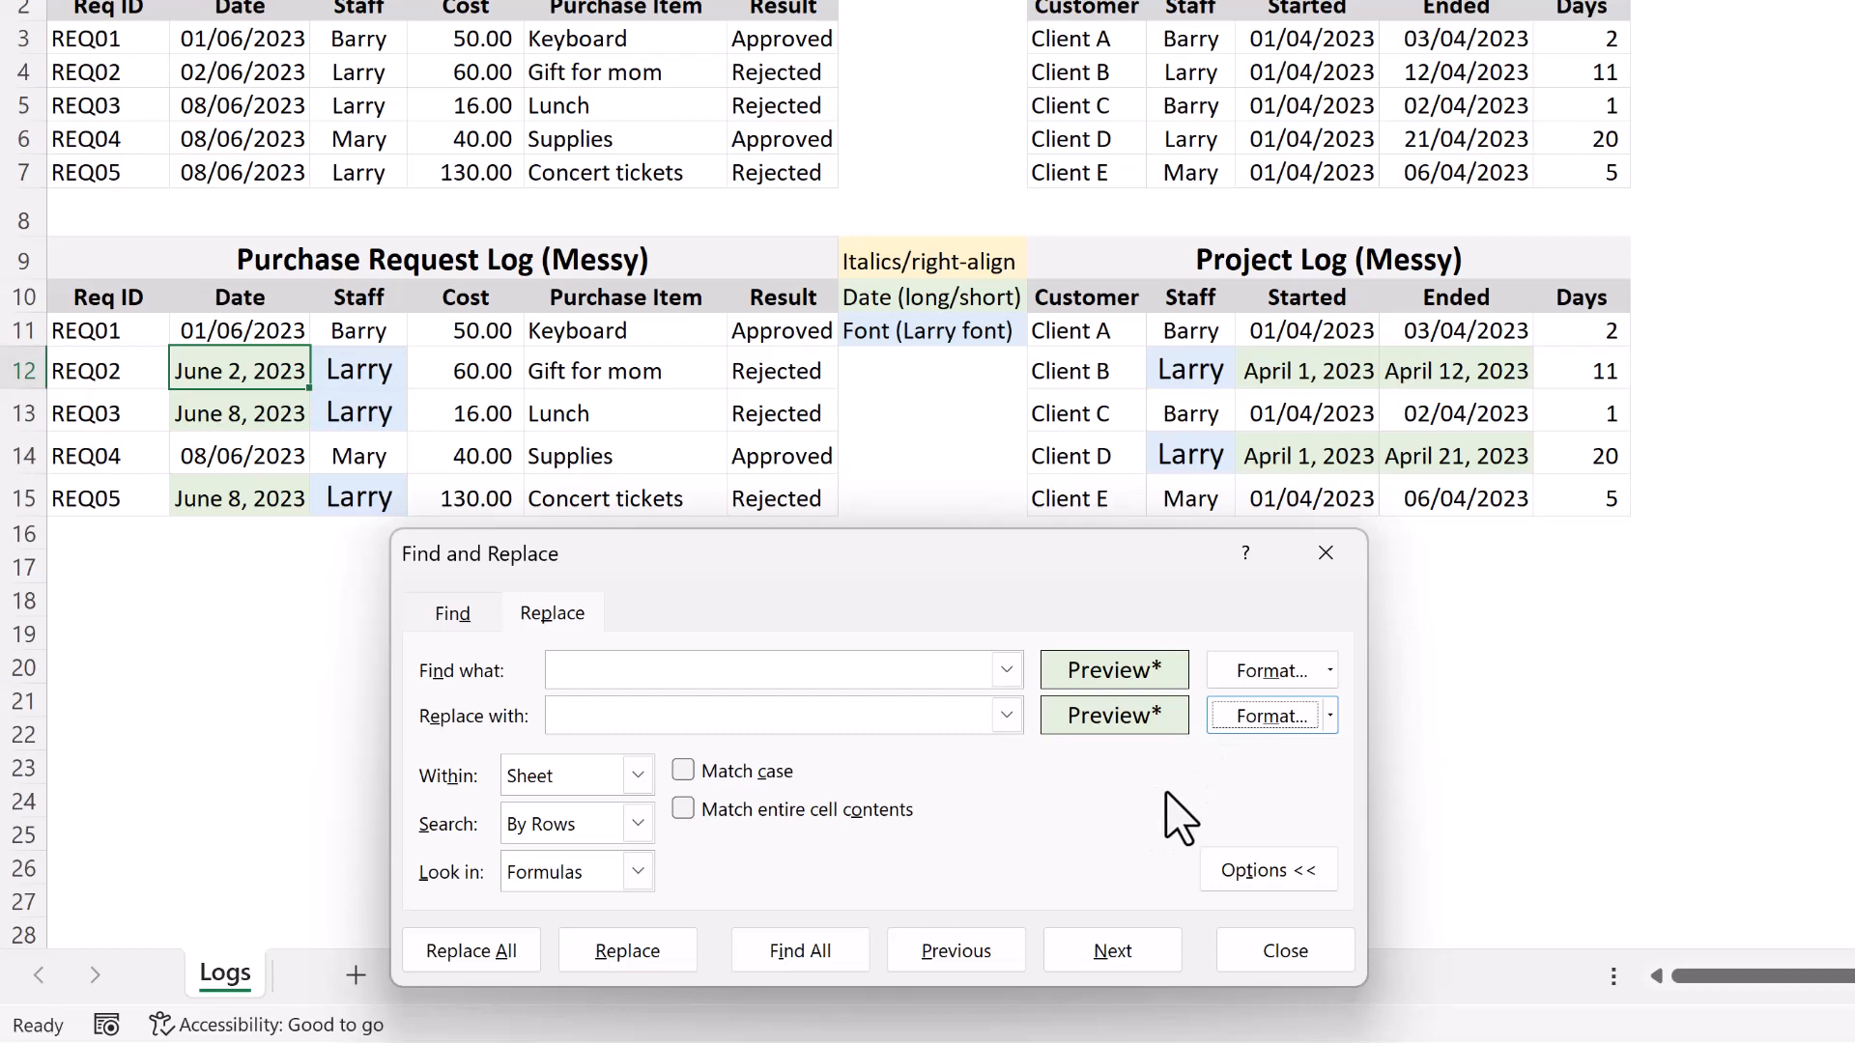
# Set the replacement format's fill to No Color and replace the formatting of all matching date cells on the sheet.
pyautogui.click(1271, 717)
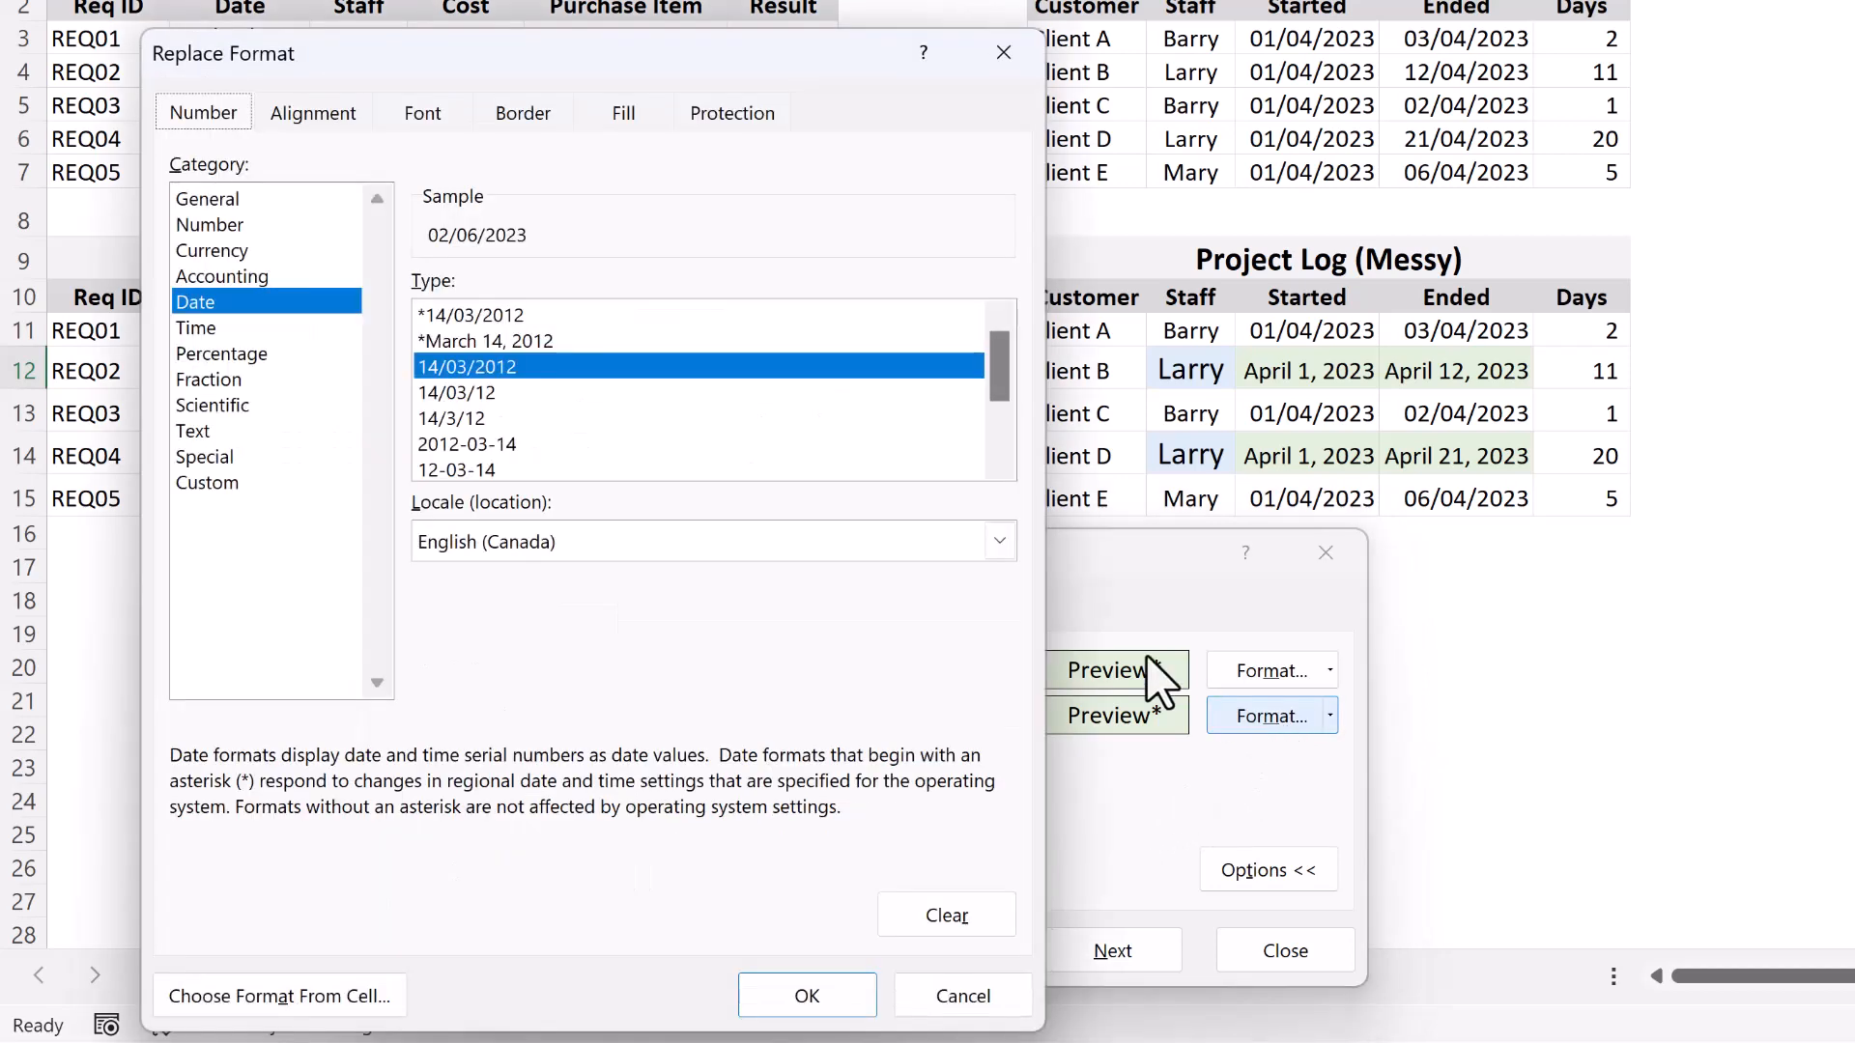
pyautogui.click(629, 118)
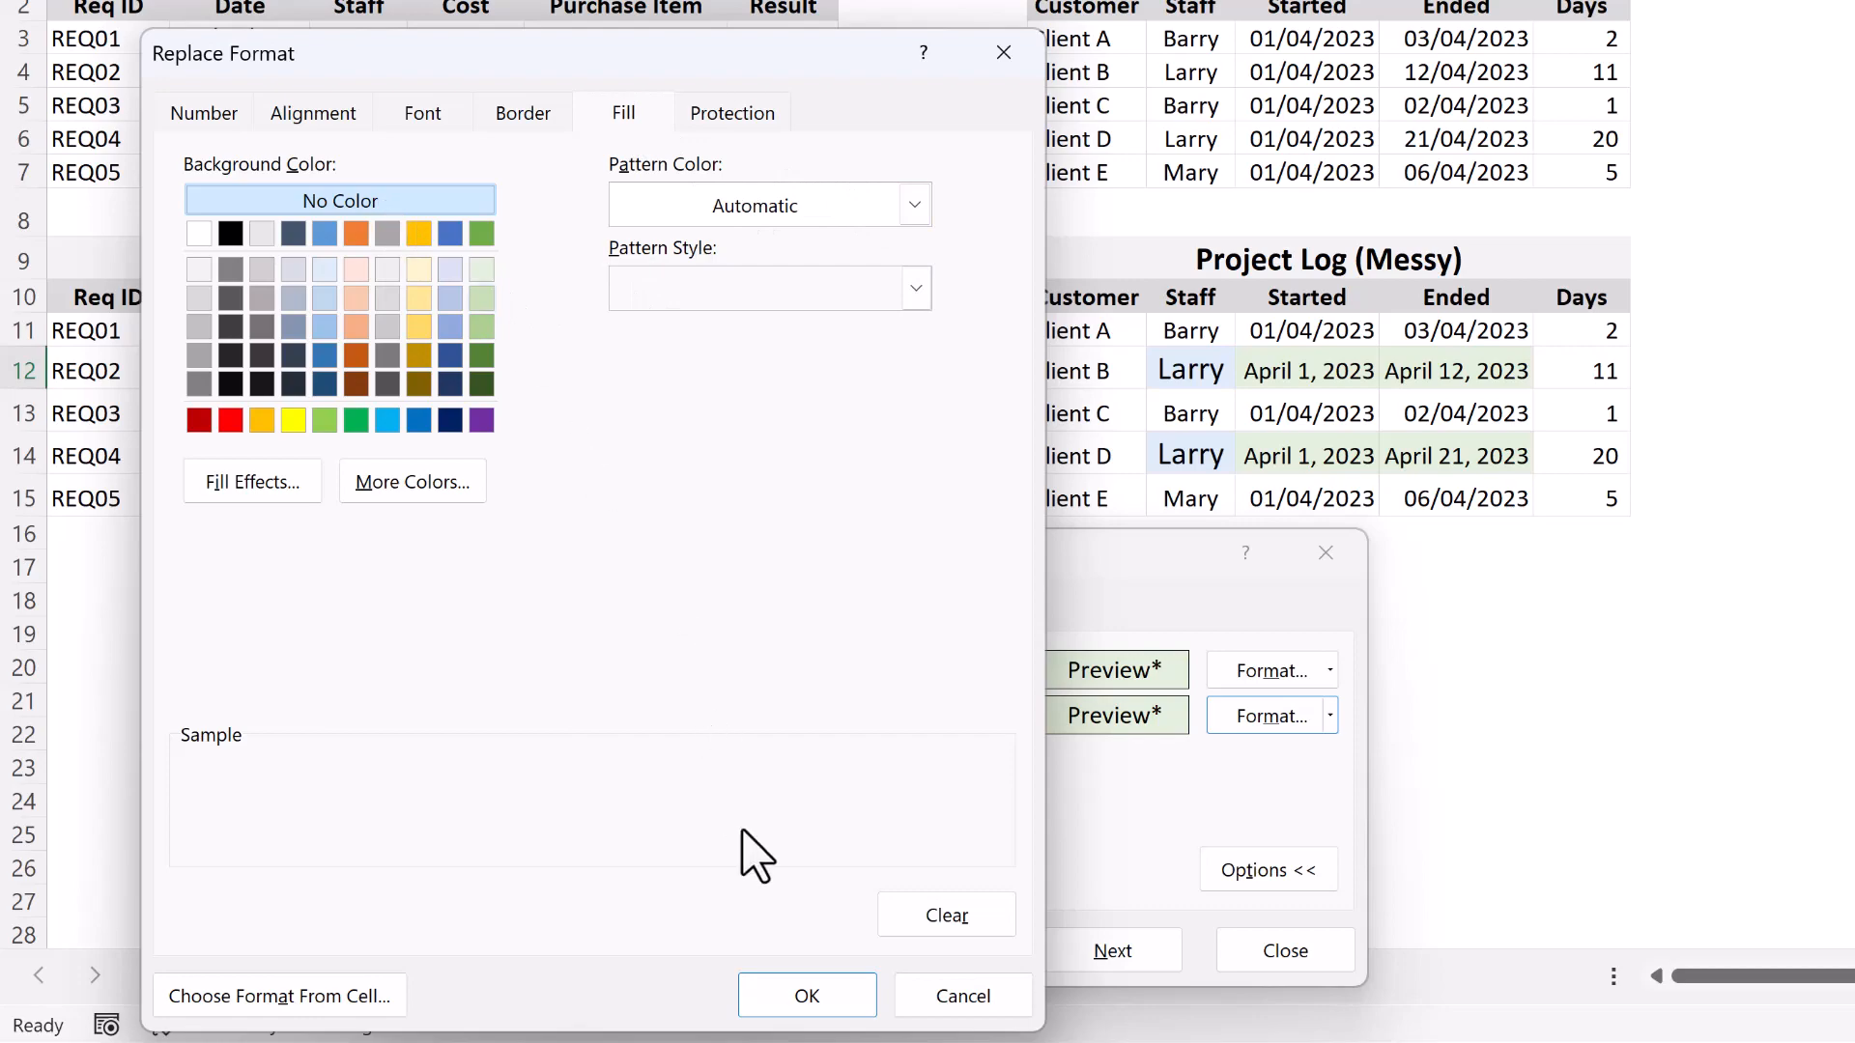
pyautogui.click(811, 999)
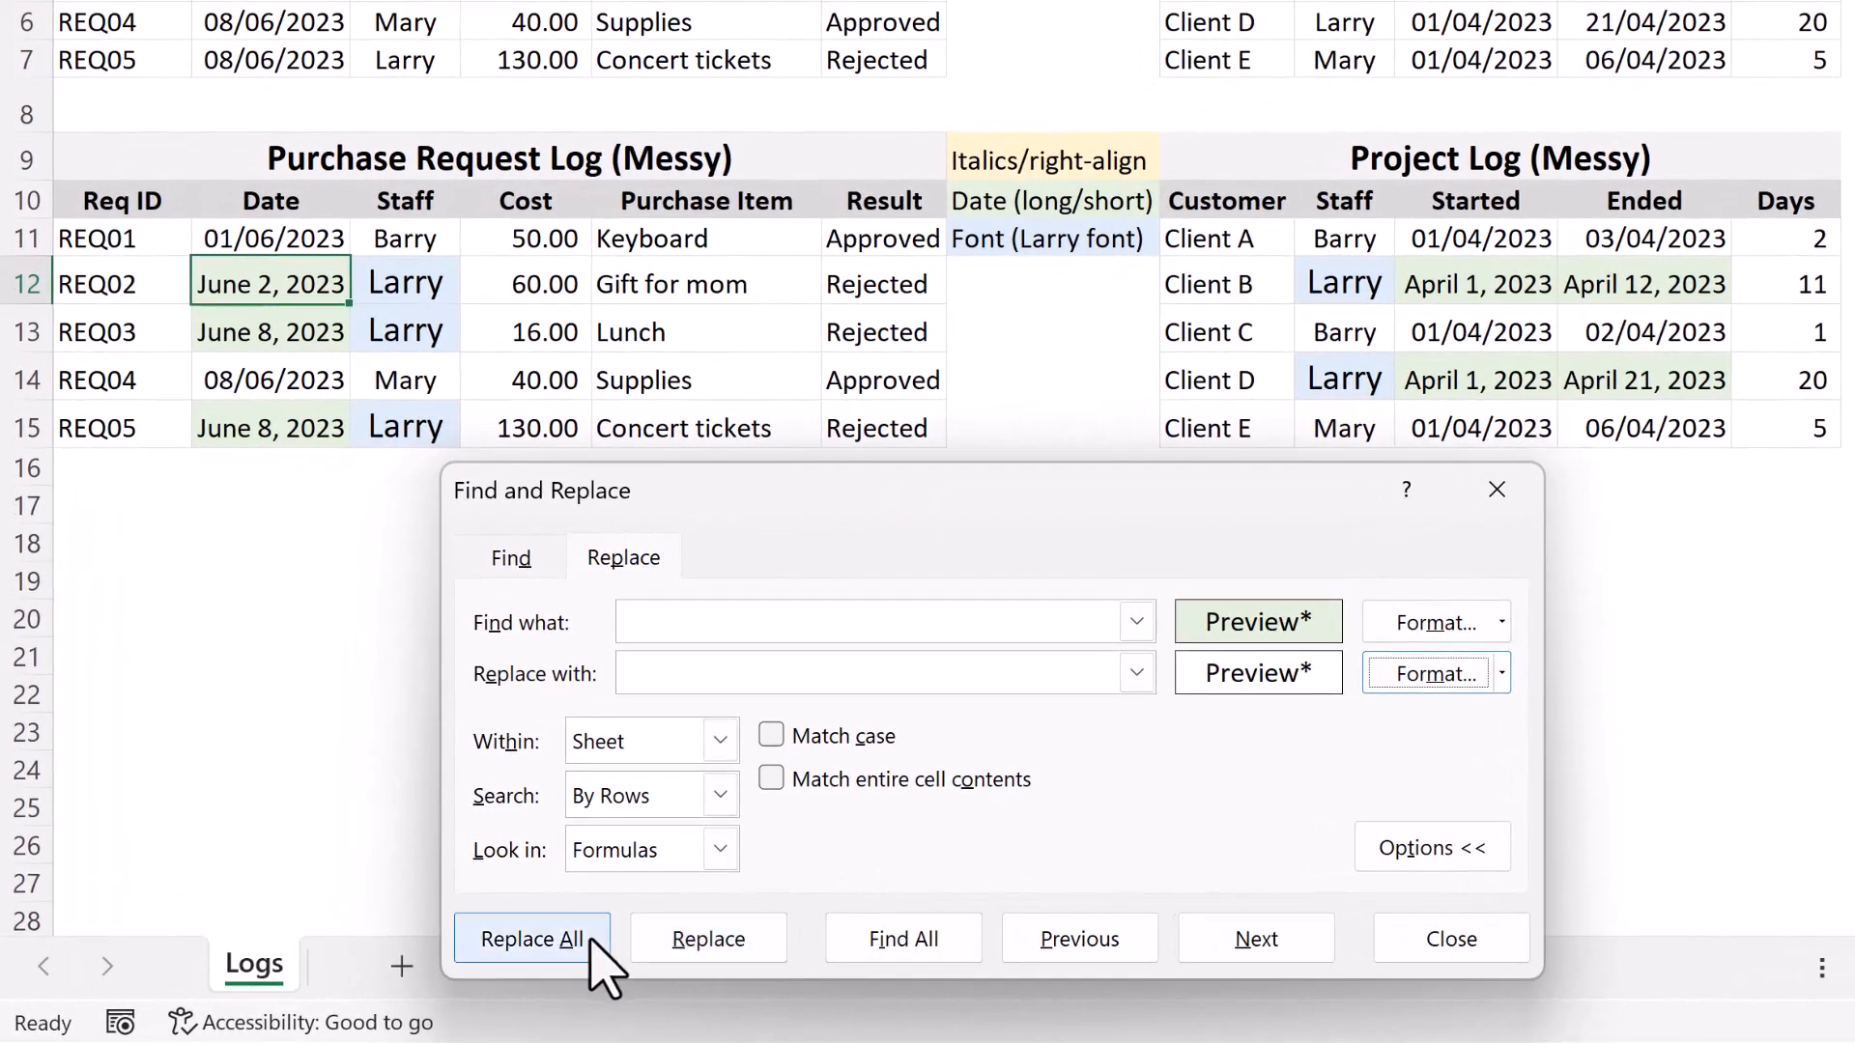
pyautogui.click(532, 939)
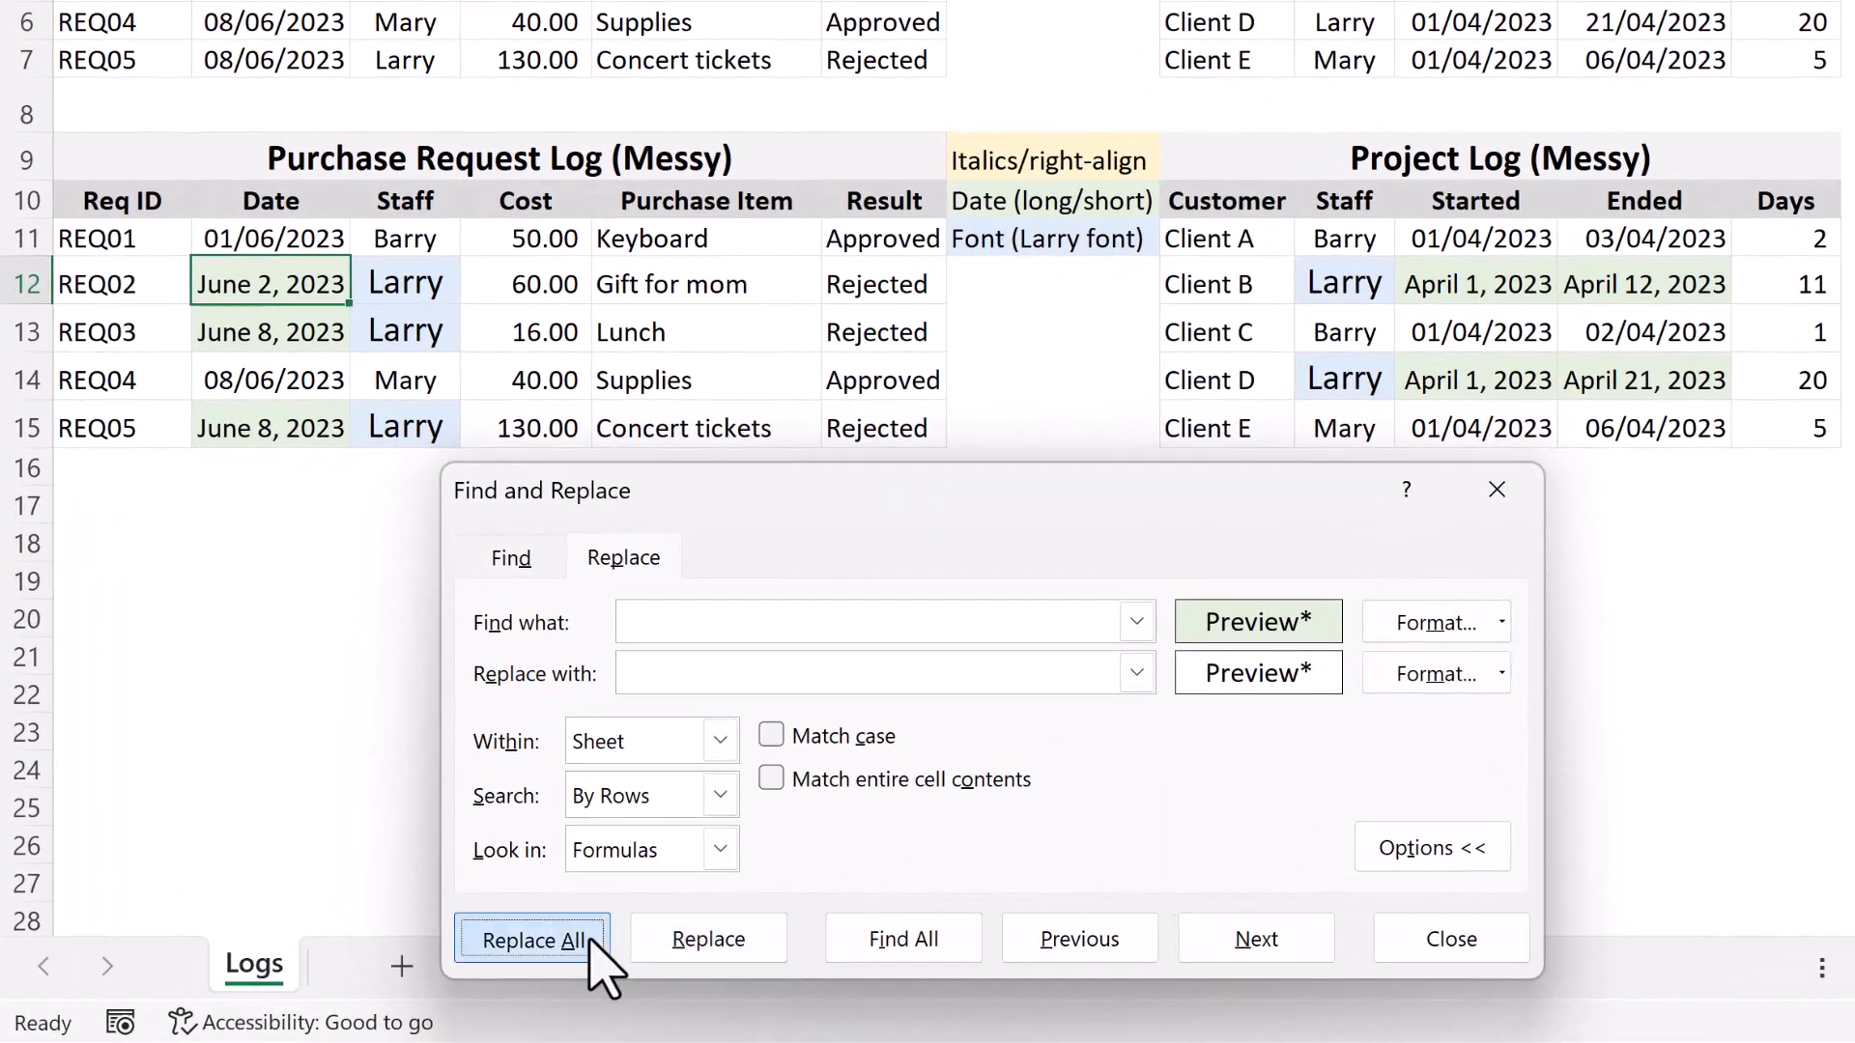
pyautogui.click(1512, 323)
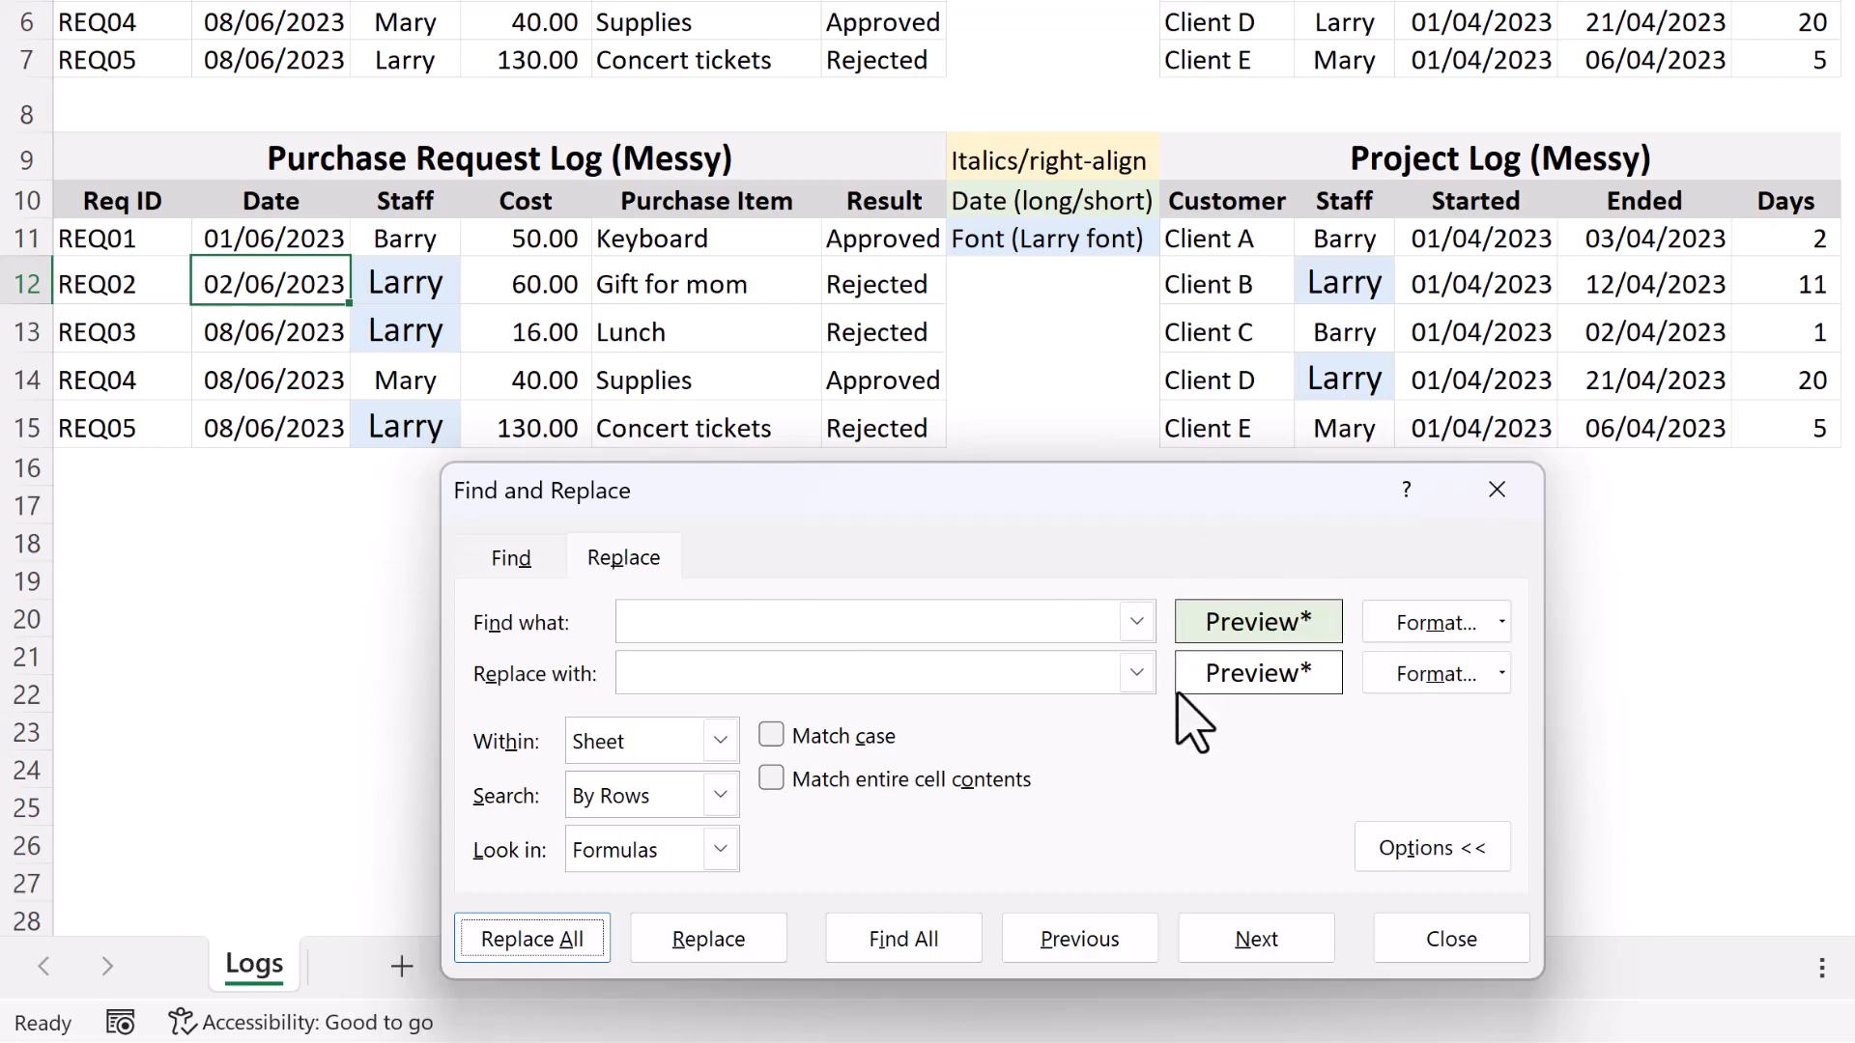
# Clear the date criteria from both the find format and the replace format.
pyautogui.click(1502, 624)
pyautogui.click(1521, 795)
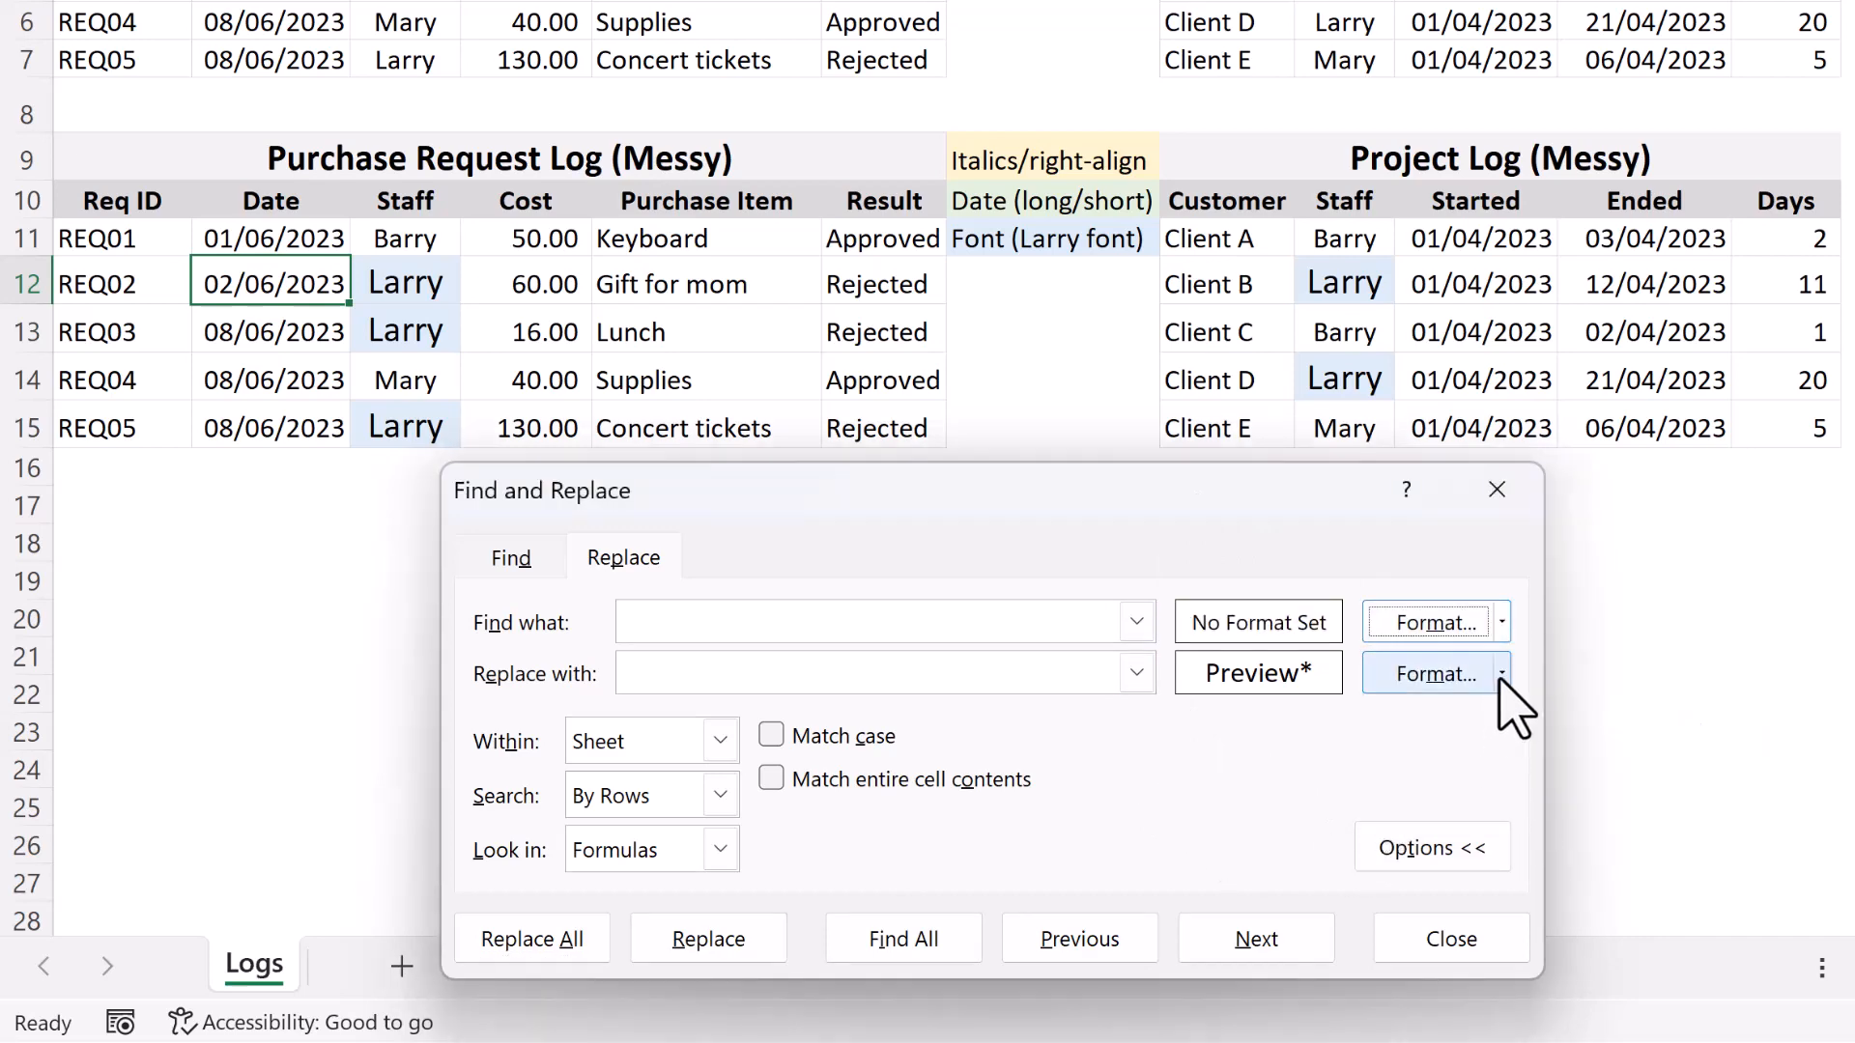
pyautogui.click(1502, 675)
pyautogui.click(1551, 846)
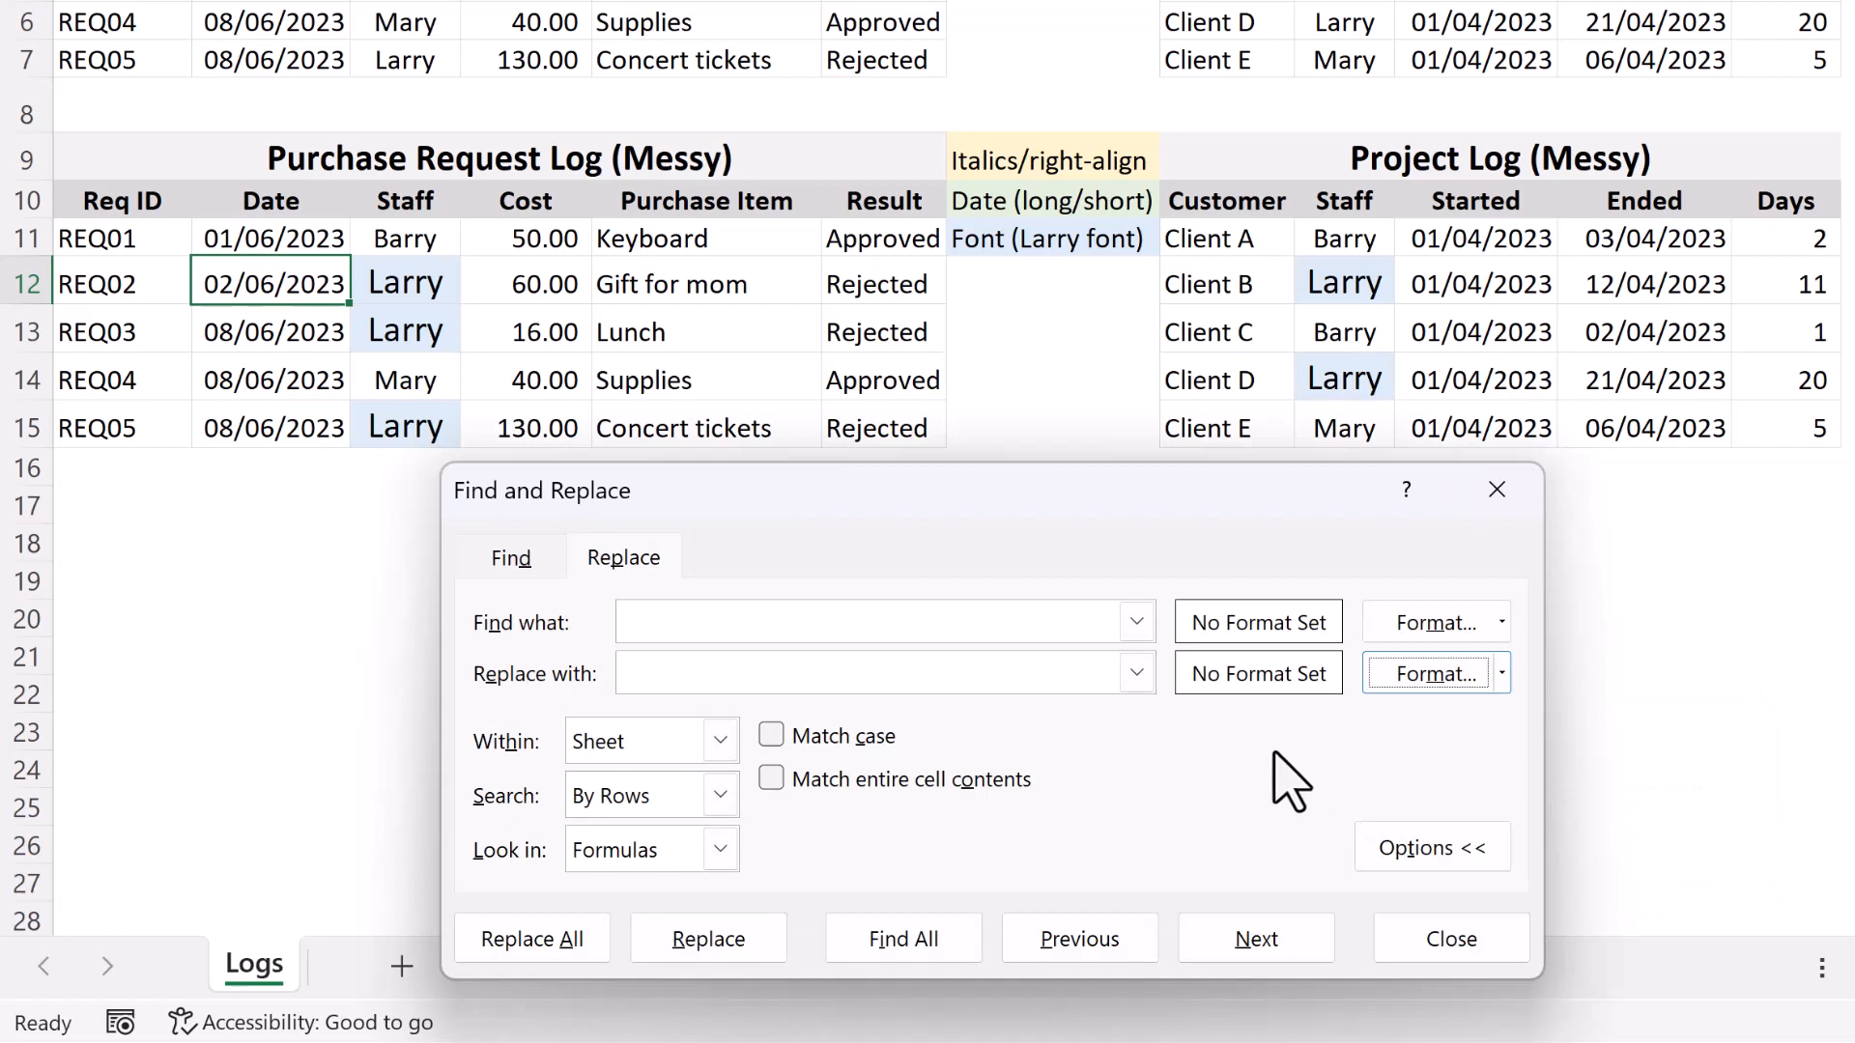
# Pick up the find format from the blue-filled Staff cell of Client D in the messy project log.
pyautogui.click(1503, 622)
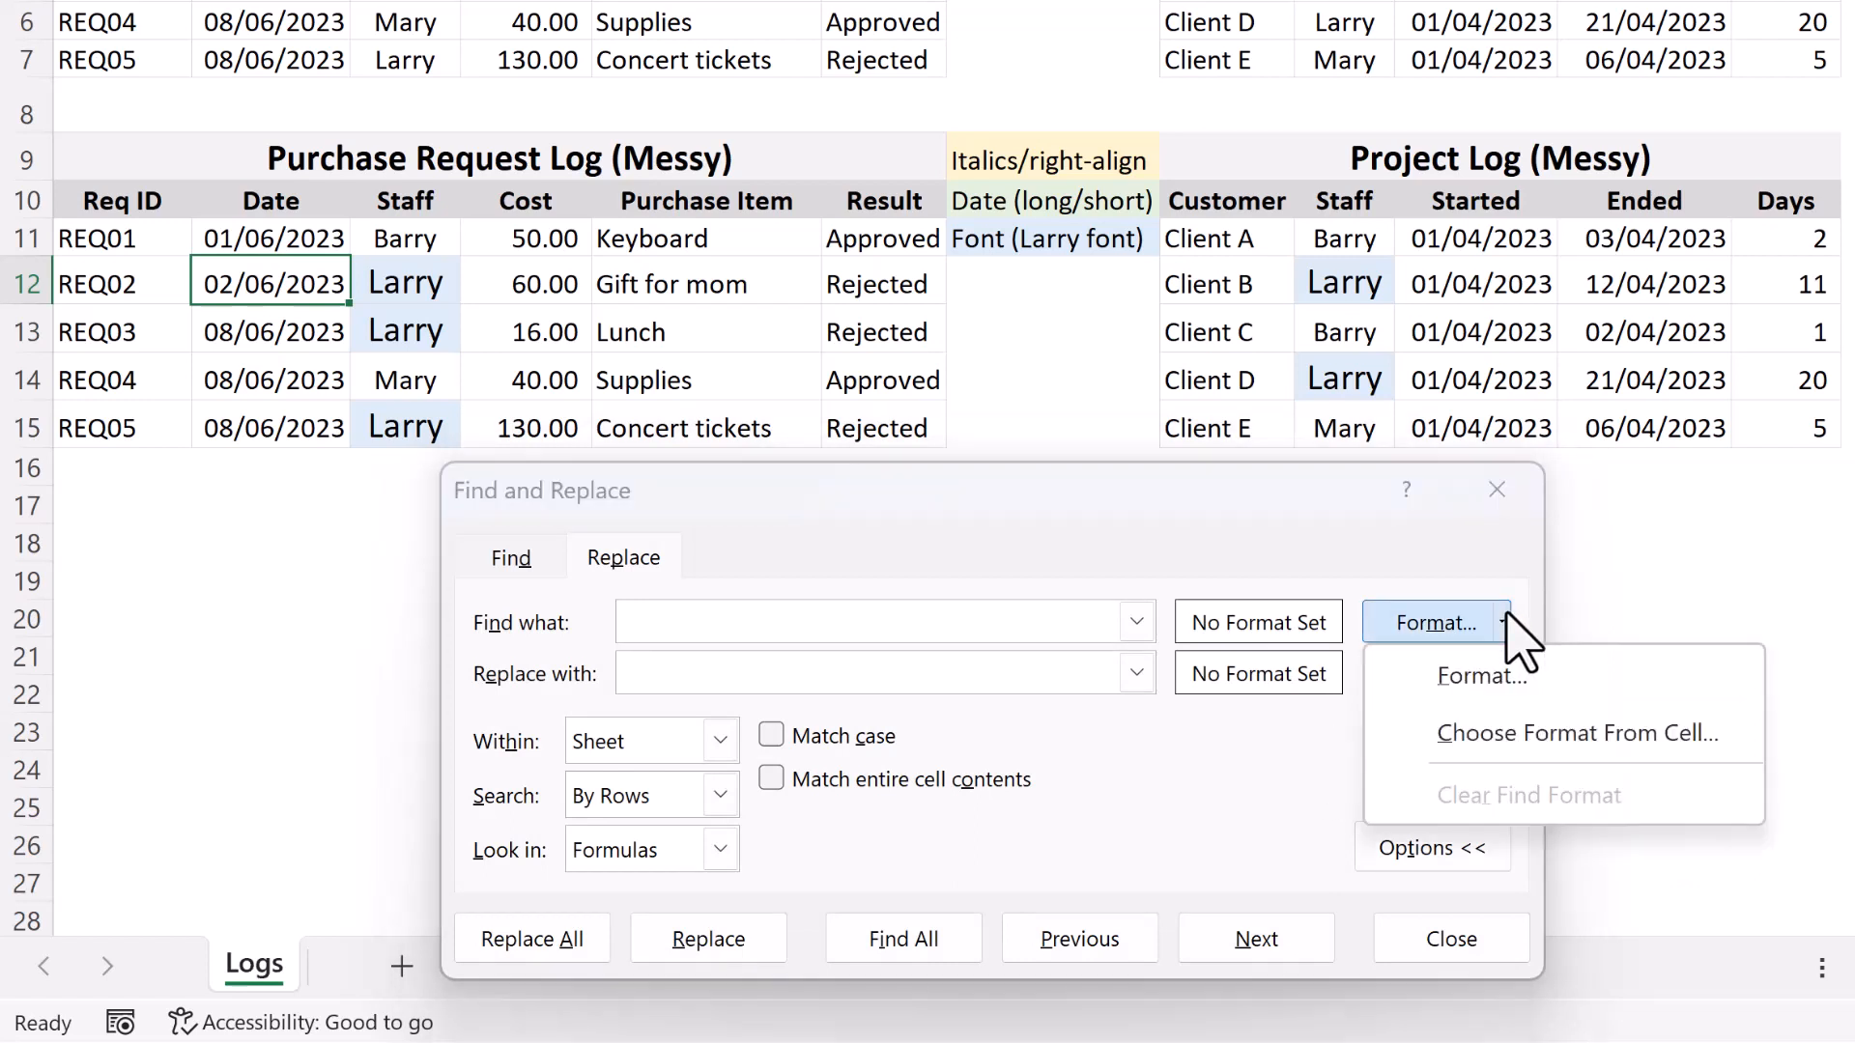
pyautogui.click(1508, 730)
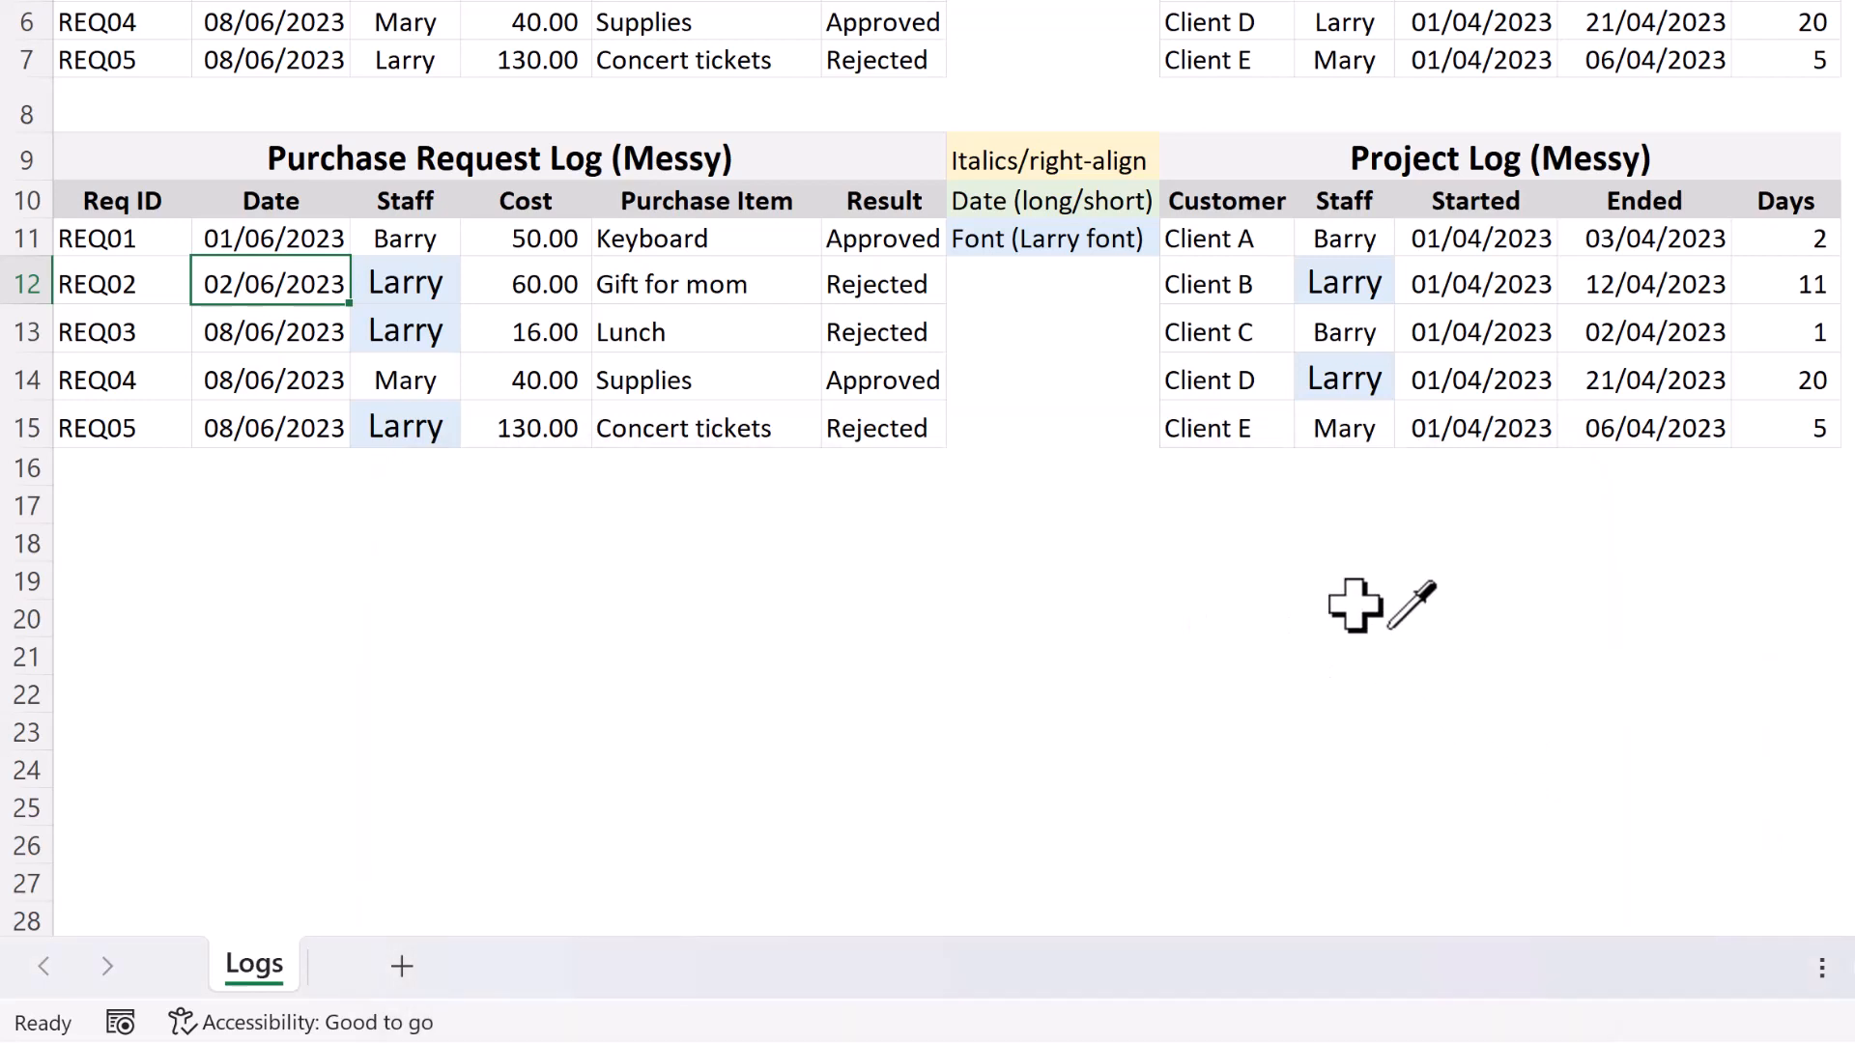
pyautogui.click(1340, 380)
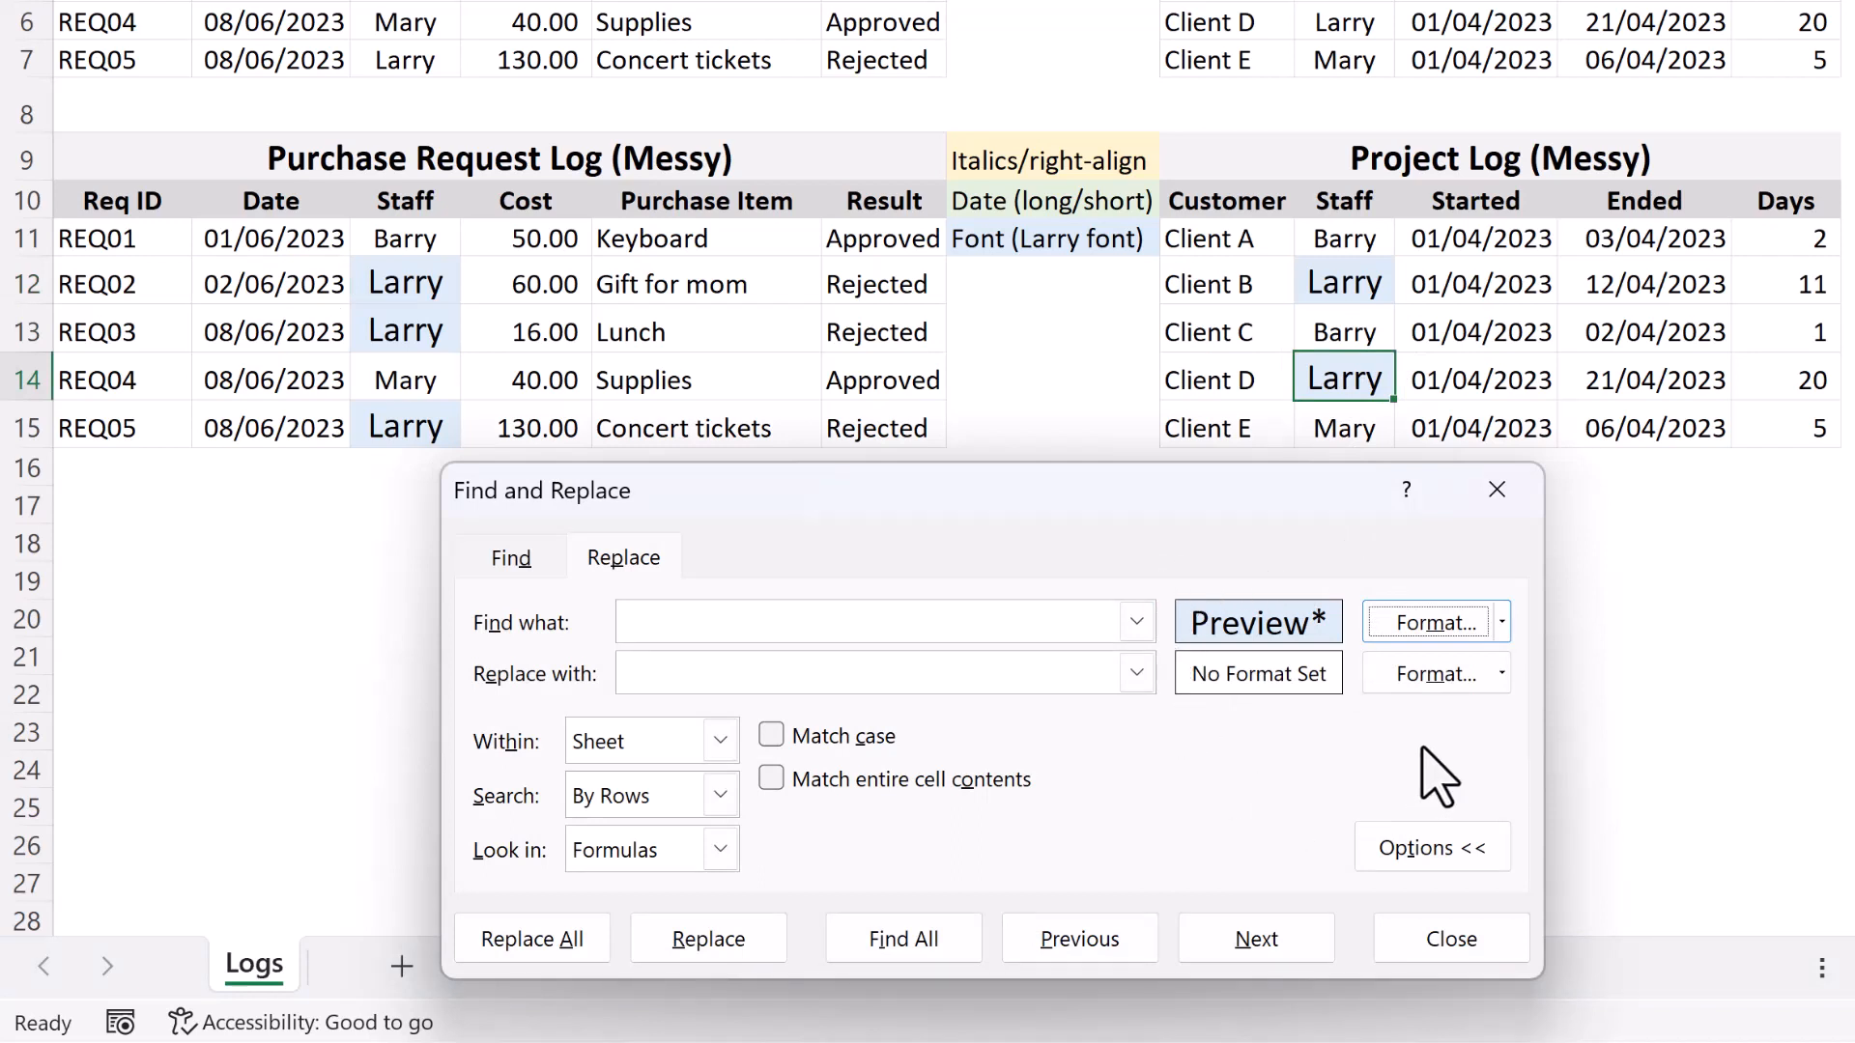
# Pick up the replacement format from Client C's Staff cell in the messy project log, and replace the formatting of all matching cells.
pyautogui.click(1501, 675)
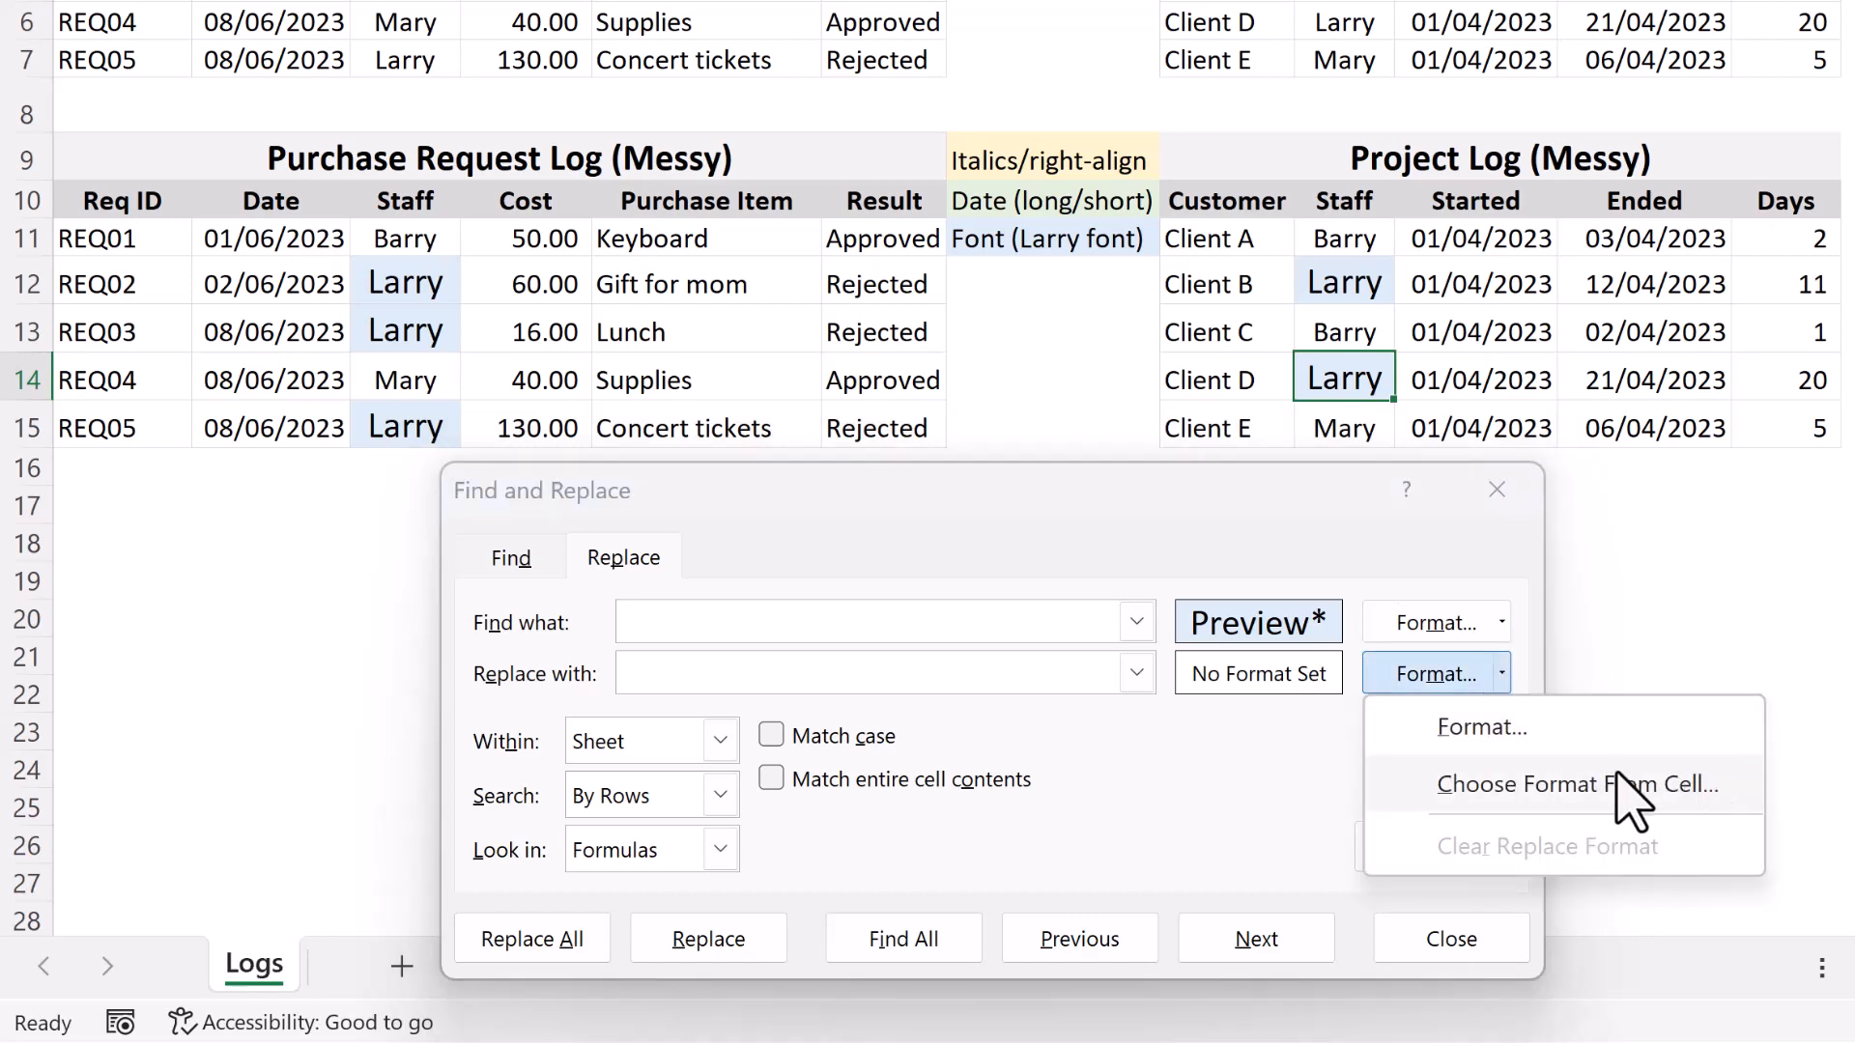
pyautogui.click(1729, 784)
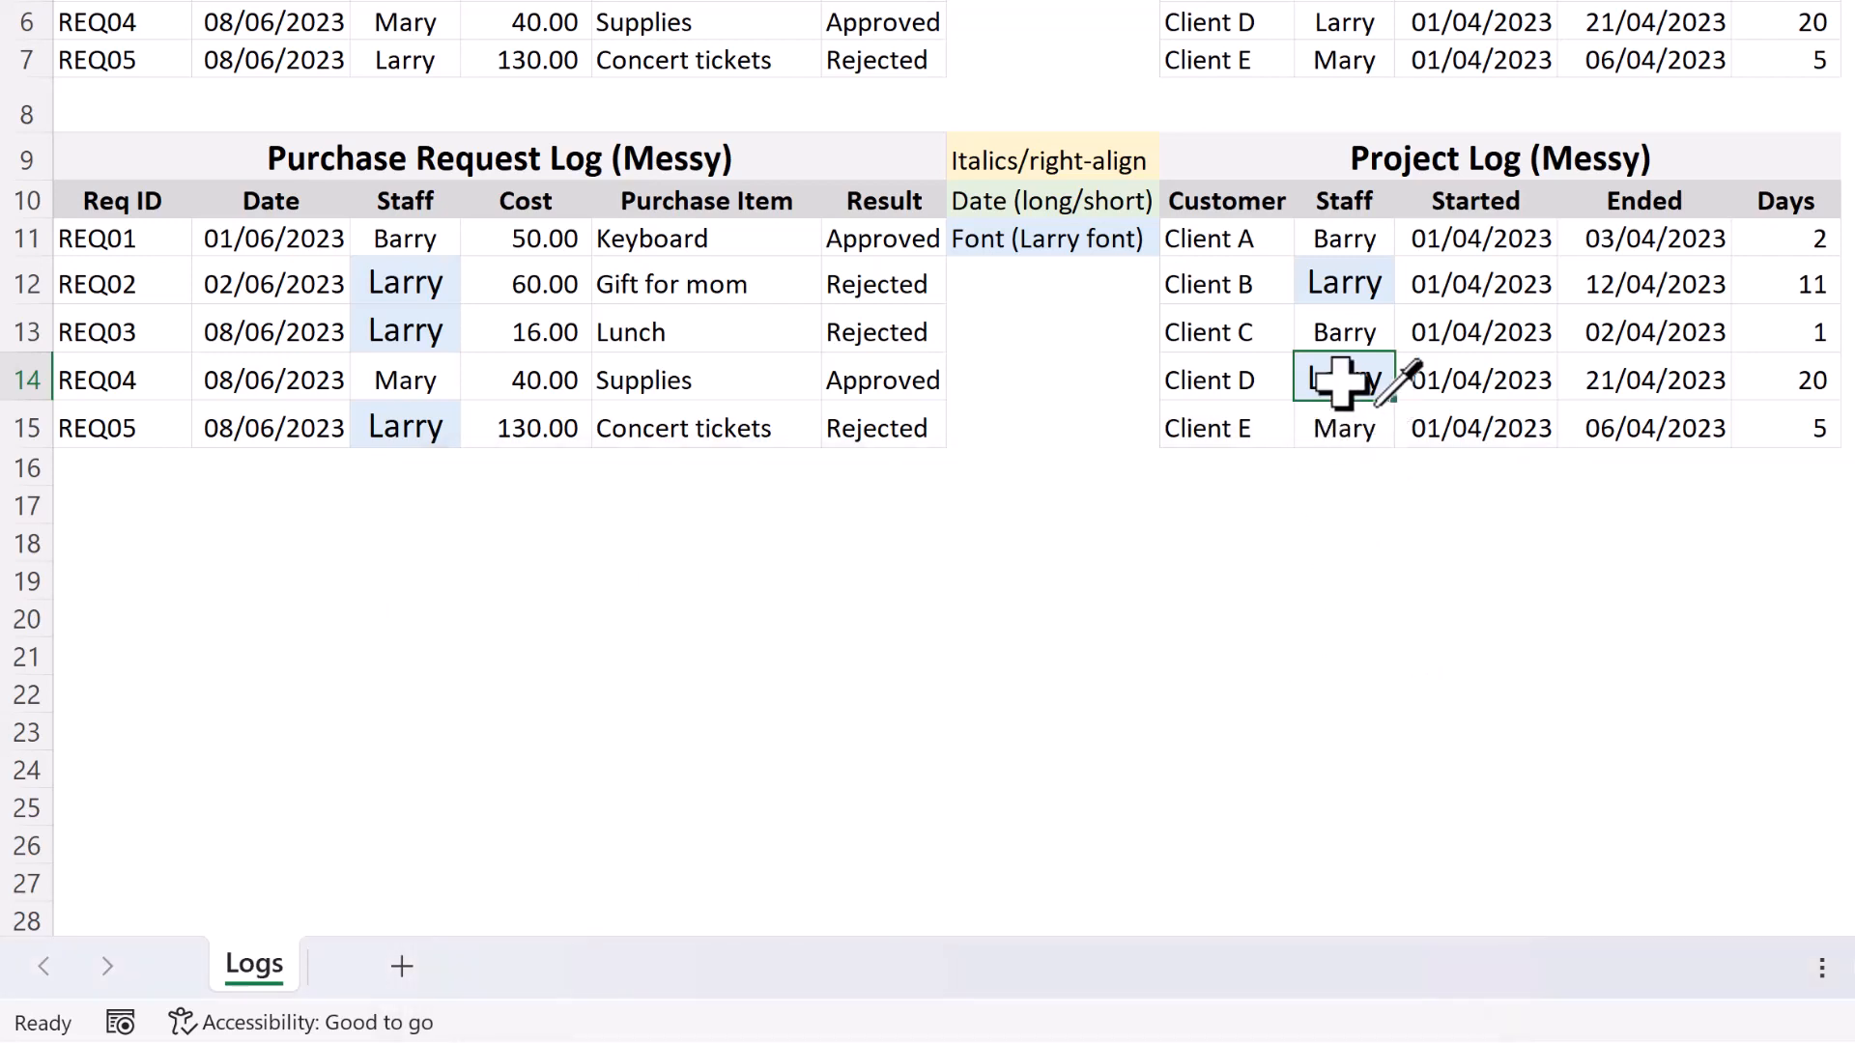
pyautogui.click(1347, 332)
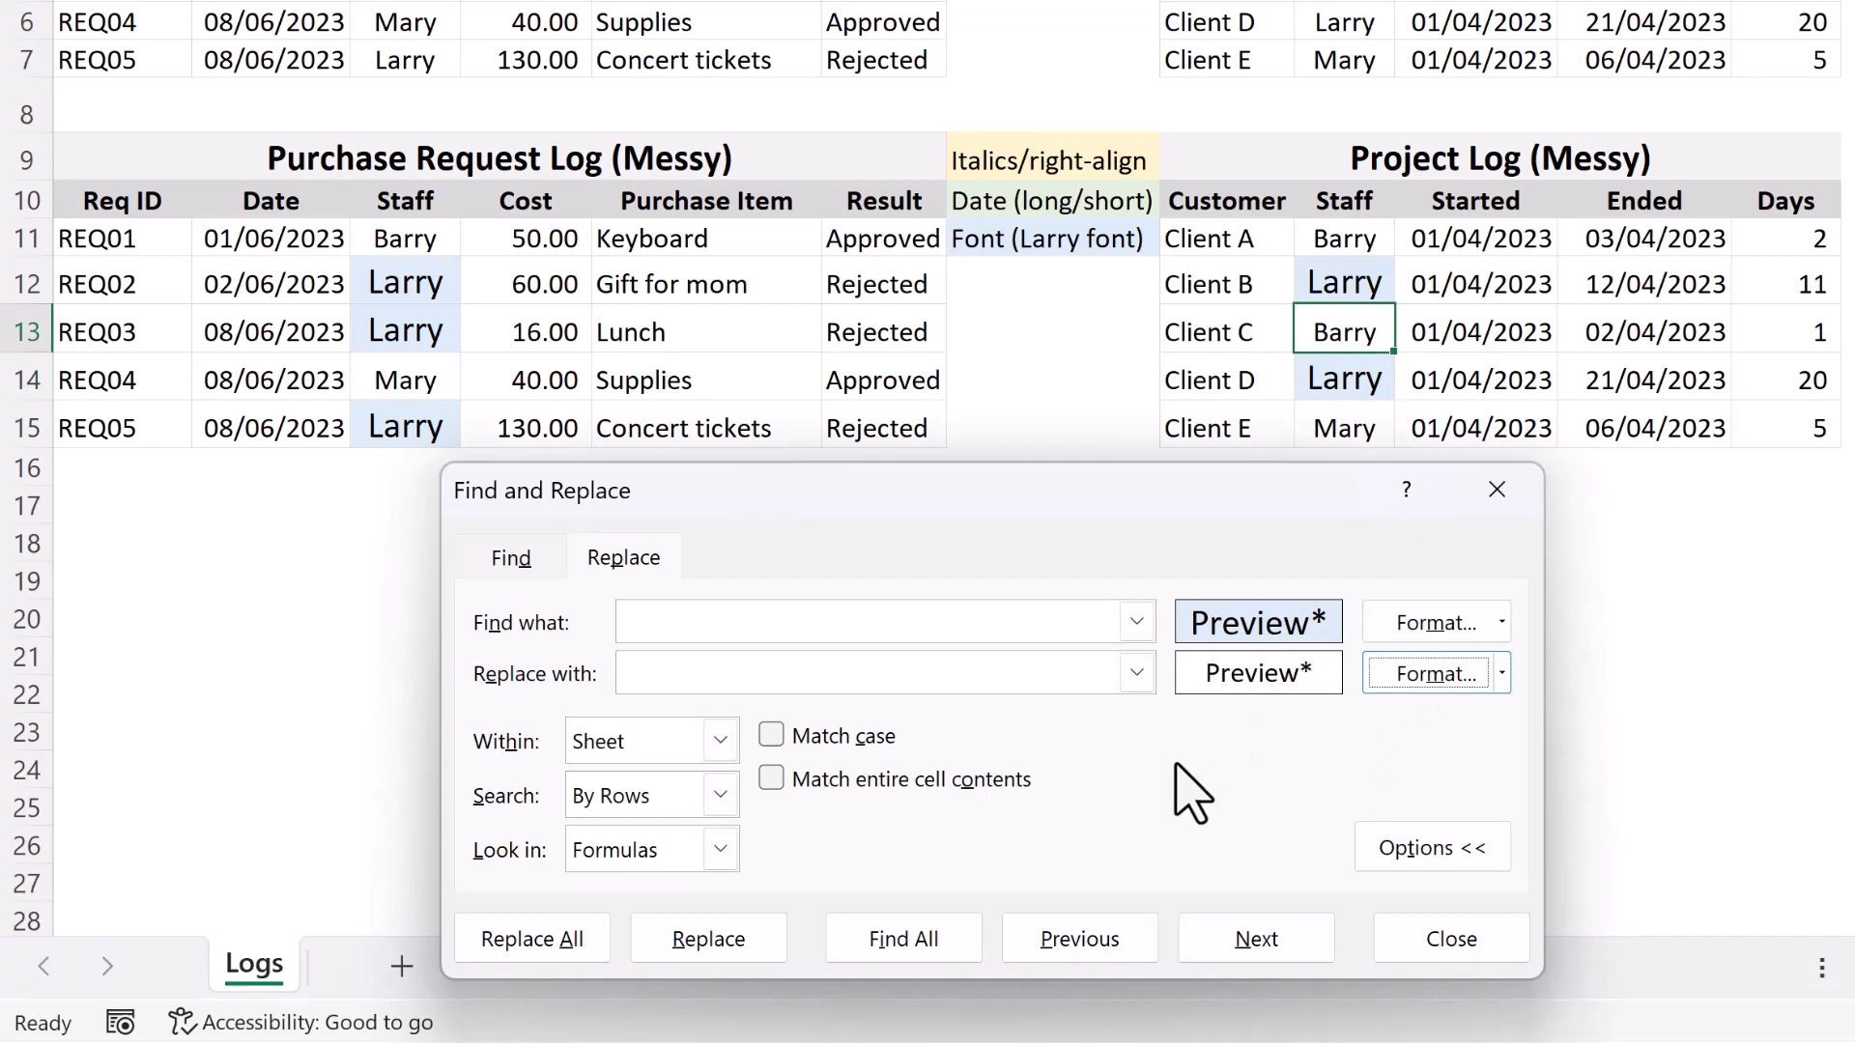
pyautogui.click(580, 935)
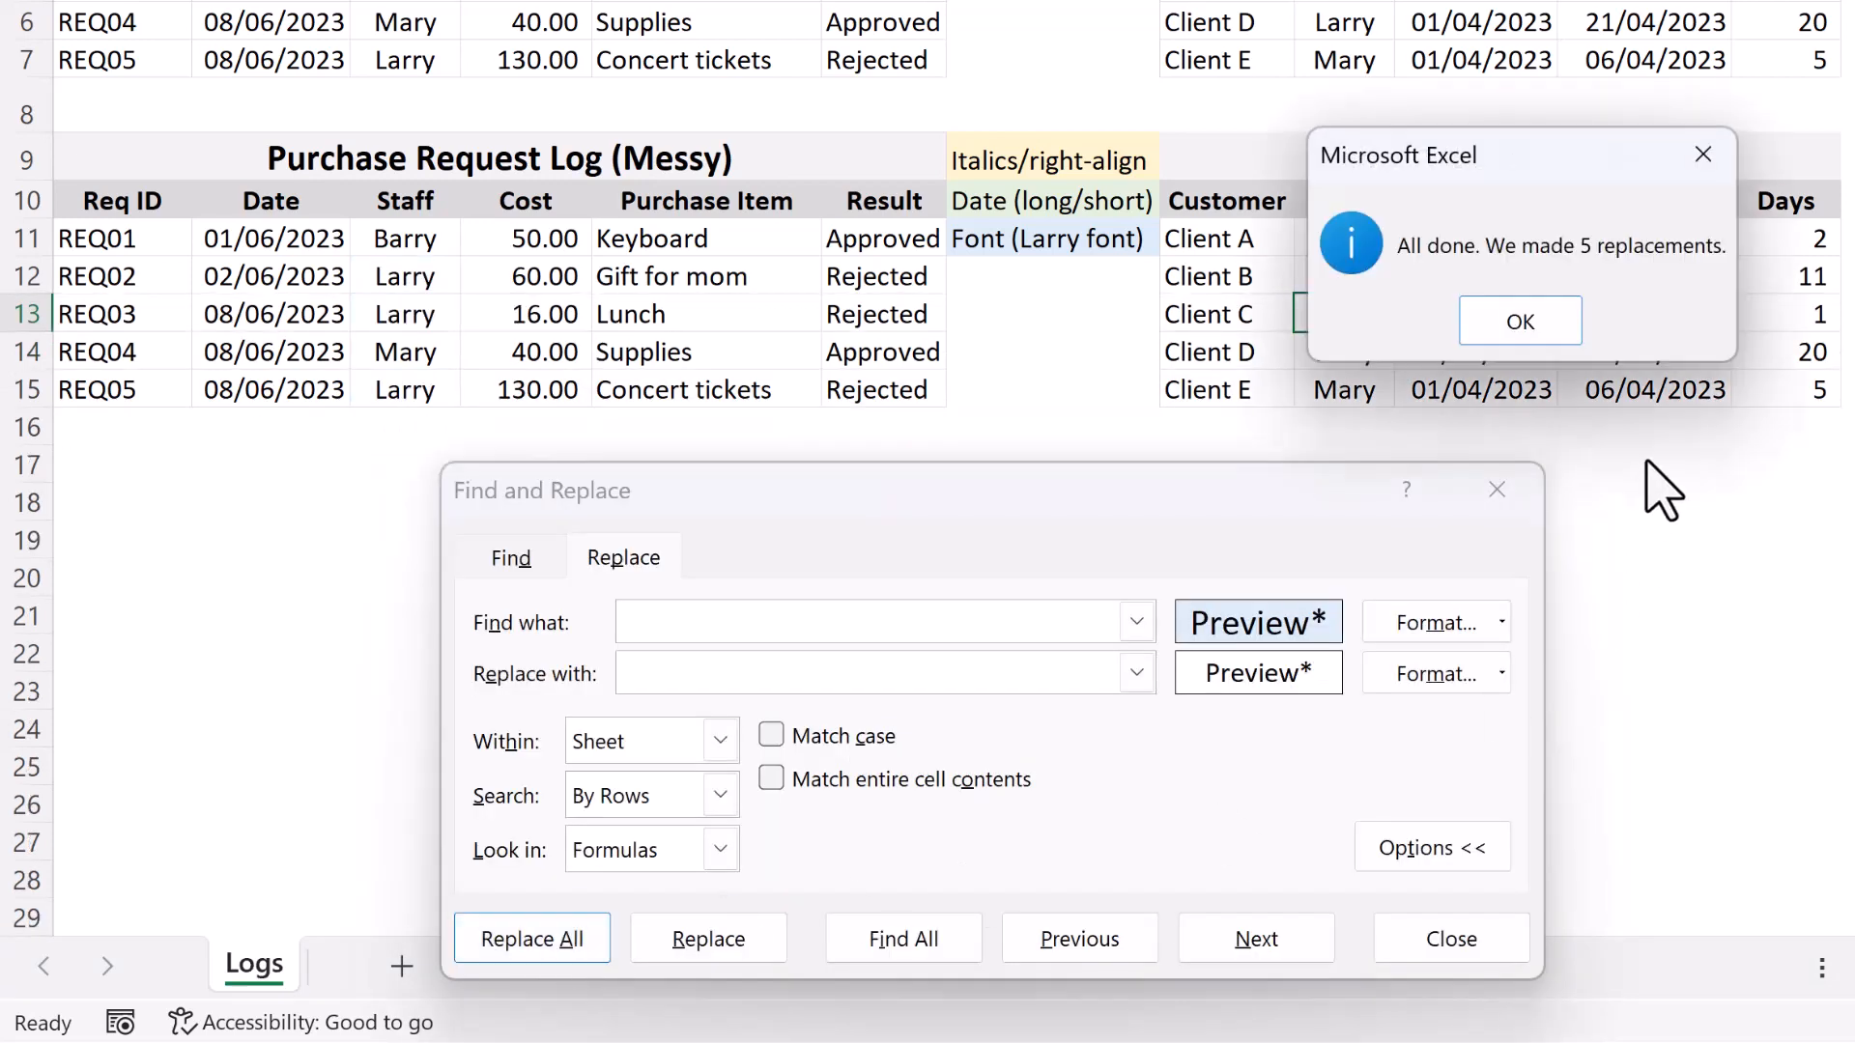
pyautogui.click(1520, 322)
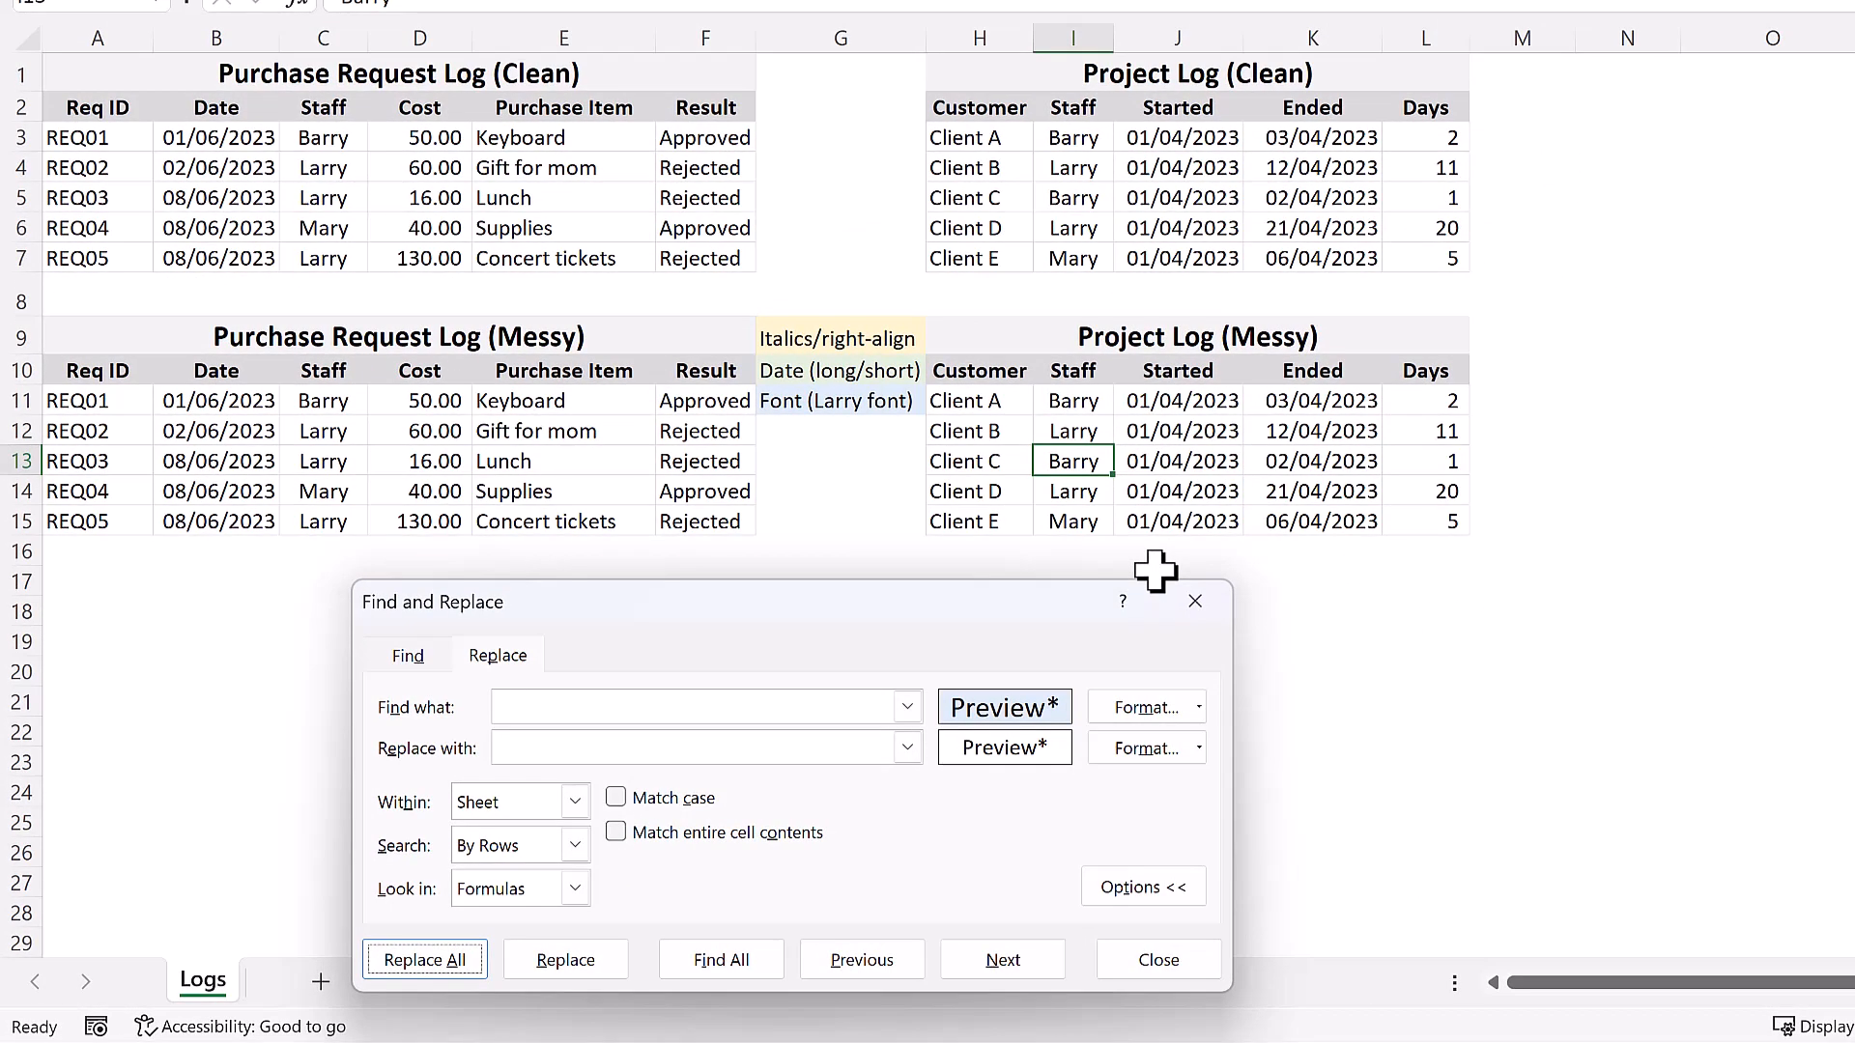